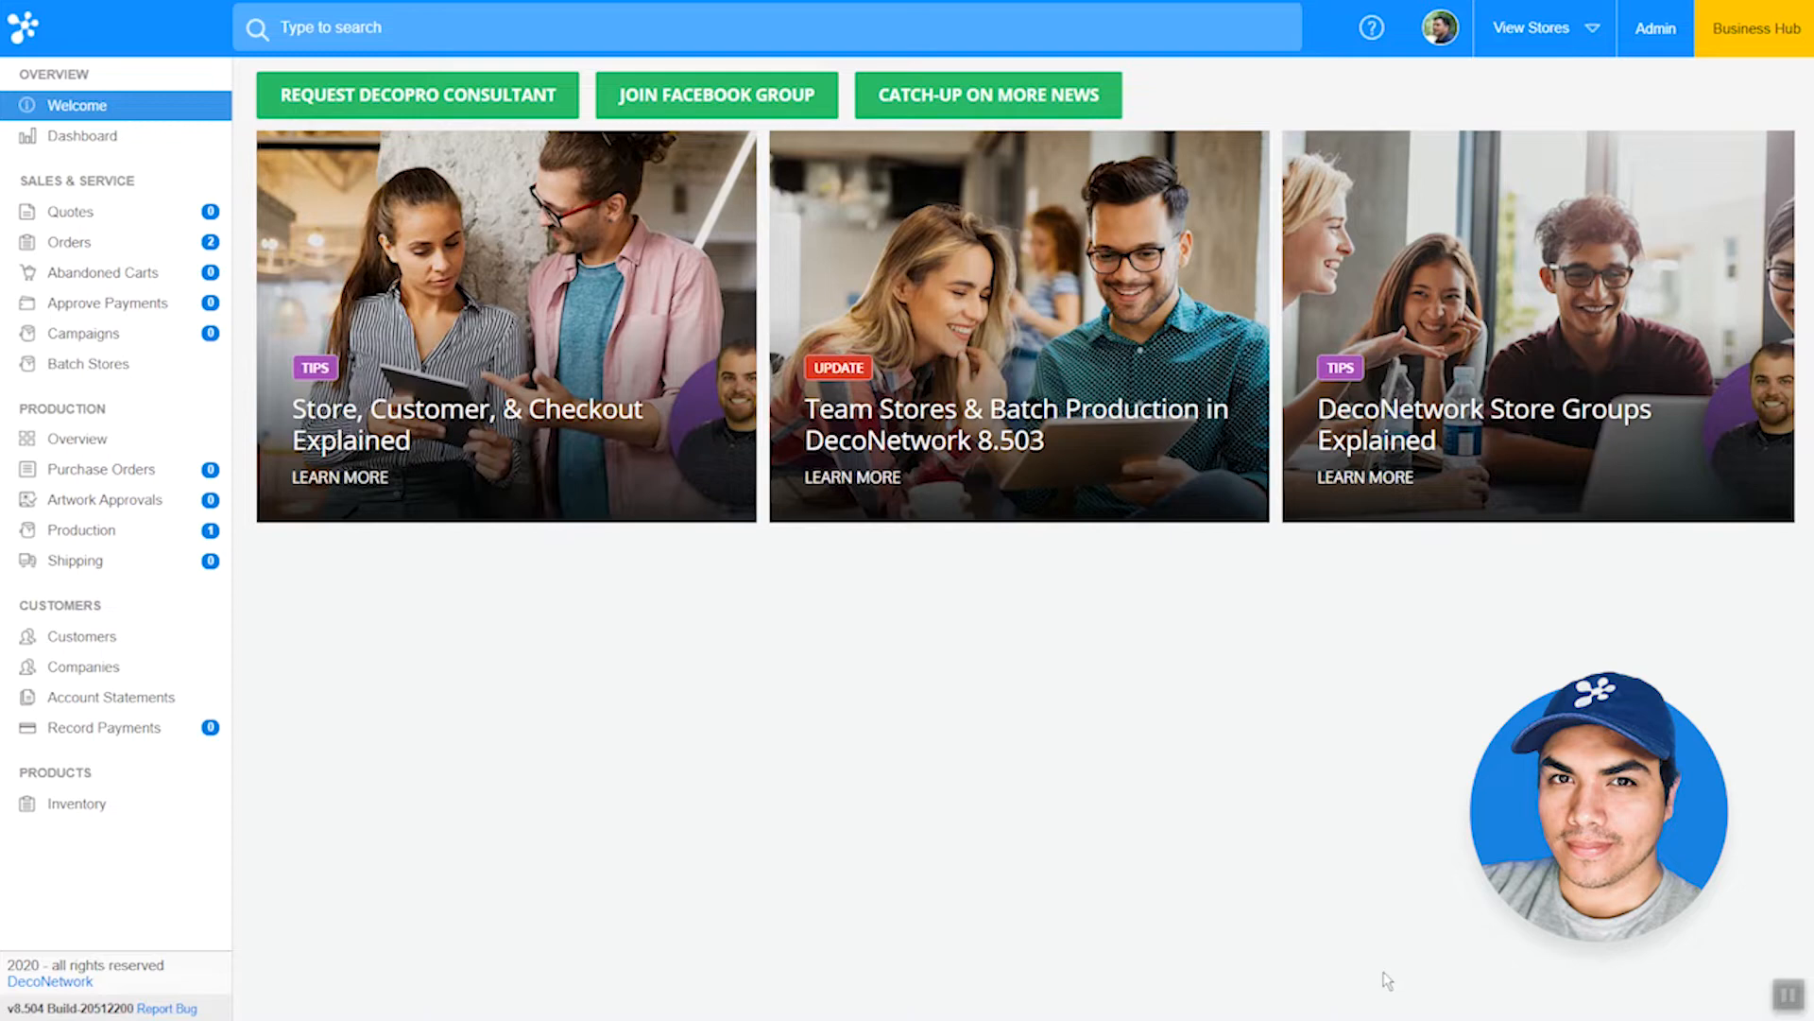
Step: Open the awaiting T-shirt item from the production list and preview its printable worksheet without saving it
left_click(168, 531)
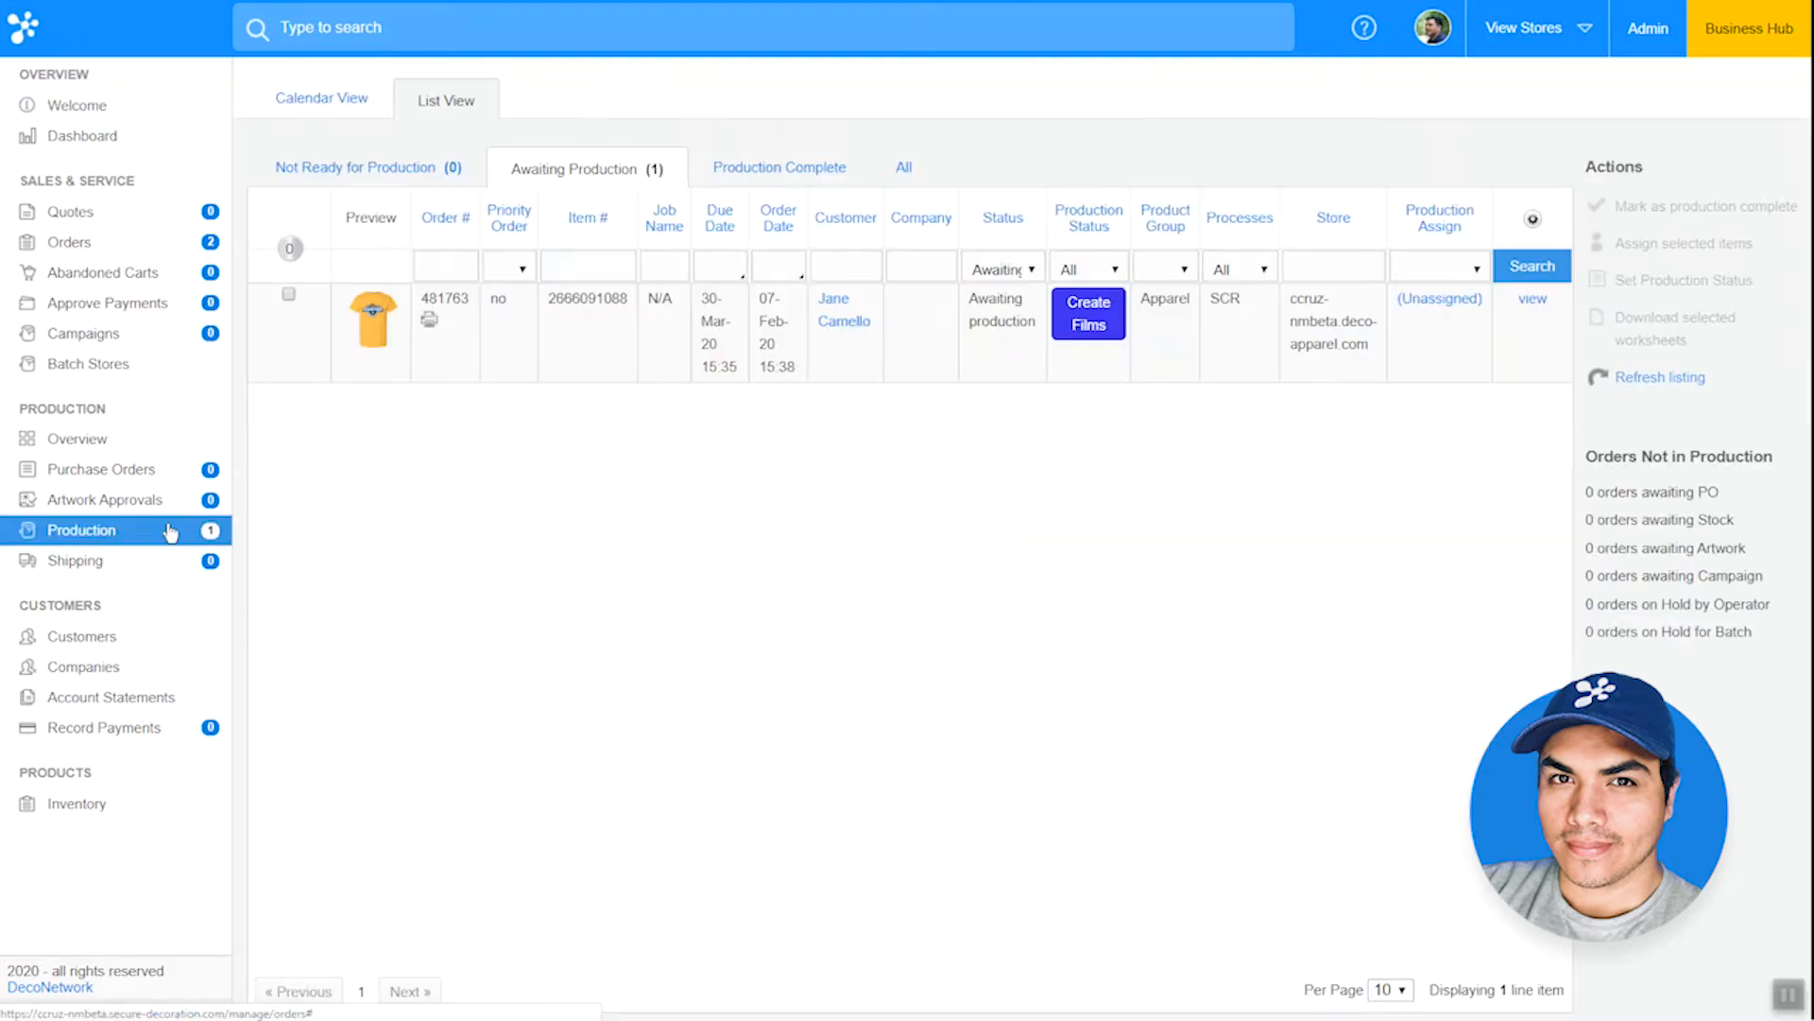
left_click(1517, 331)
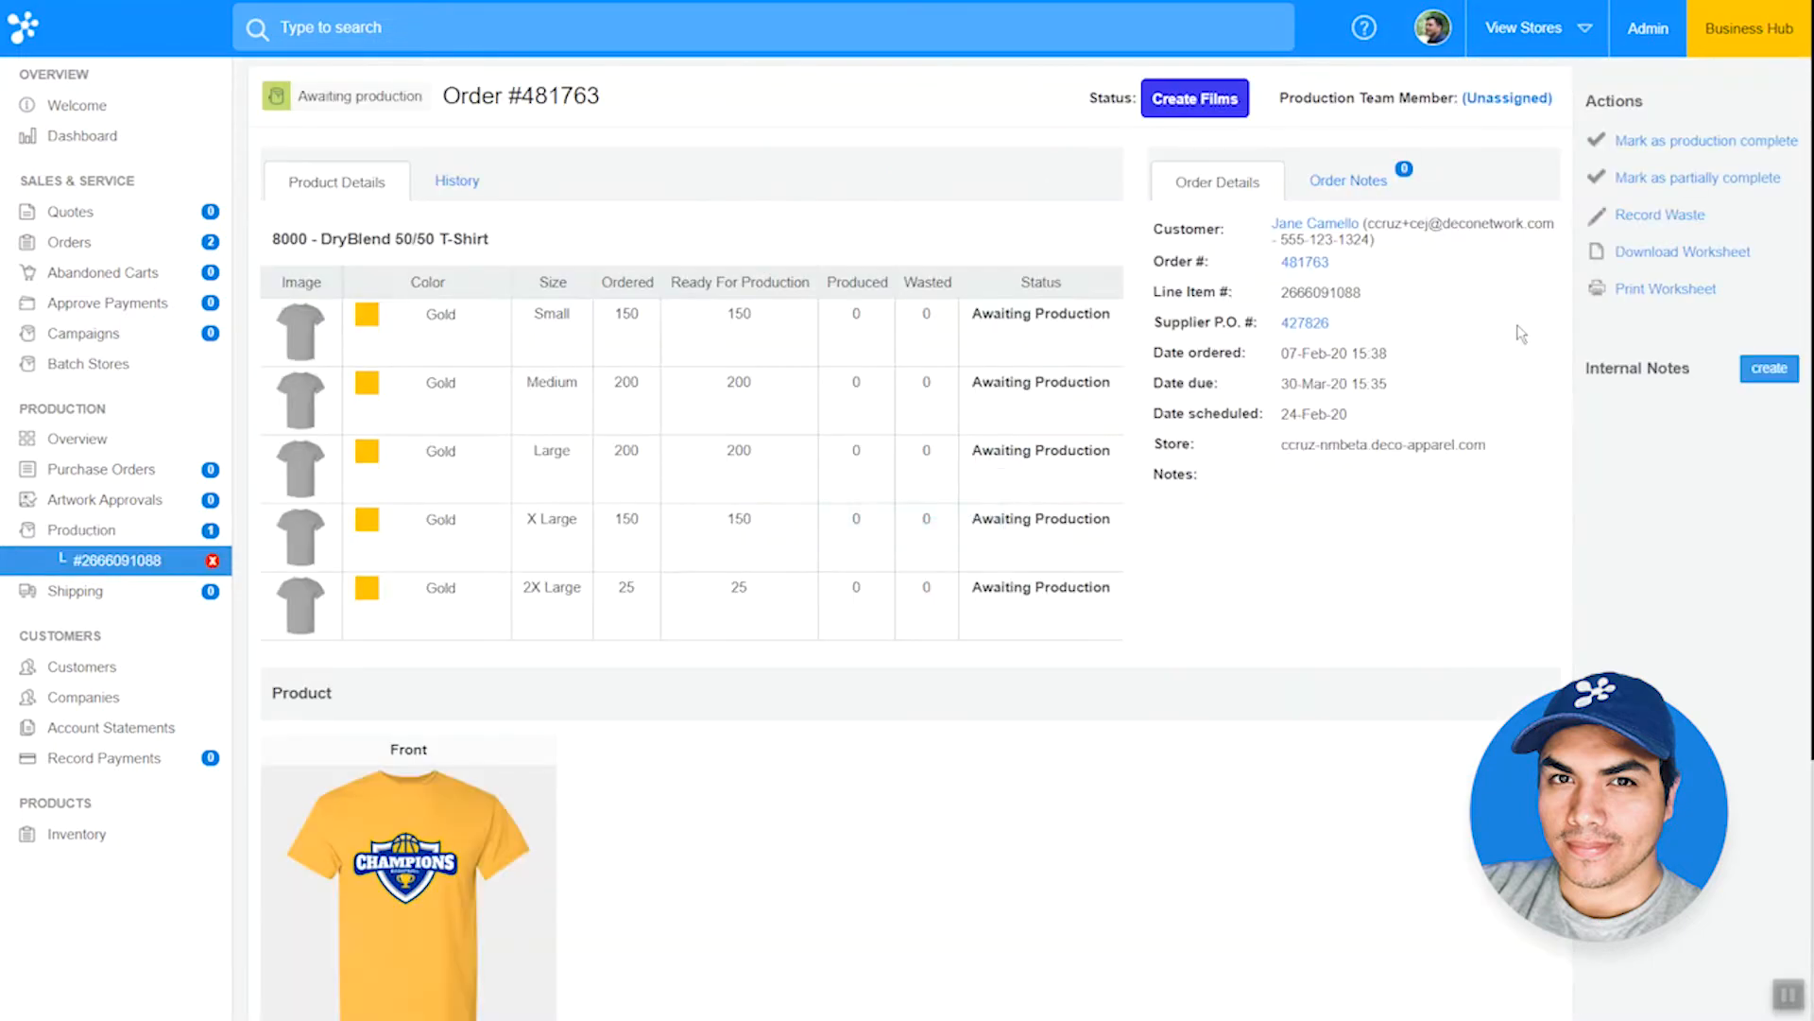
left_click(1666, 293)
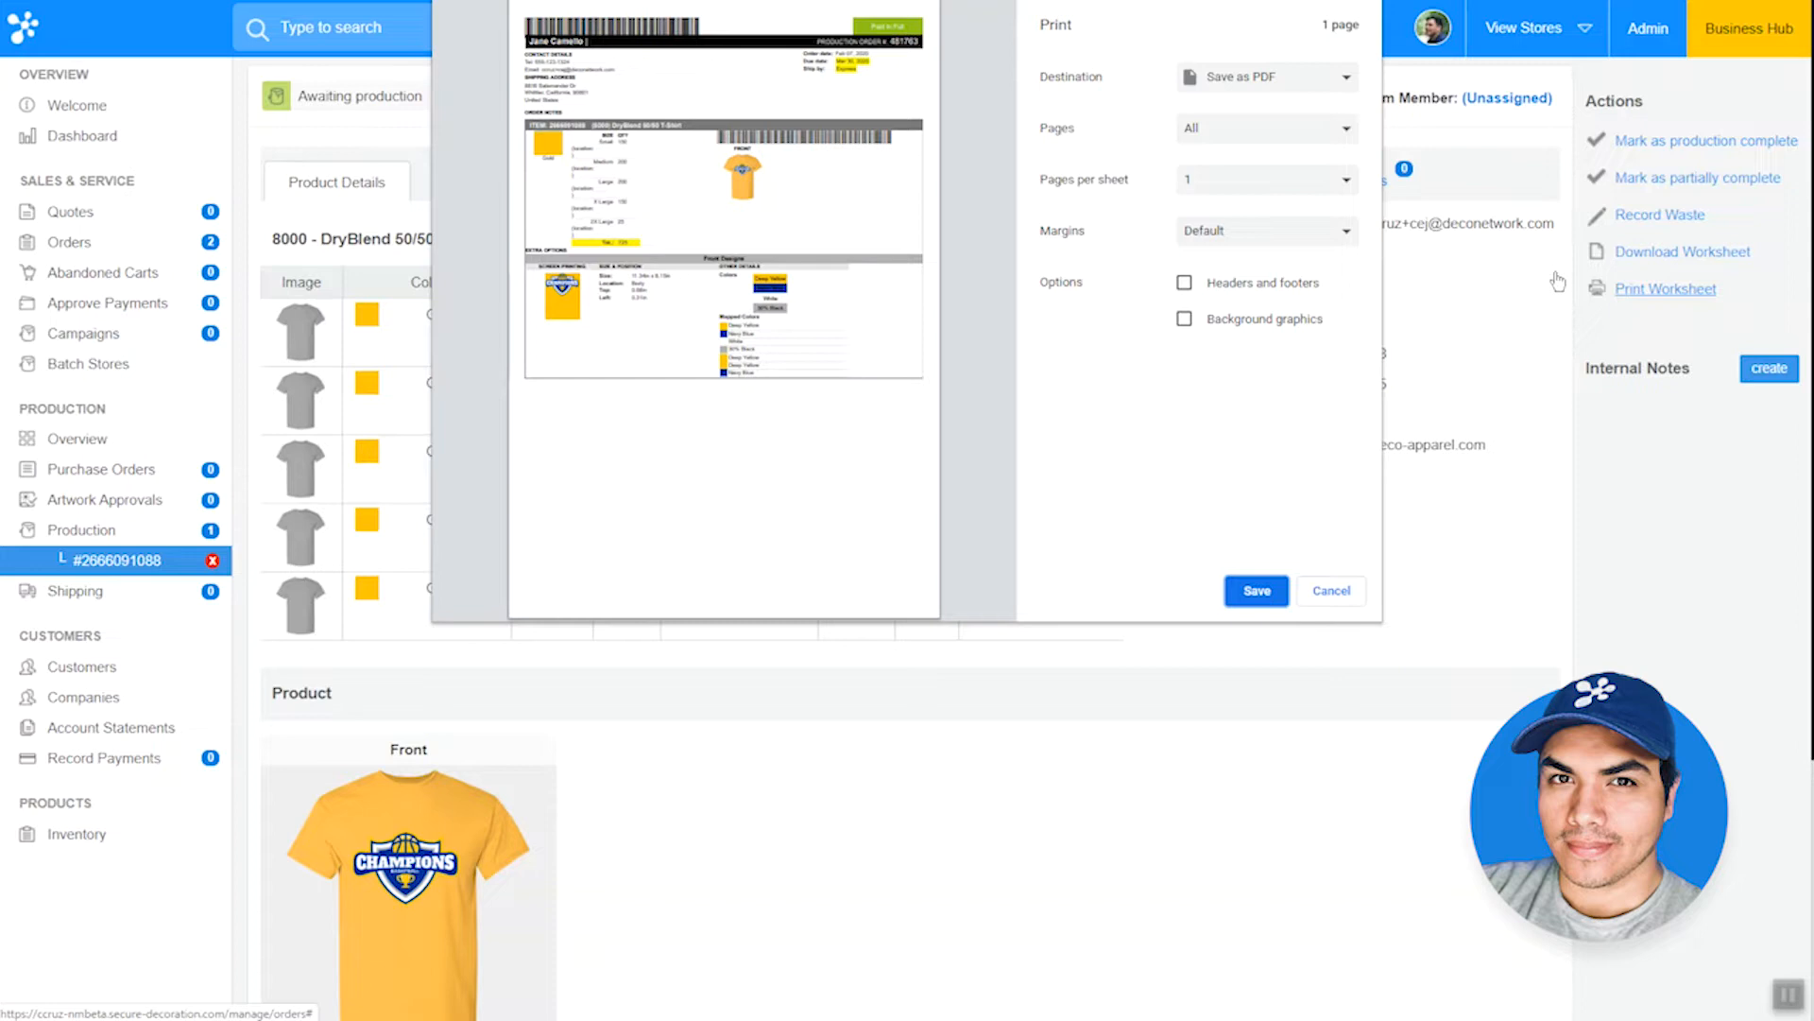
left_click(1357, 592)
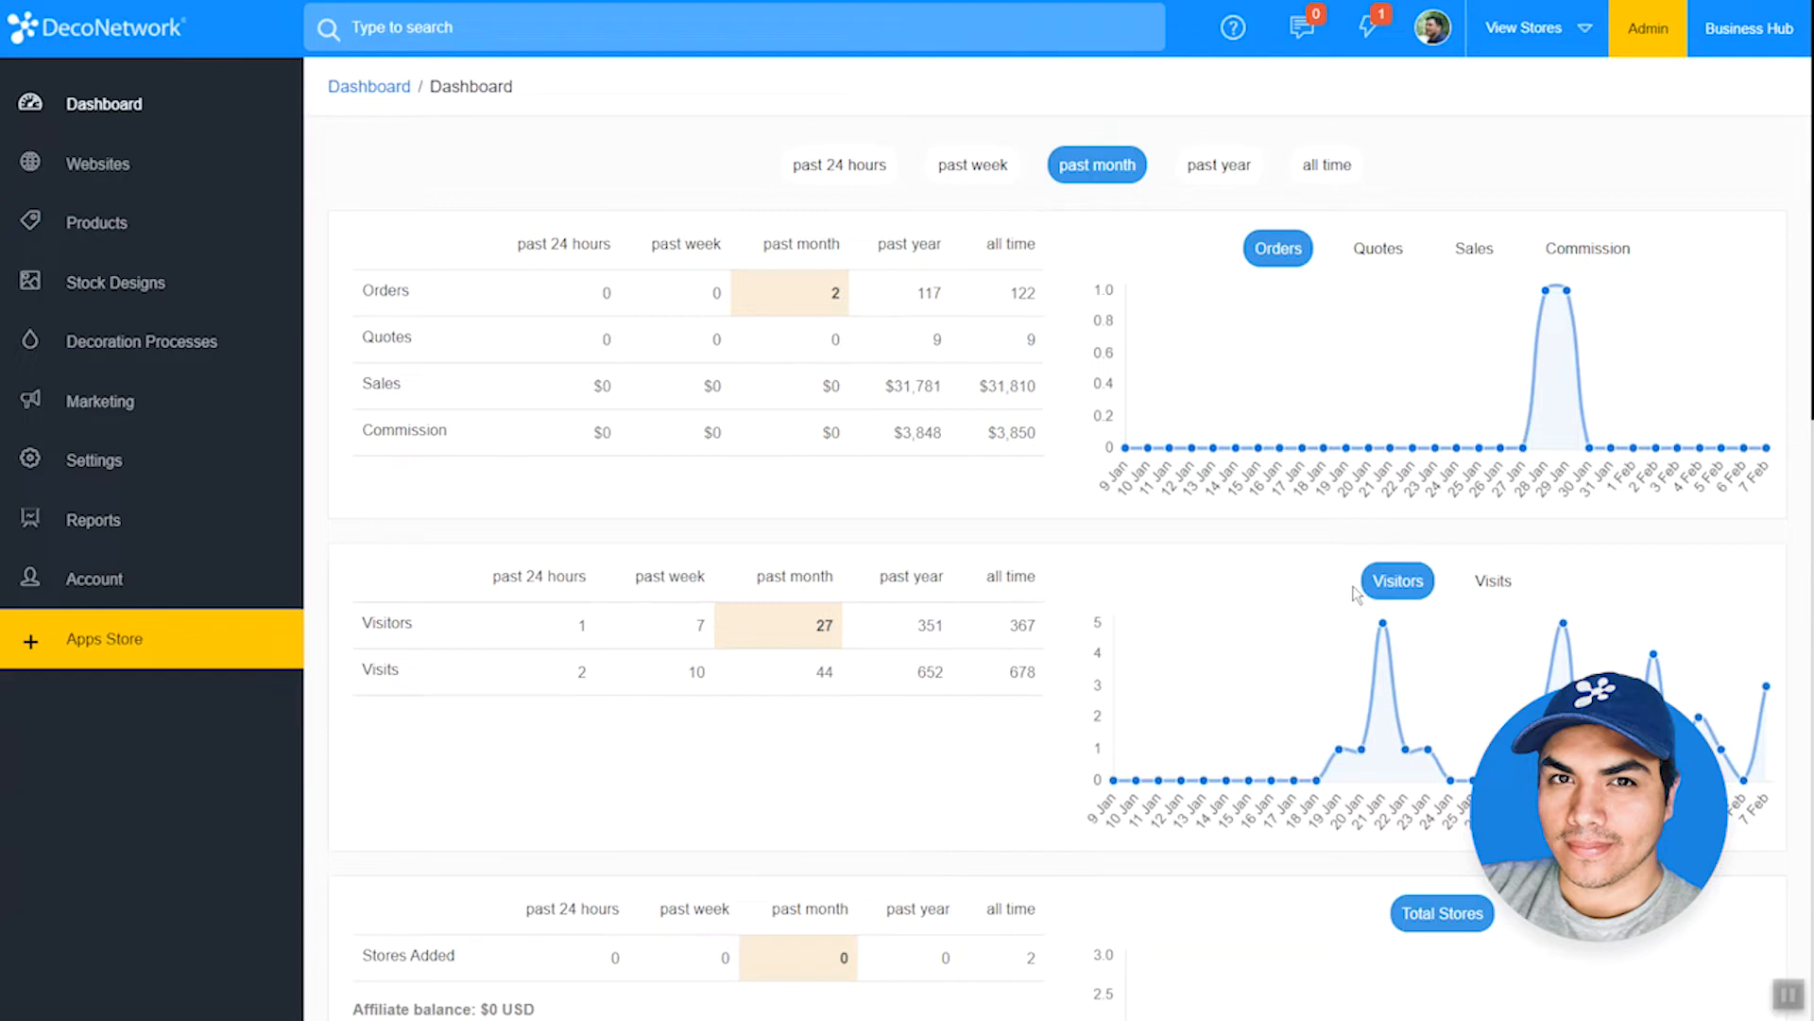
Step: Open the Business Hub Barcodes settings under production and order settings and start a new barcode action sheet
left_click(206, 463)
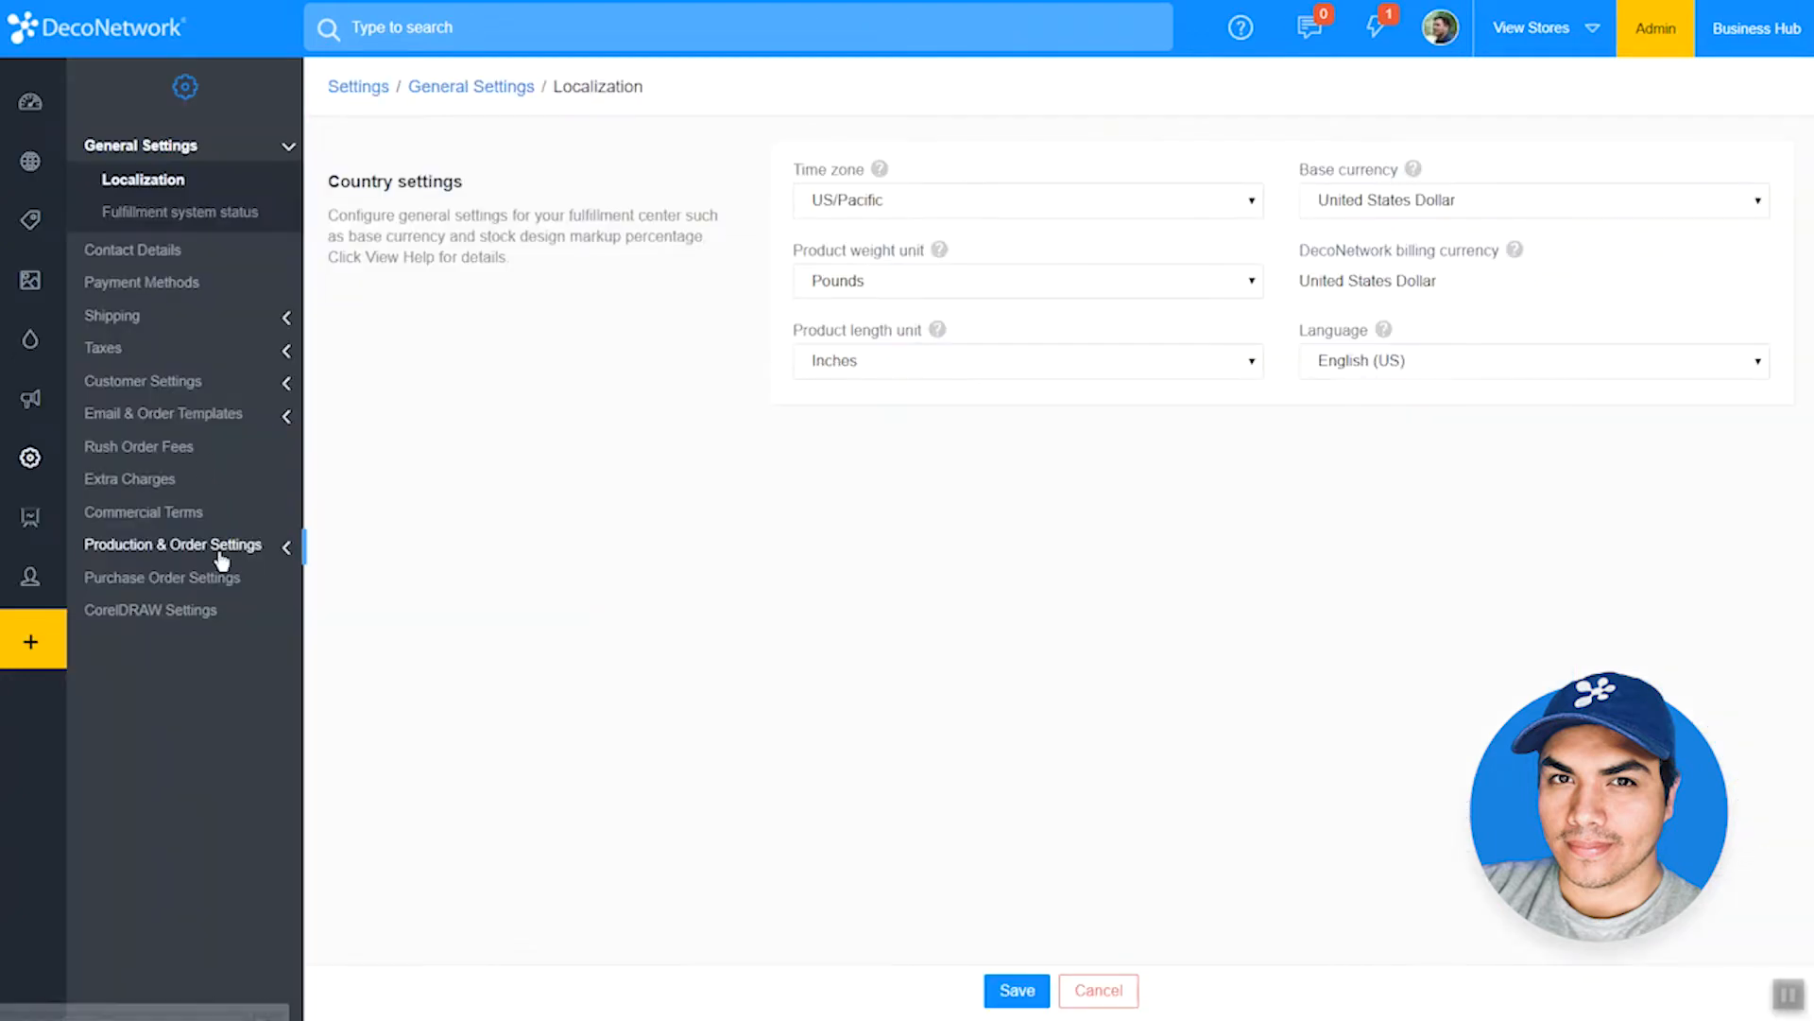
left_click(222, 548)
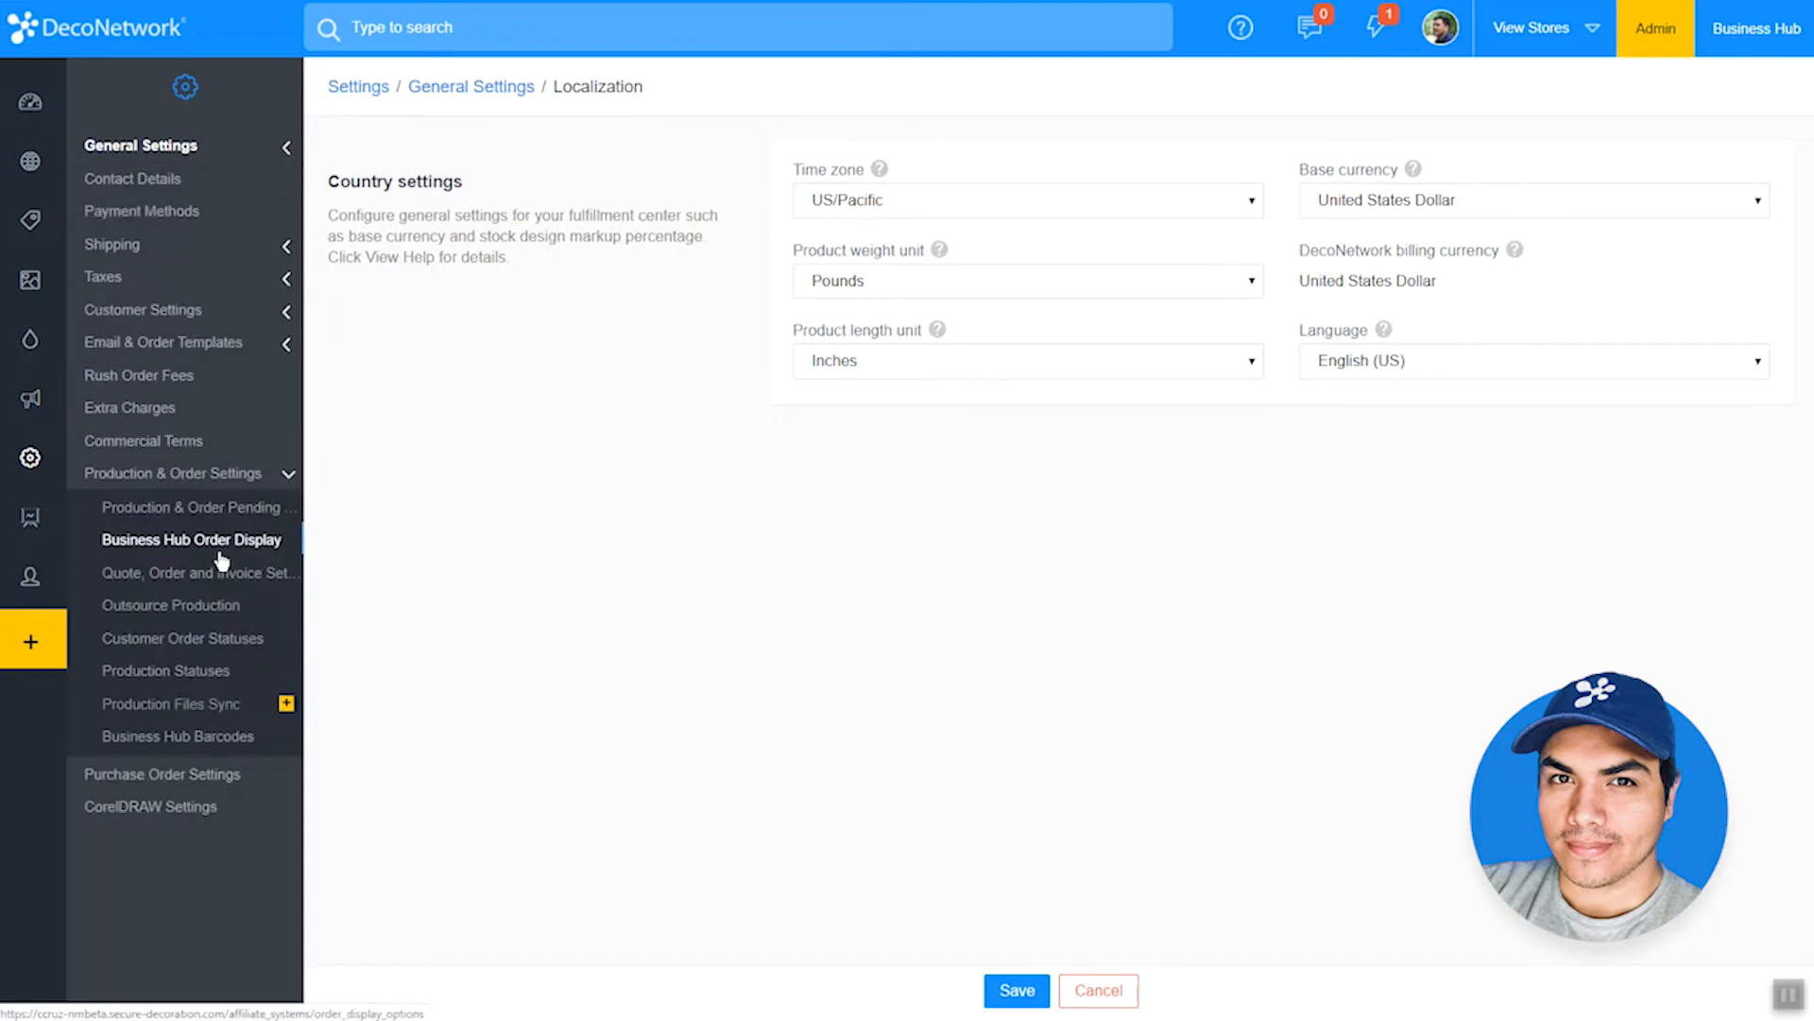
left_click(209, 744)
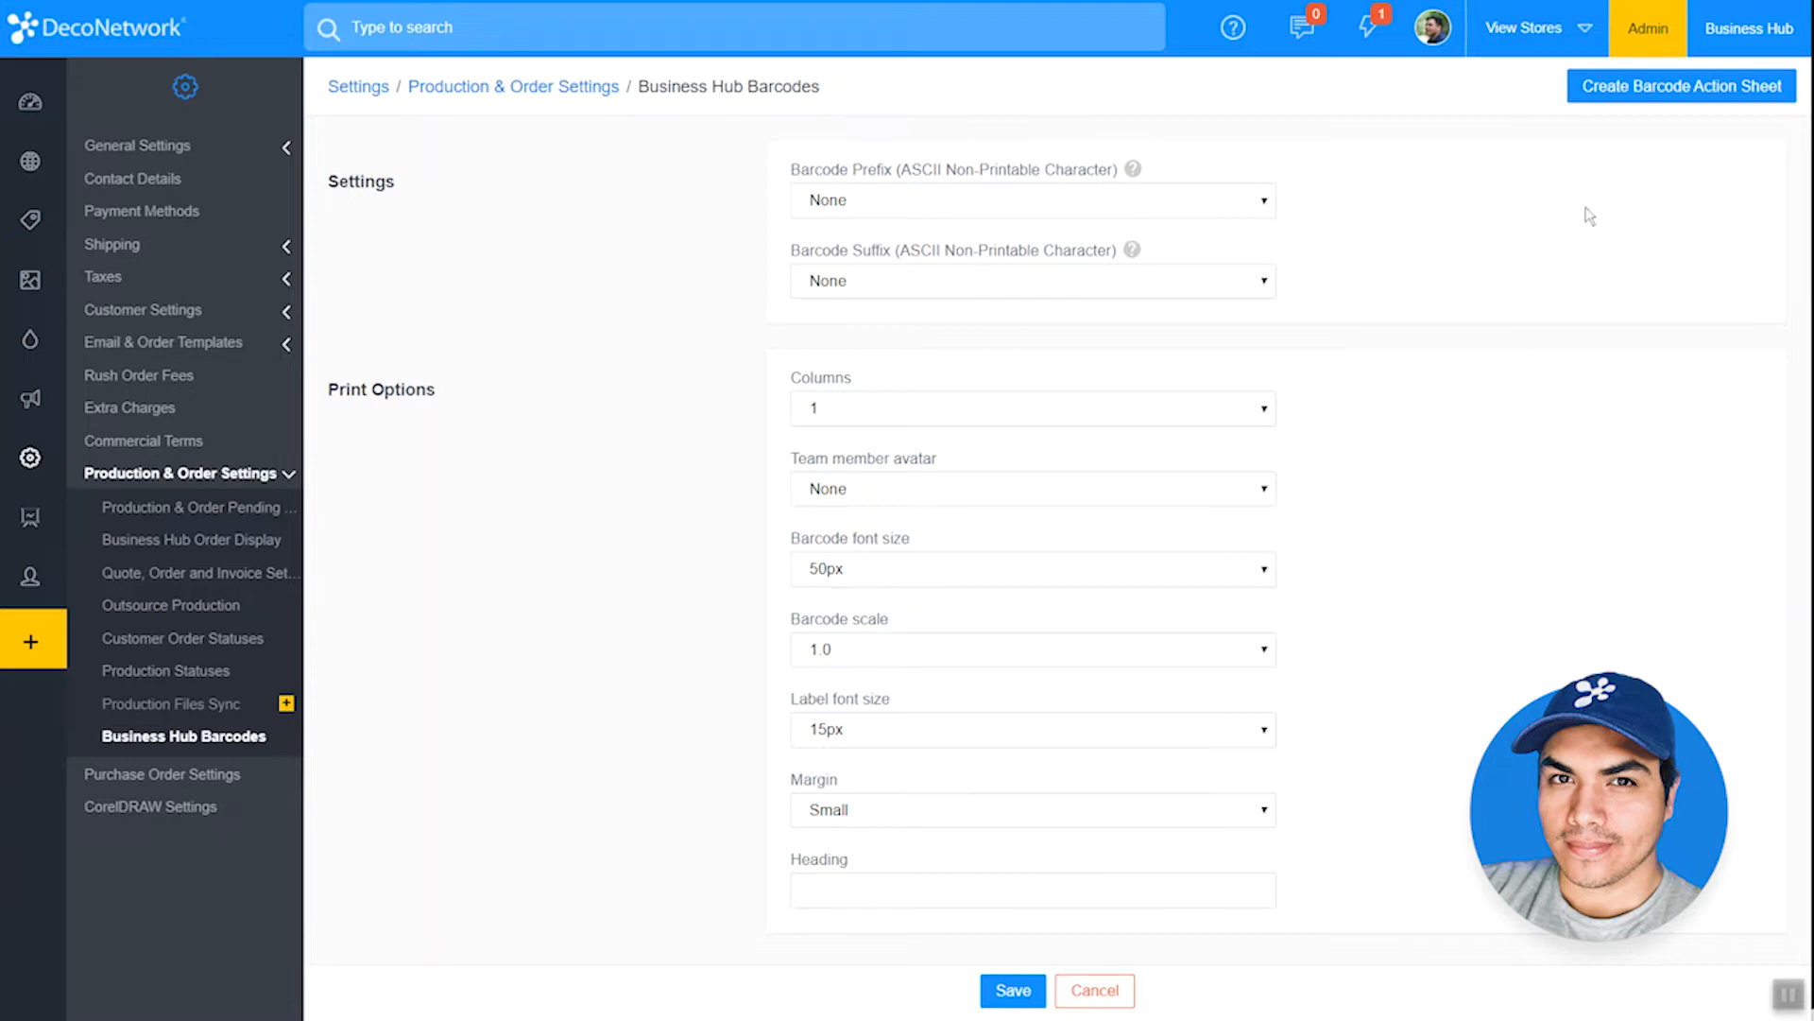
left_click(1647, 91)
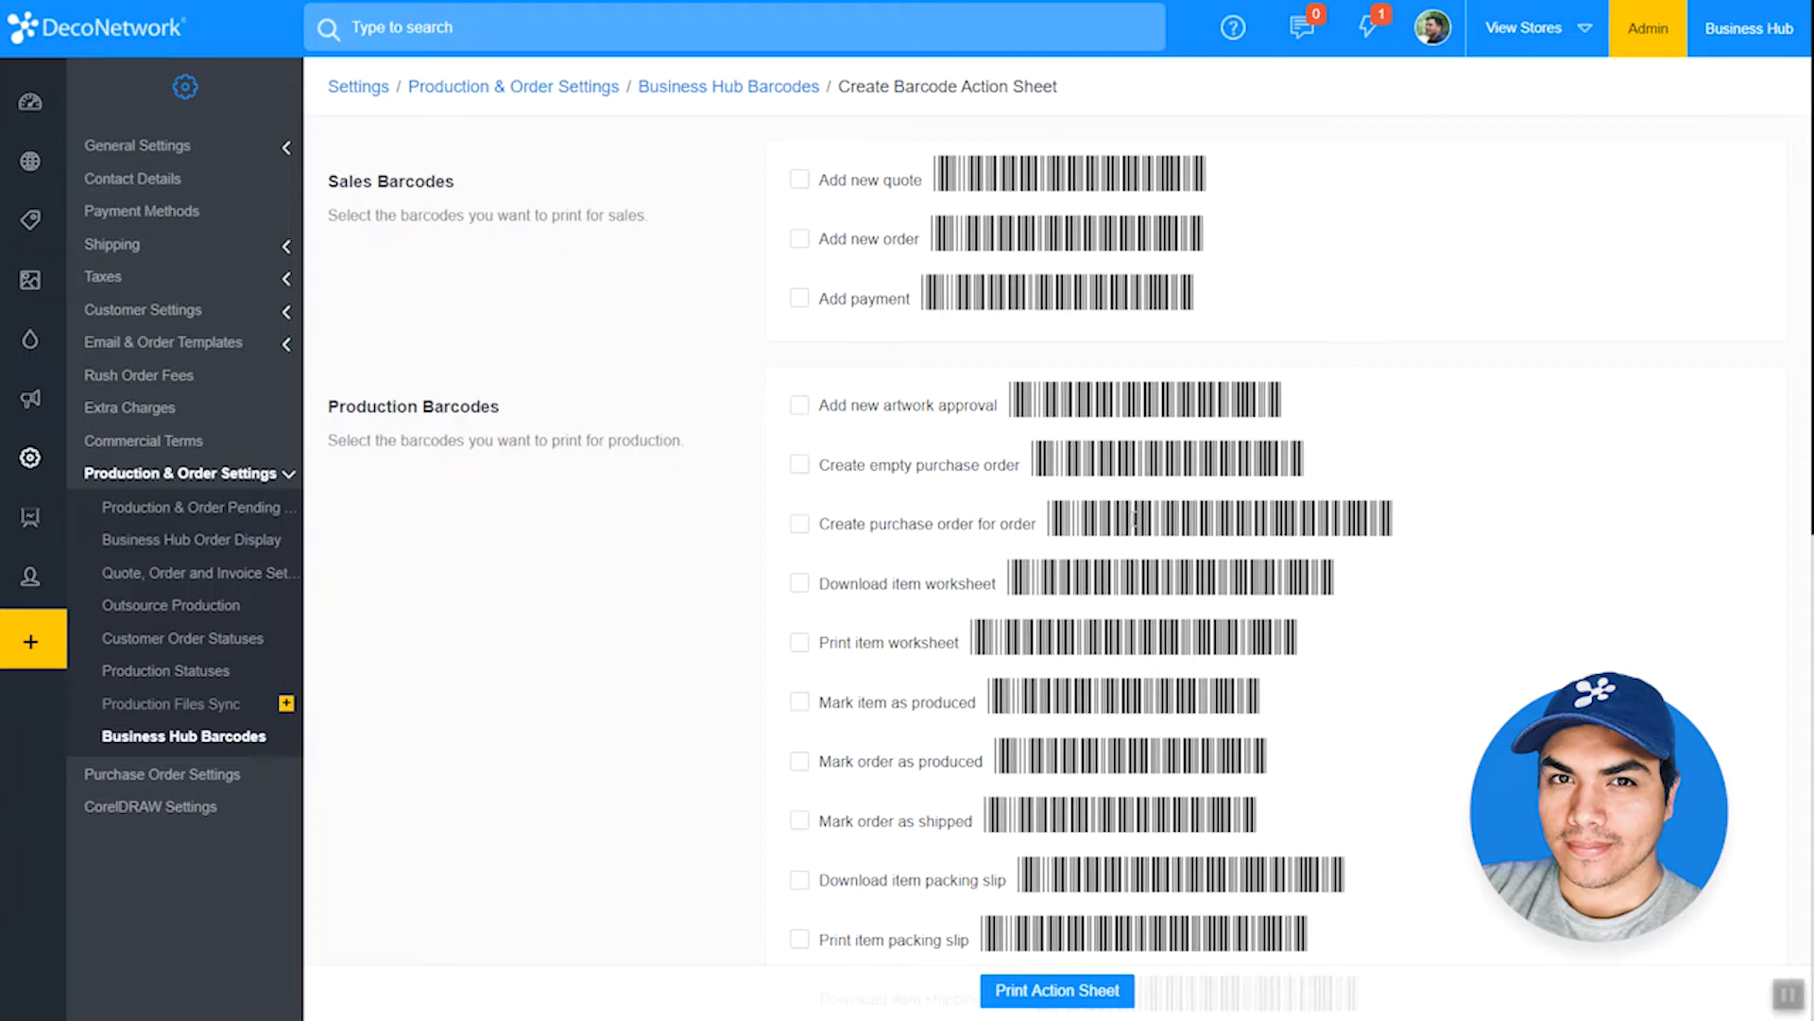
Step: Include the production barcodes for marking an item as produced and marking an order as produced
left_click(821, 714)
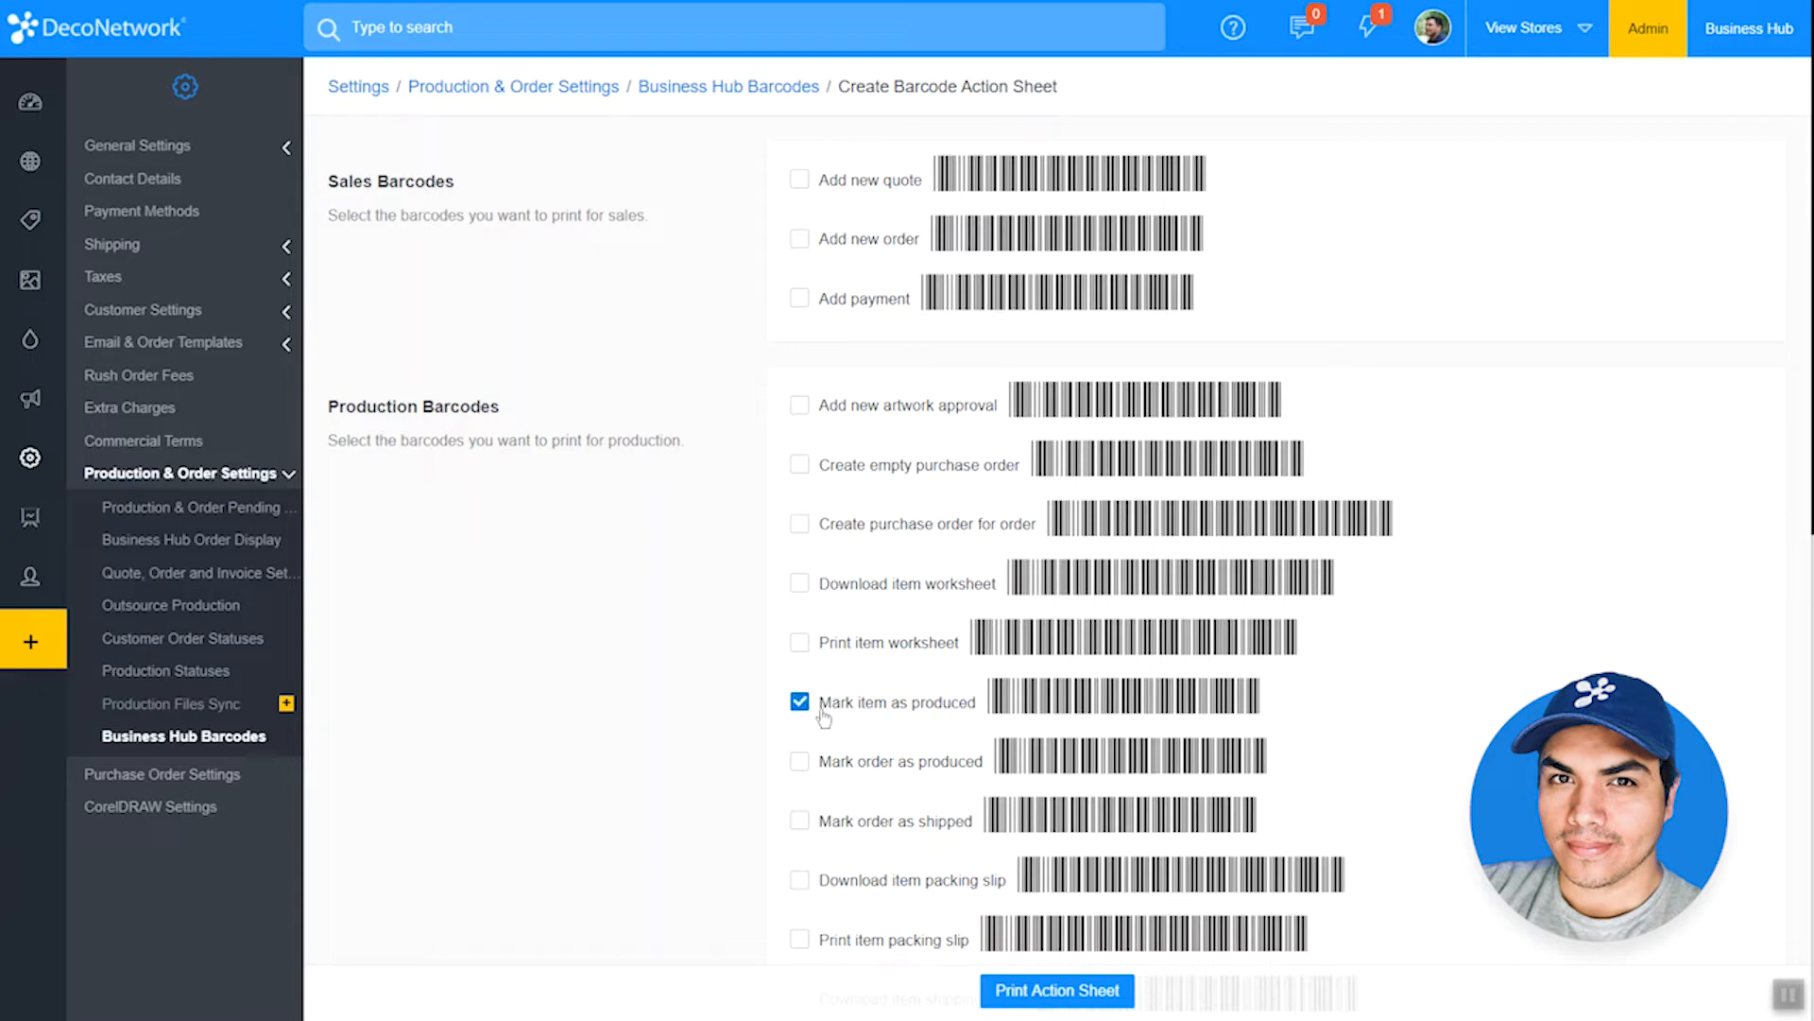
left_click(829, 775)
scroll(1040, 567, "down", 5)
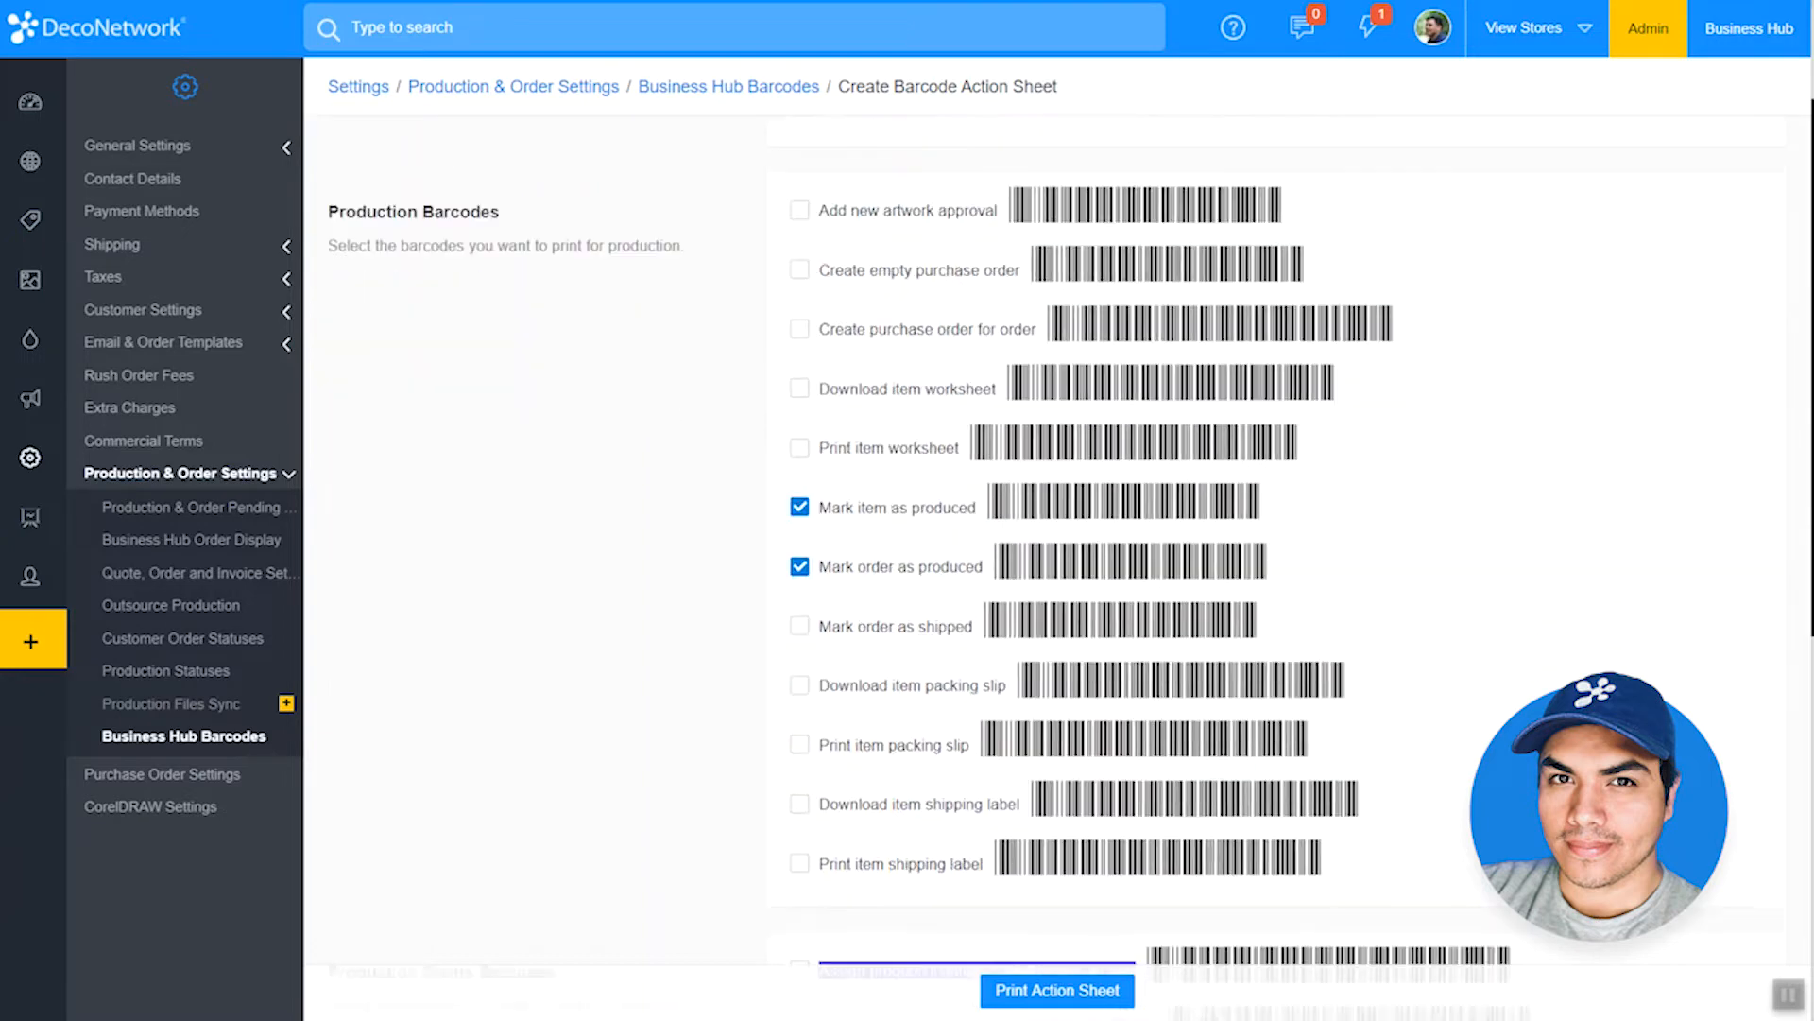
Step: Include the production status barcodes for Create Films, Burn Screens, Machine Setup, On Press/Machine - RUNNING, Clean Up and Completed
scroll(1040, 567, "down", 4)
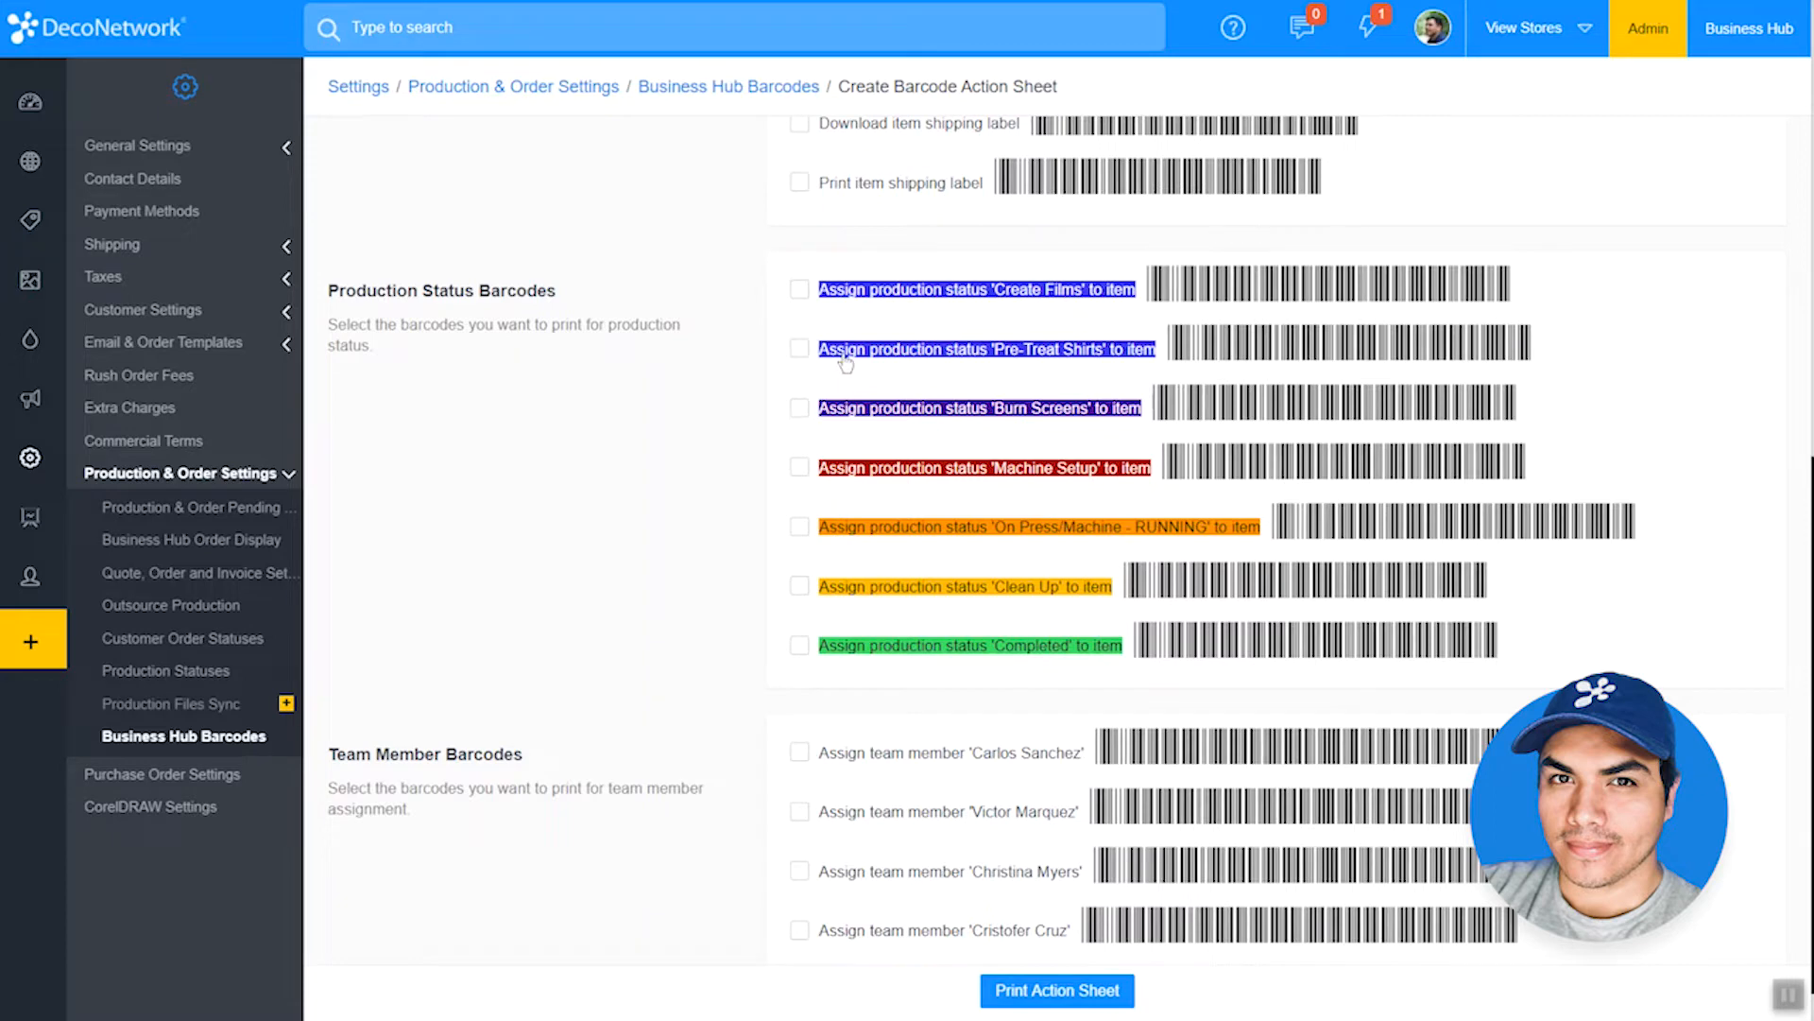
left_click(799, 289)
left_click(799, 408)
left_click(798, 470)
left_click(800, 529)
left_click(799, 586)
left_click(802, 650)
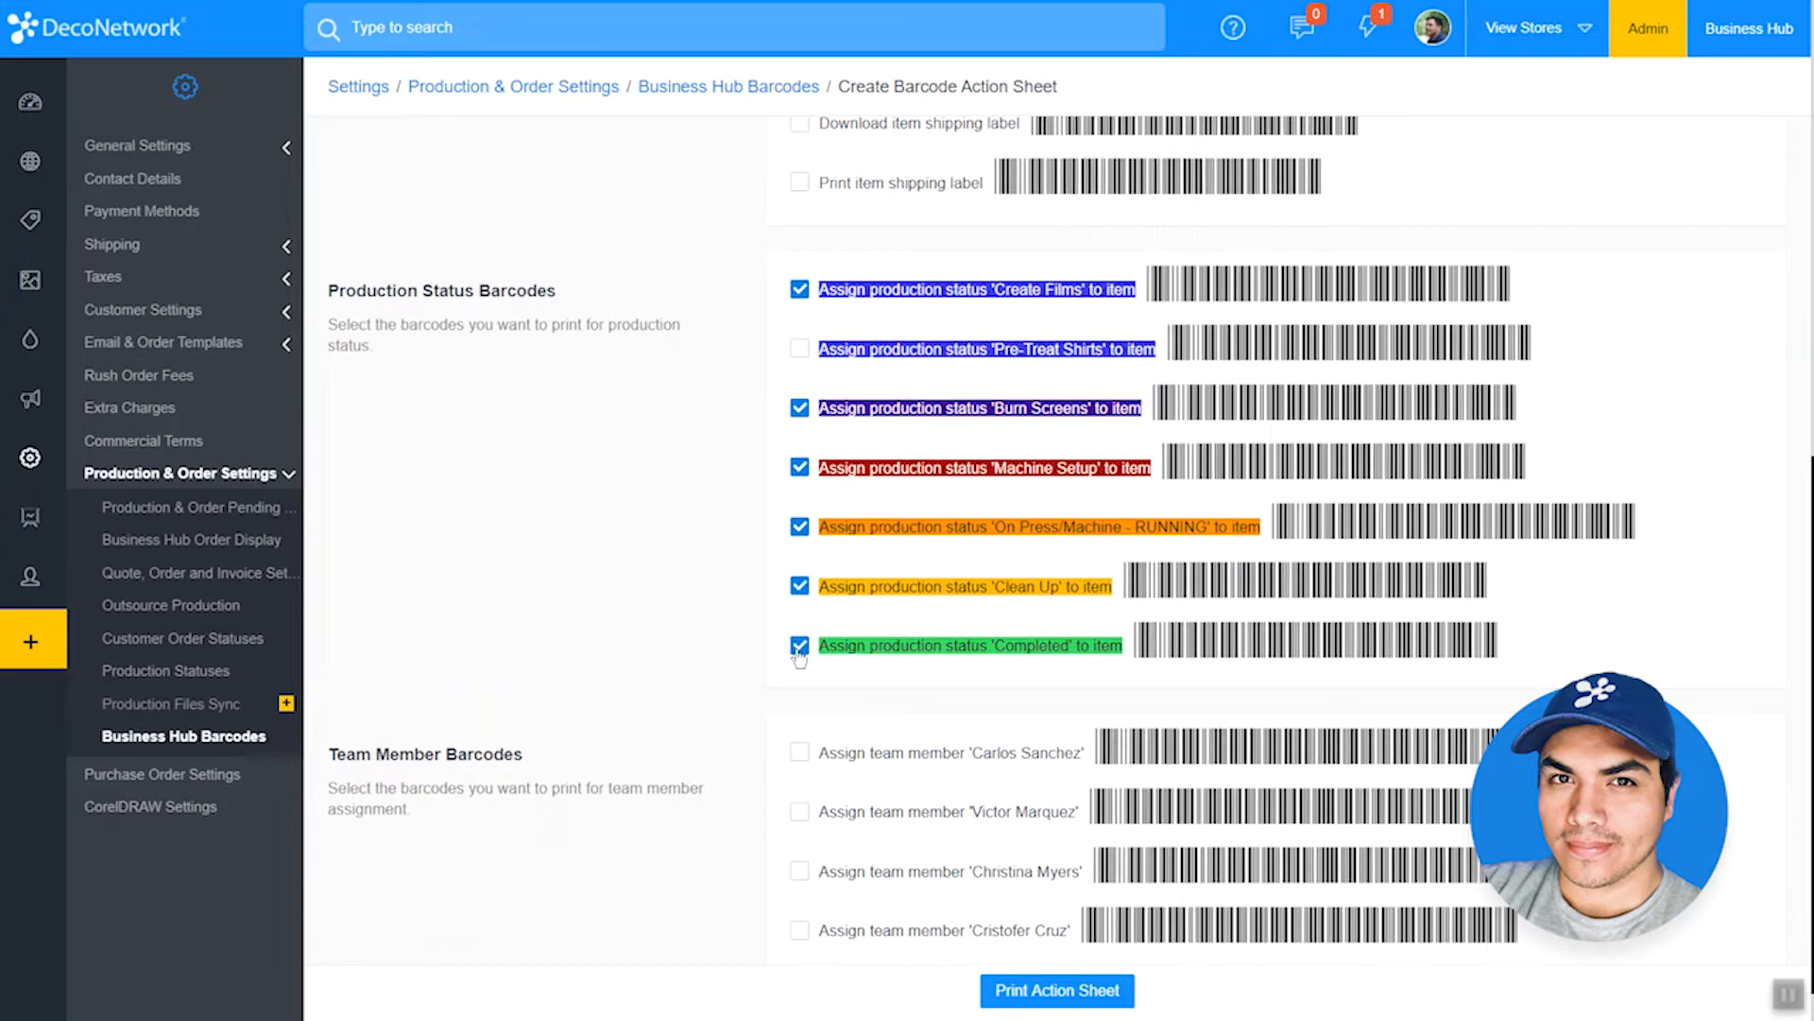
Step: Preview the printout of the barcode action sheet and close the preview without saving
left_click(1051, 1003)
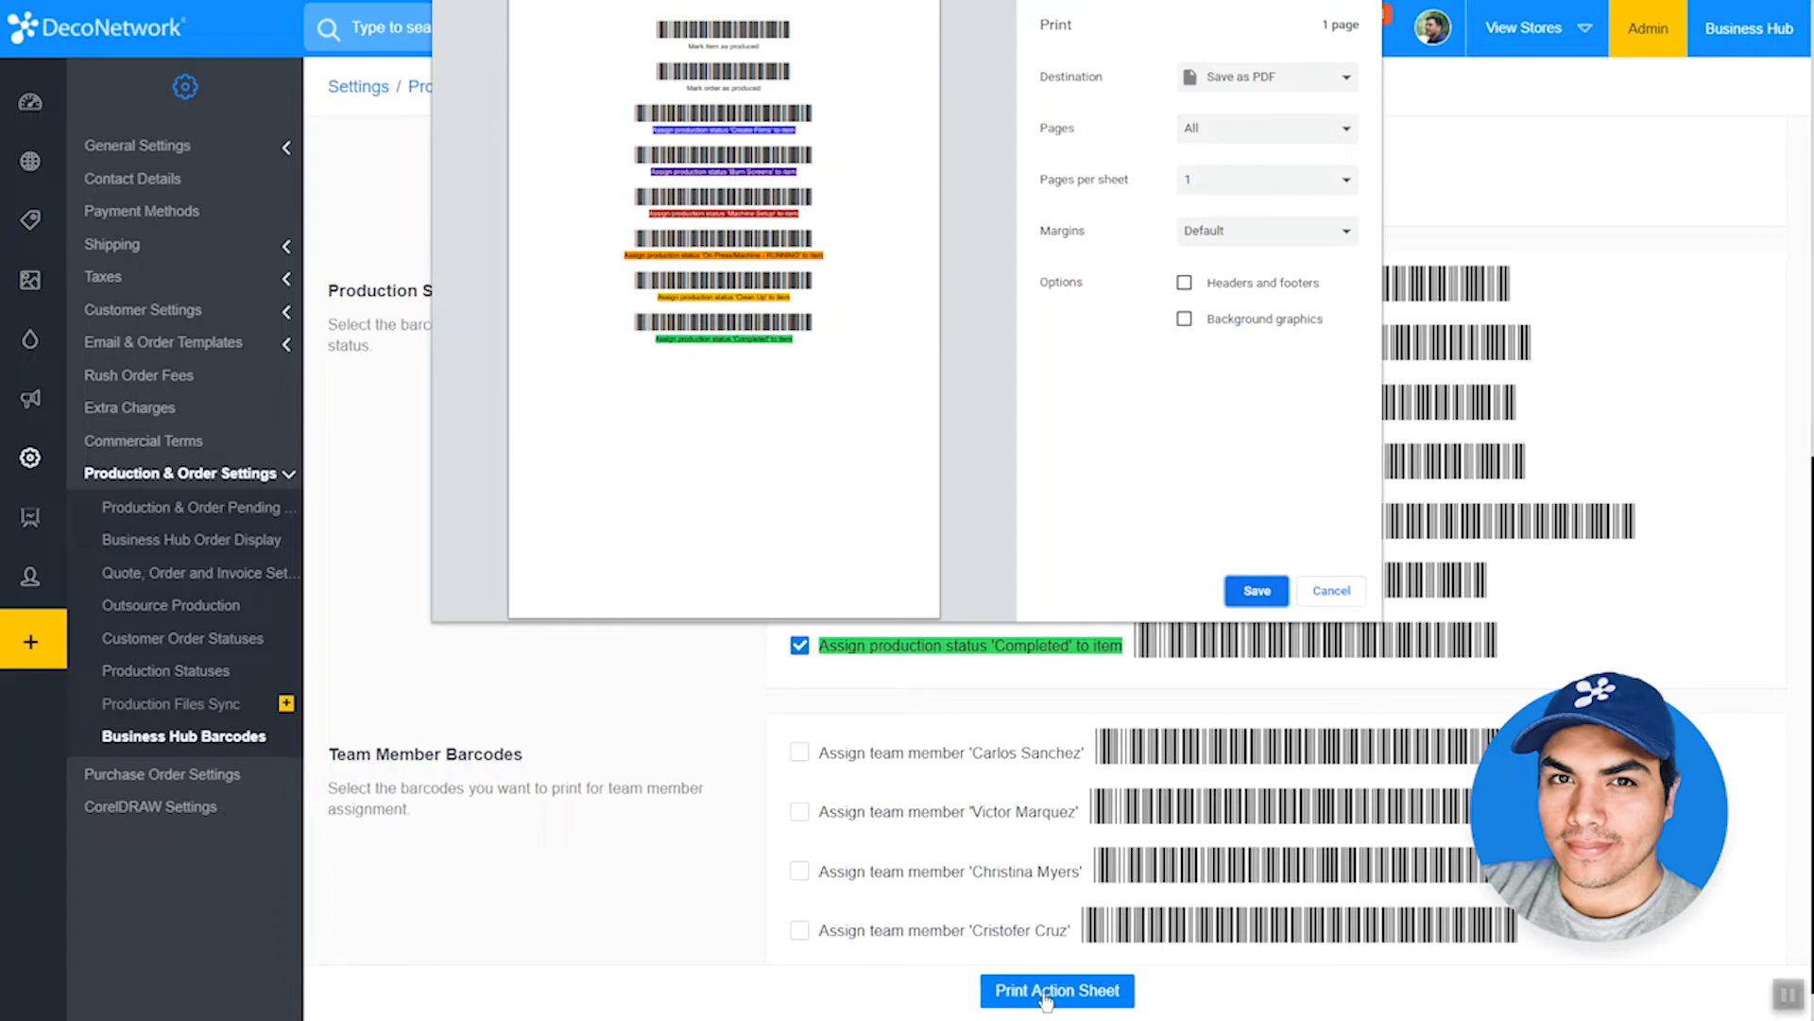
left_click(1341, 591)
scroll(1355, 694, "up", 10)
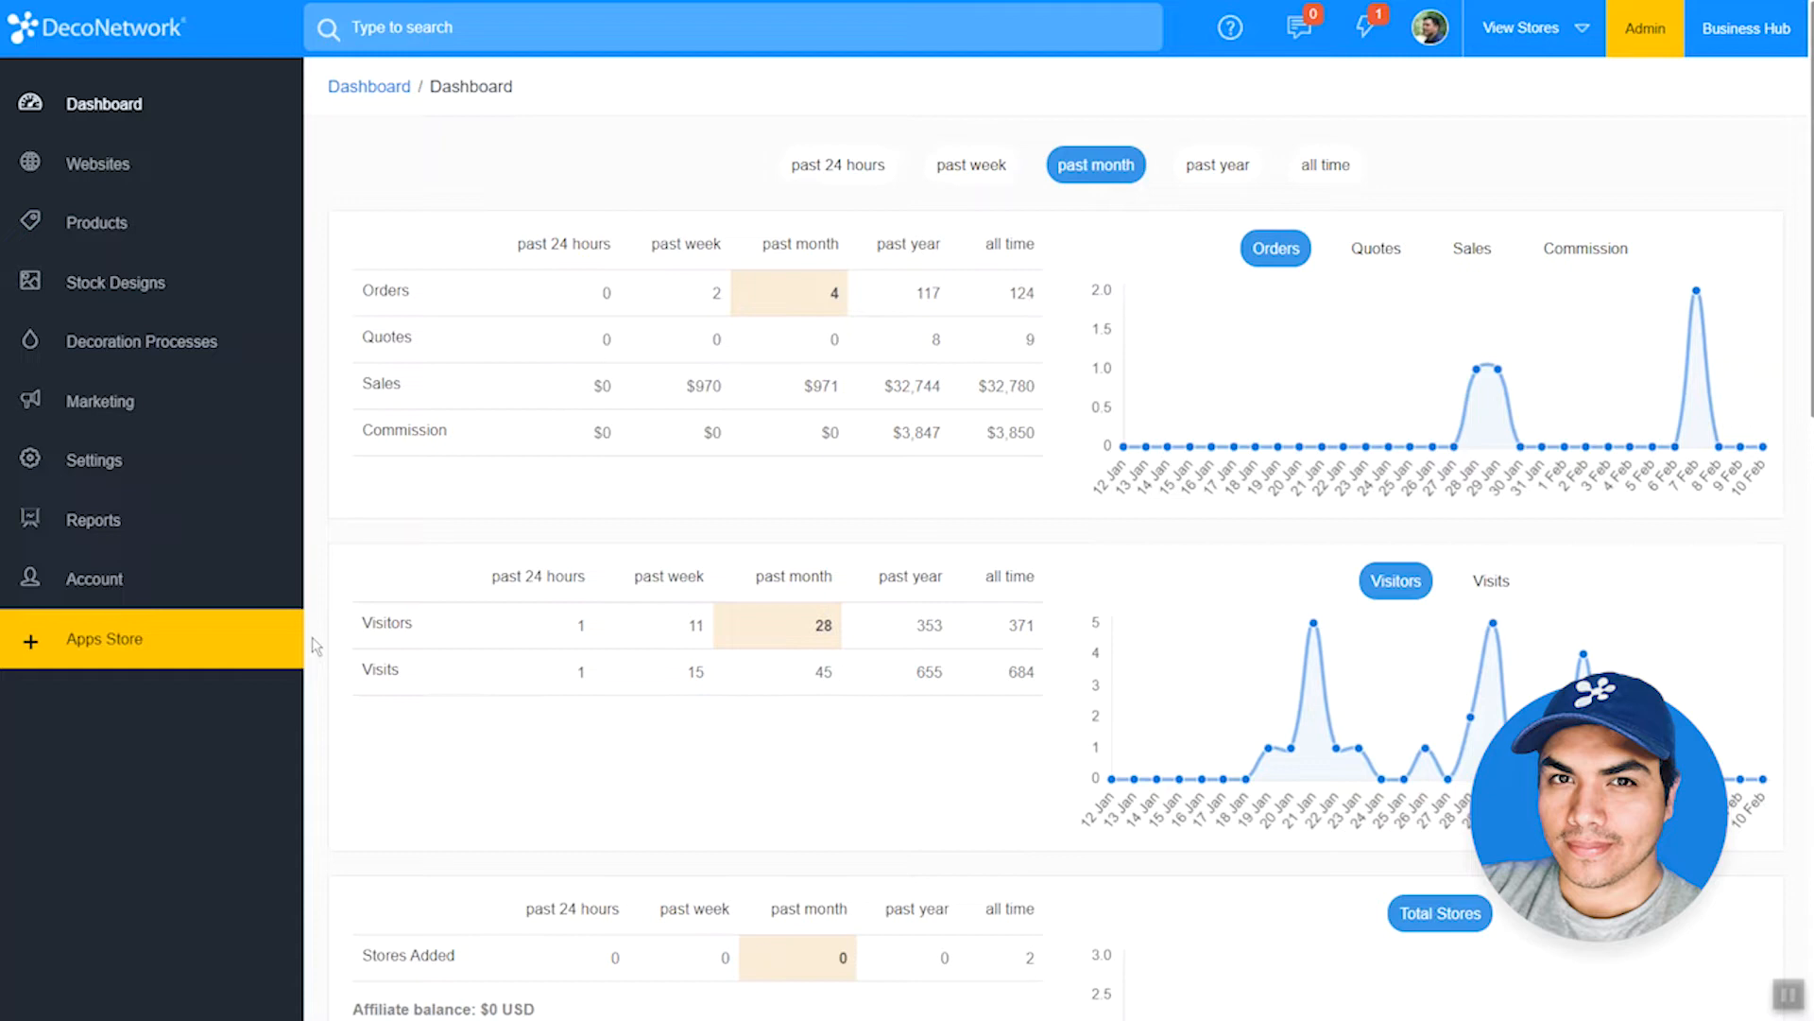
Step: Open the soccer-booster store from the website list and view its live site, including the product browsing page
left_click(113, 167)
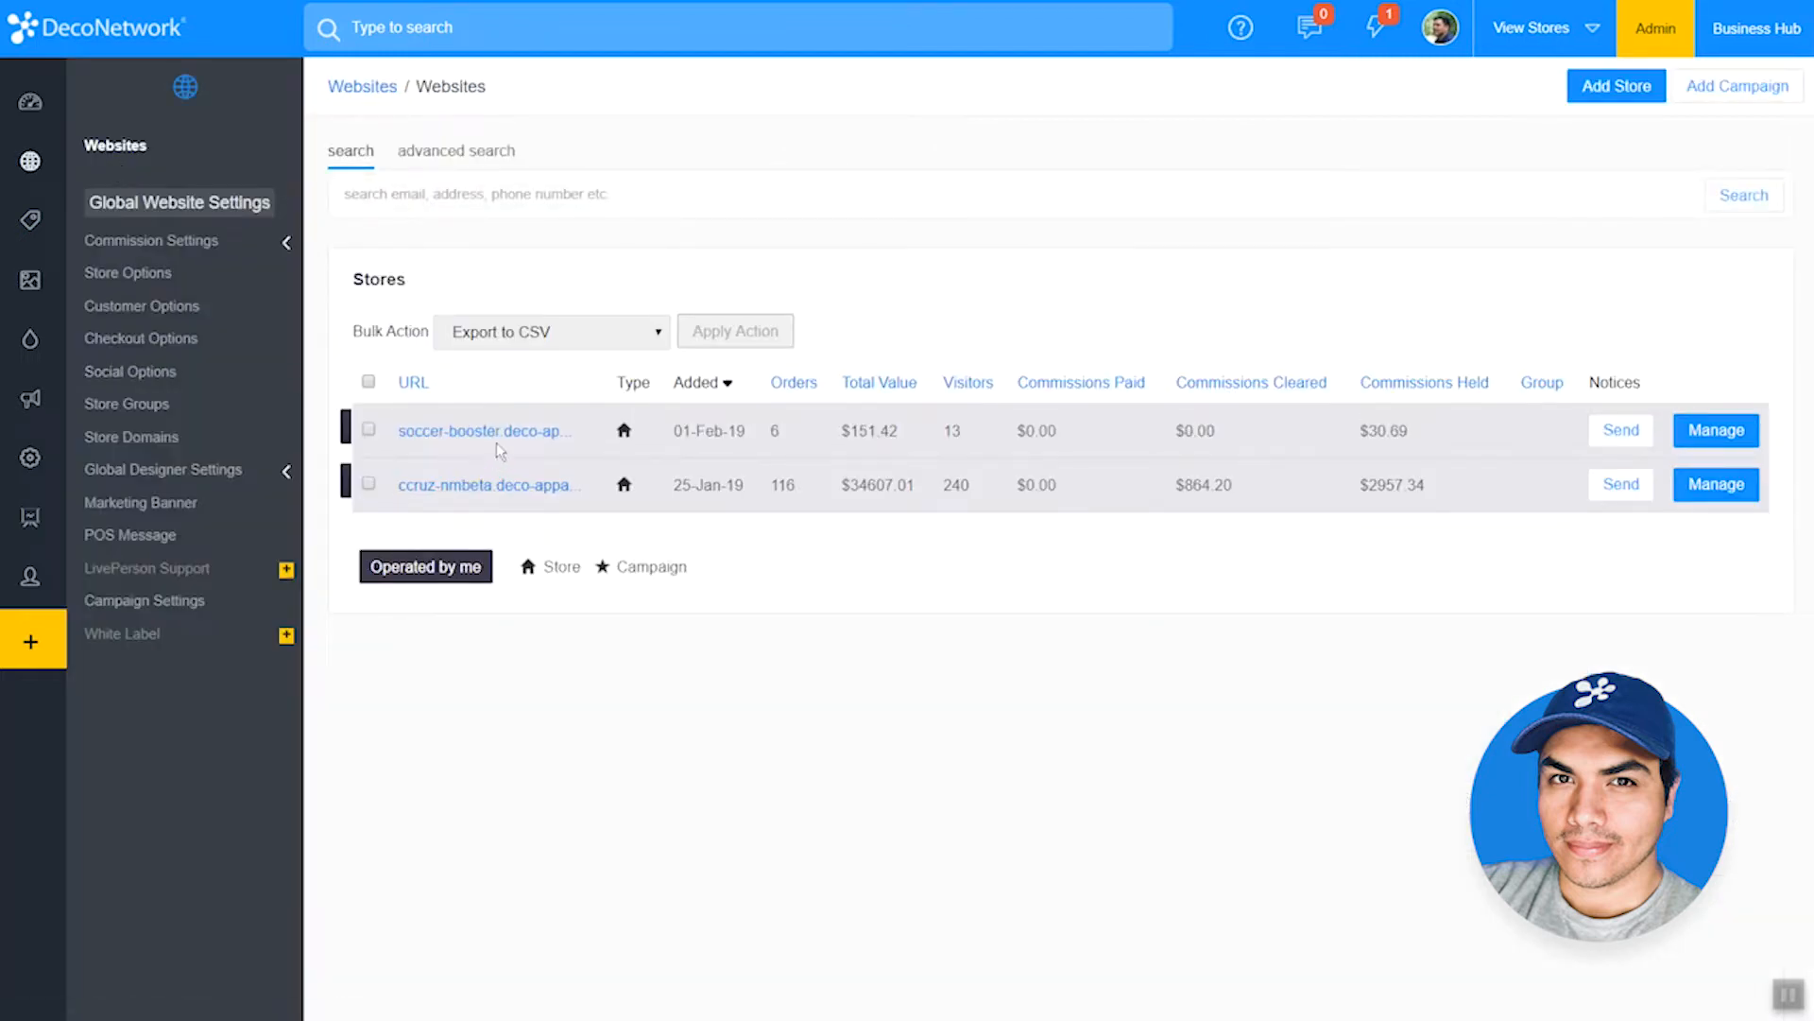
left_click(484, 430)
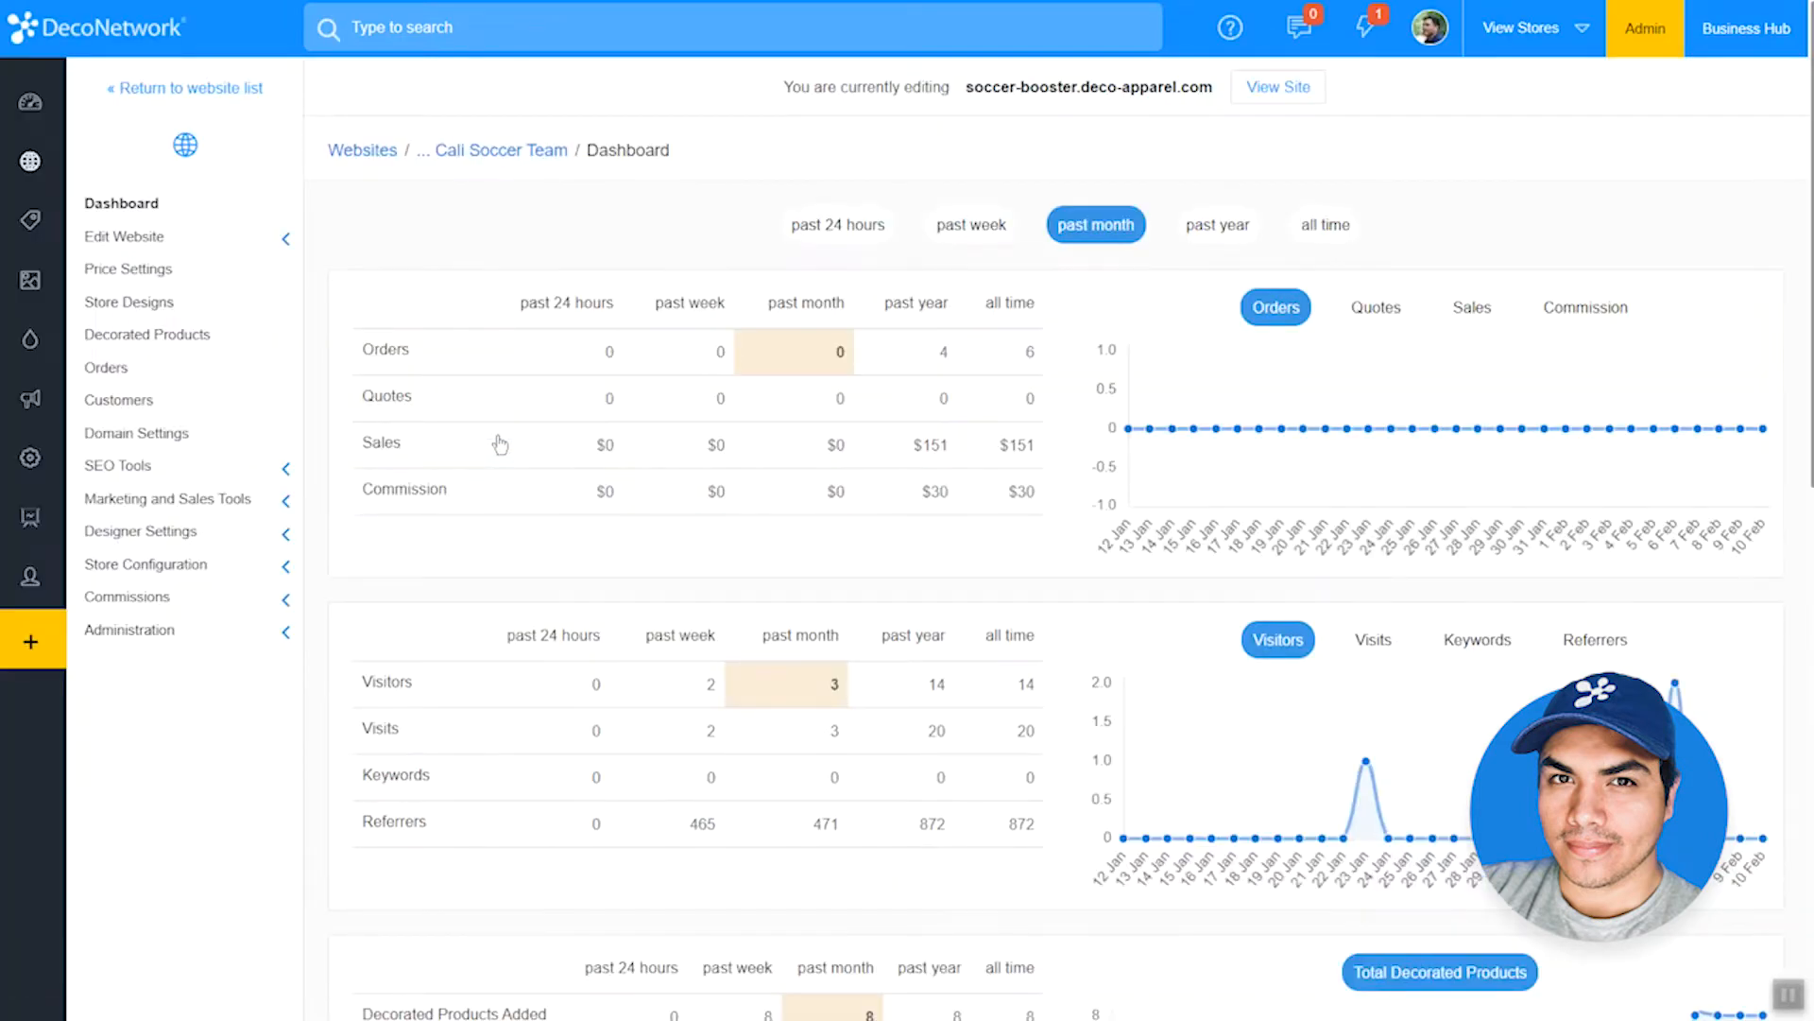
left_click(1275, 92)
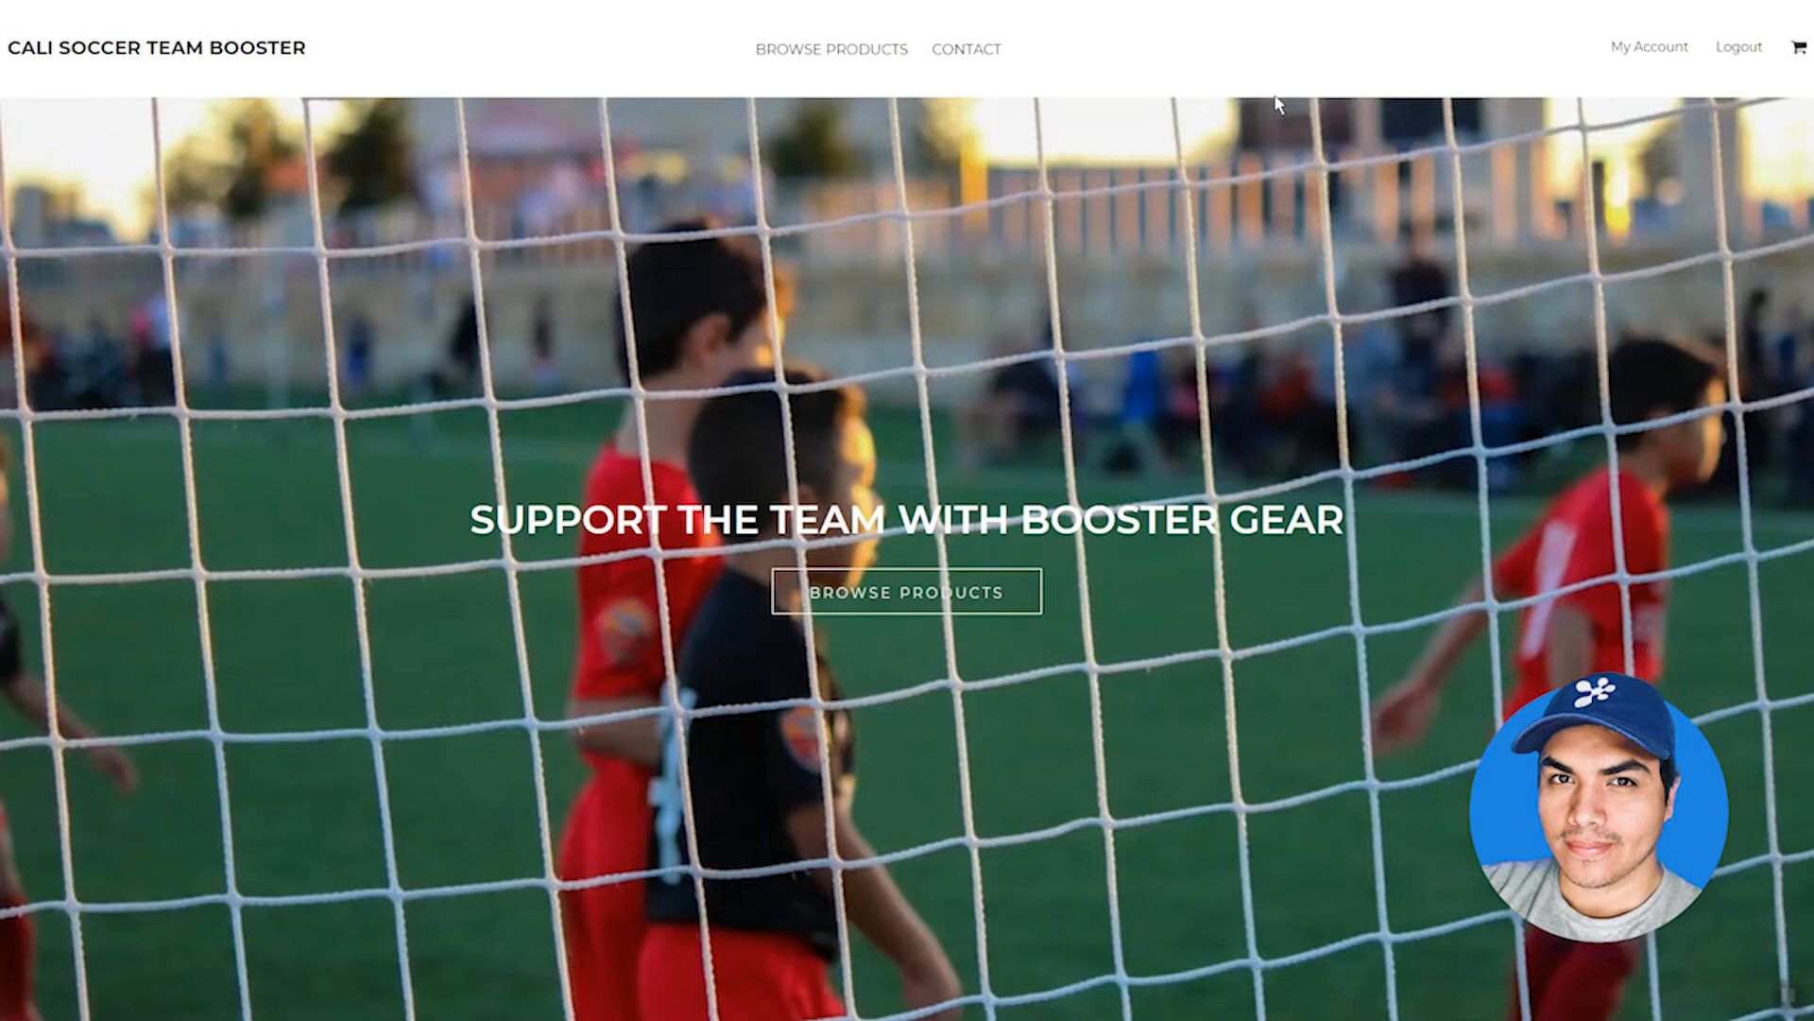
left_click(907, 594)
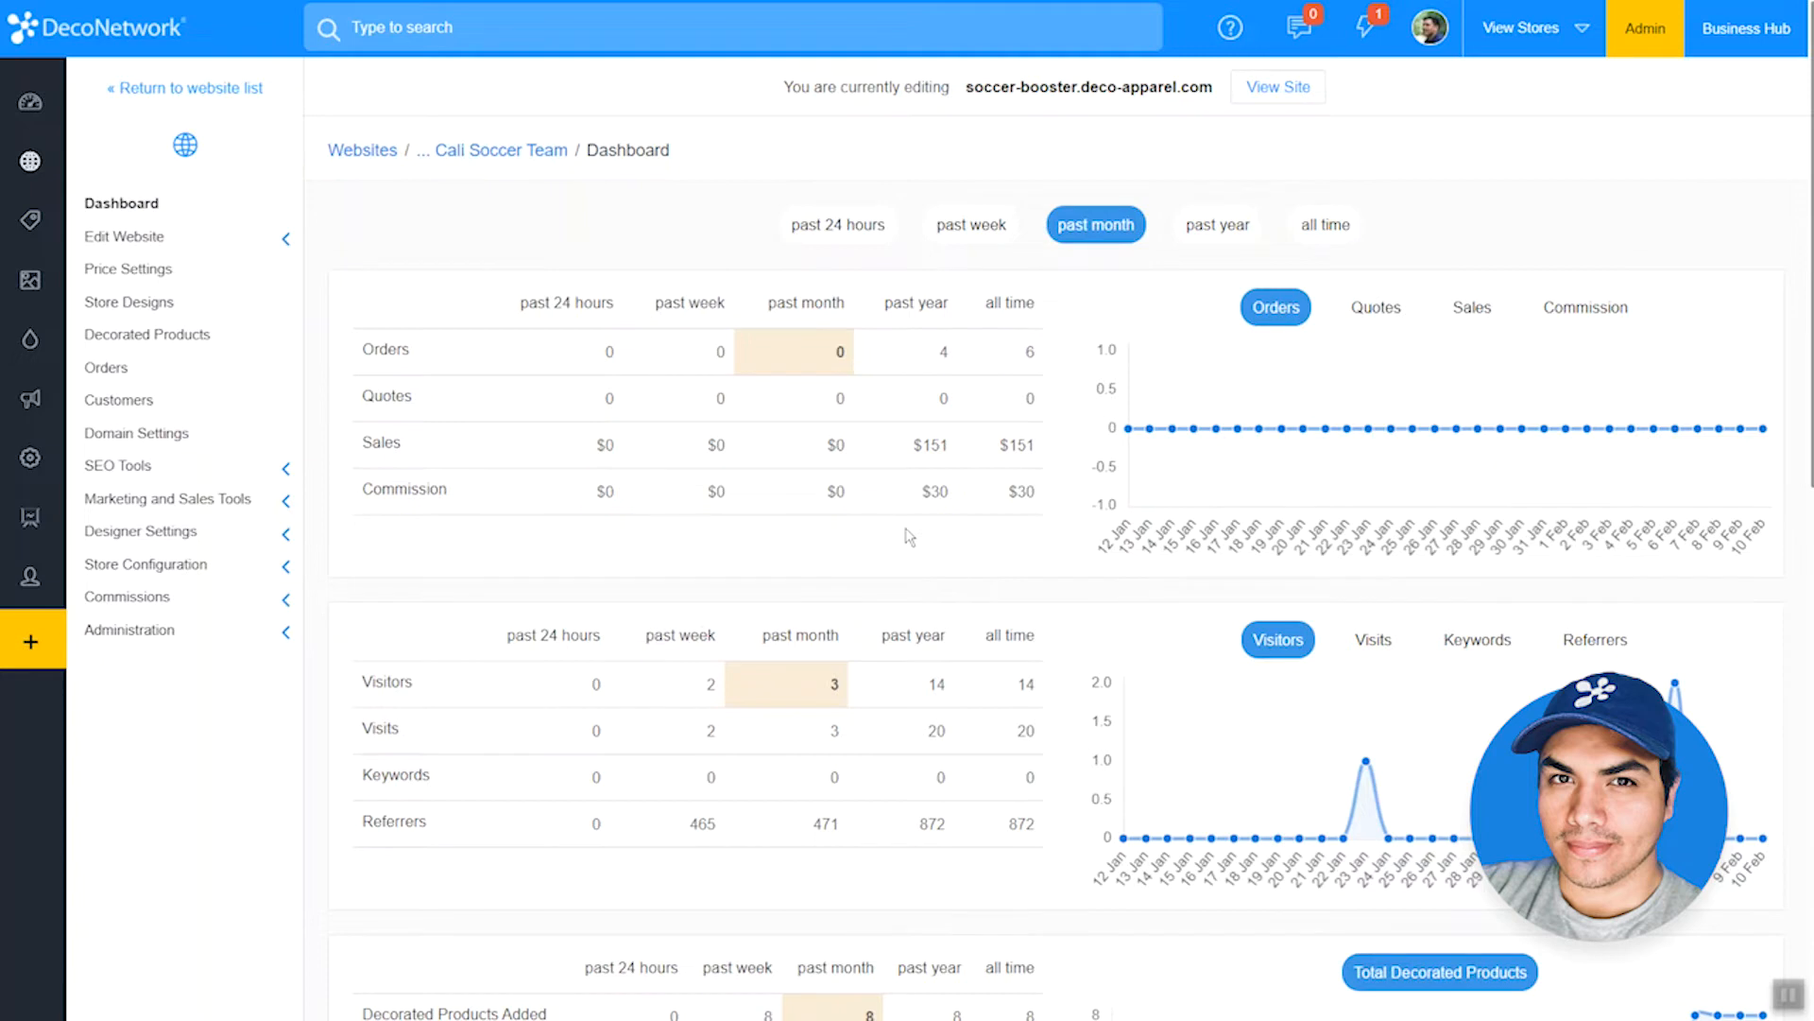
Step: Open the soccer-booster store's Close Store Options to review its open and close dates
left_click(238, 567)
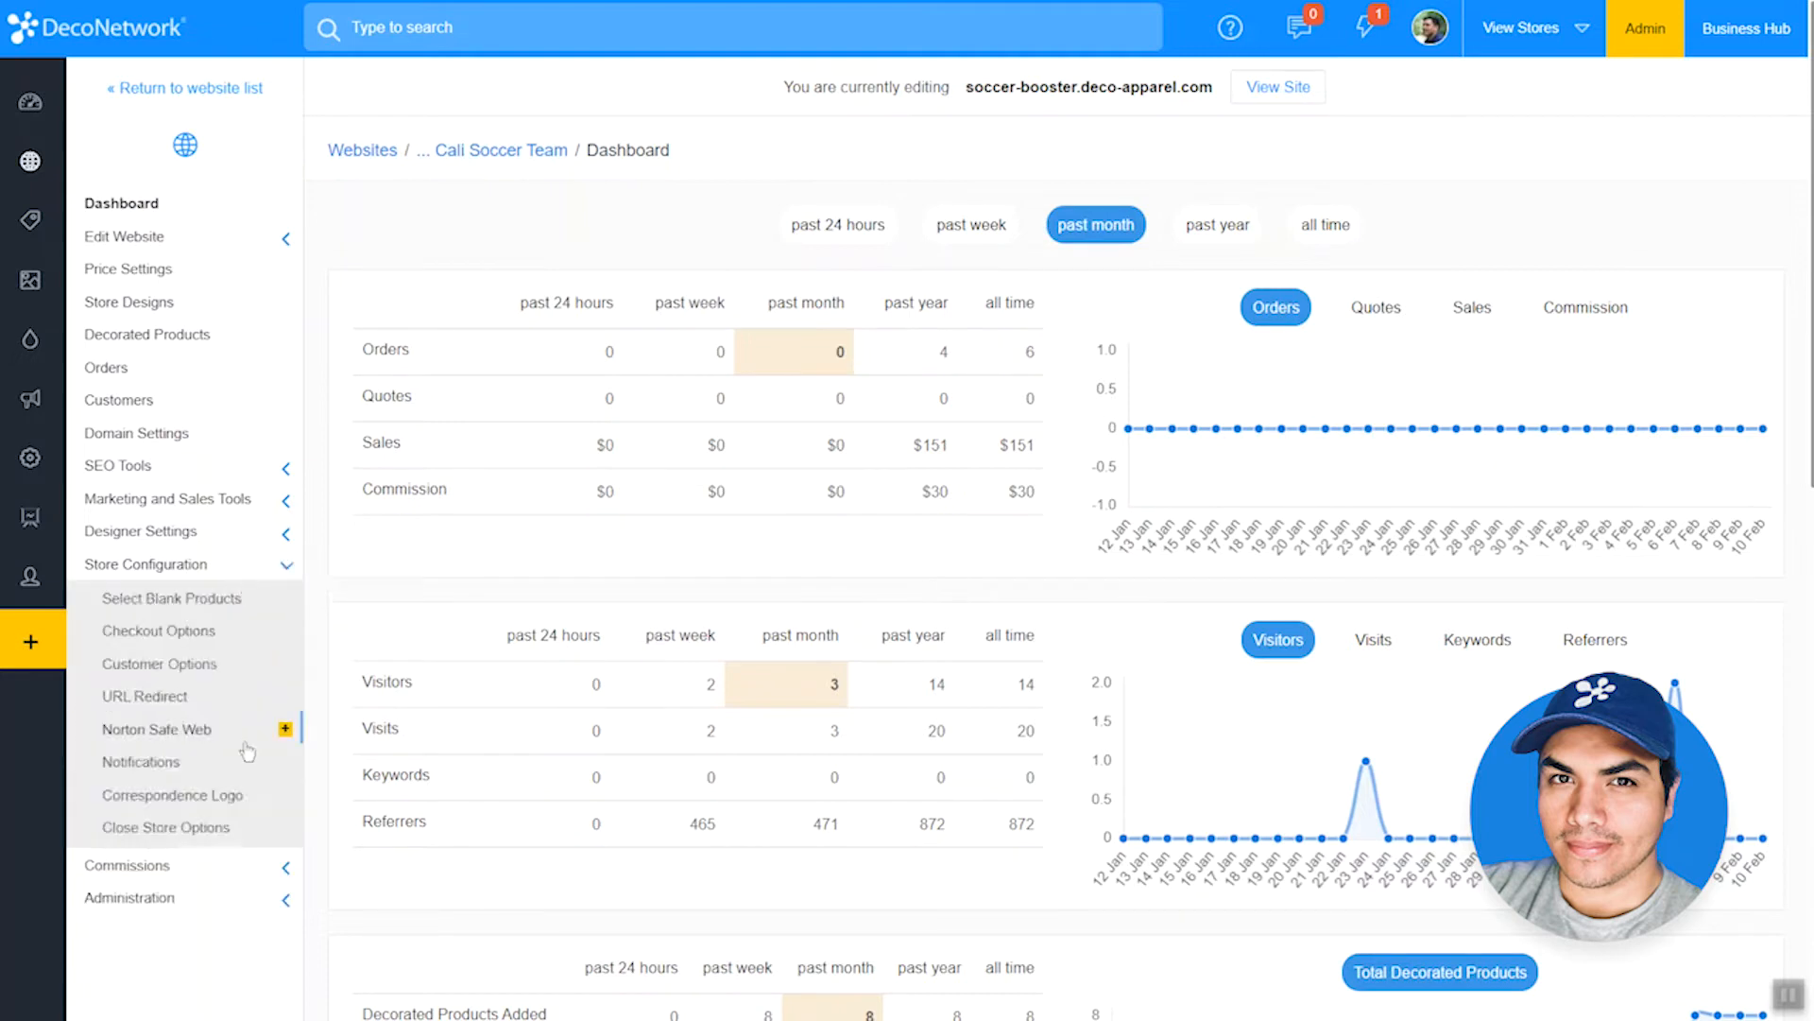
left_click(234, 832)
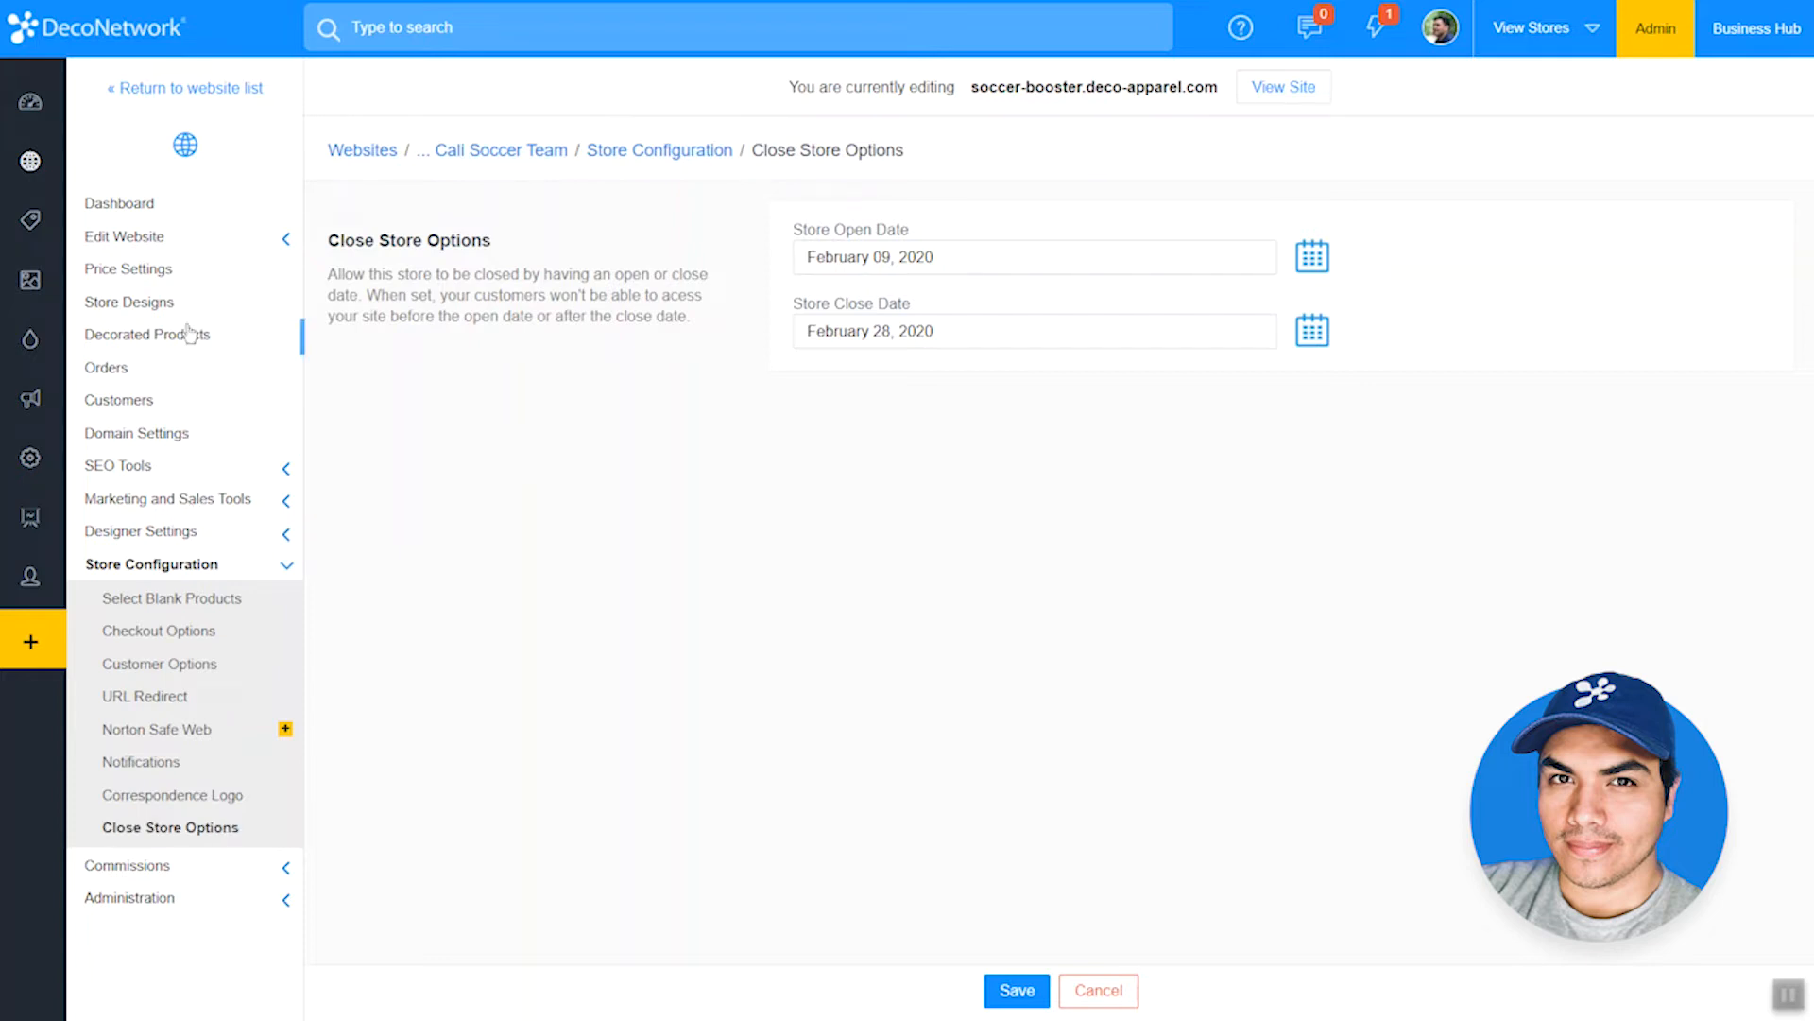
Step: Open the store's website editor and add a Countdown widget below the Browse Products button on the home page
left_click(199, 238)
left_click(198, 274)
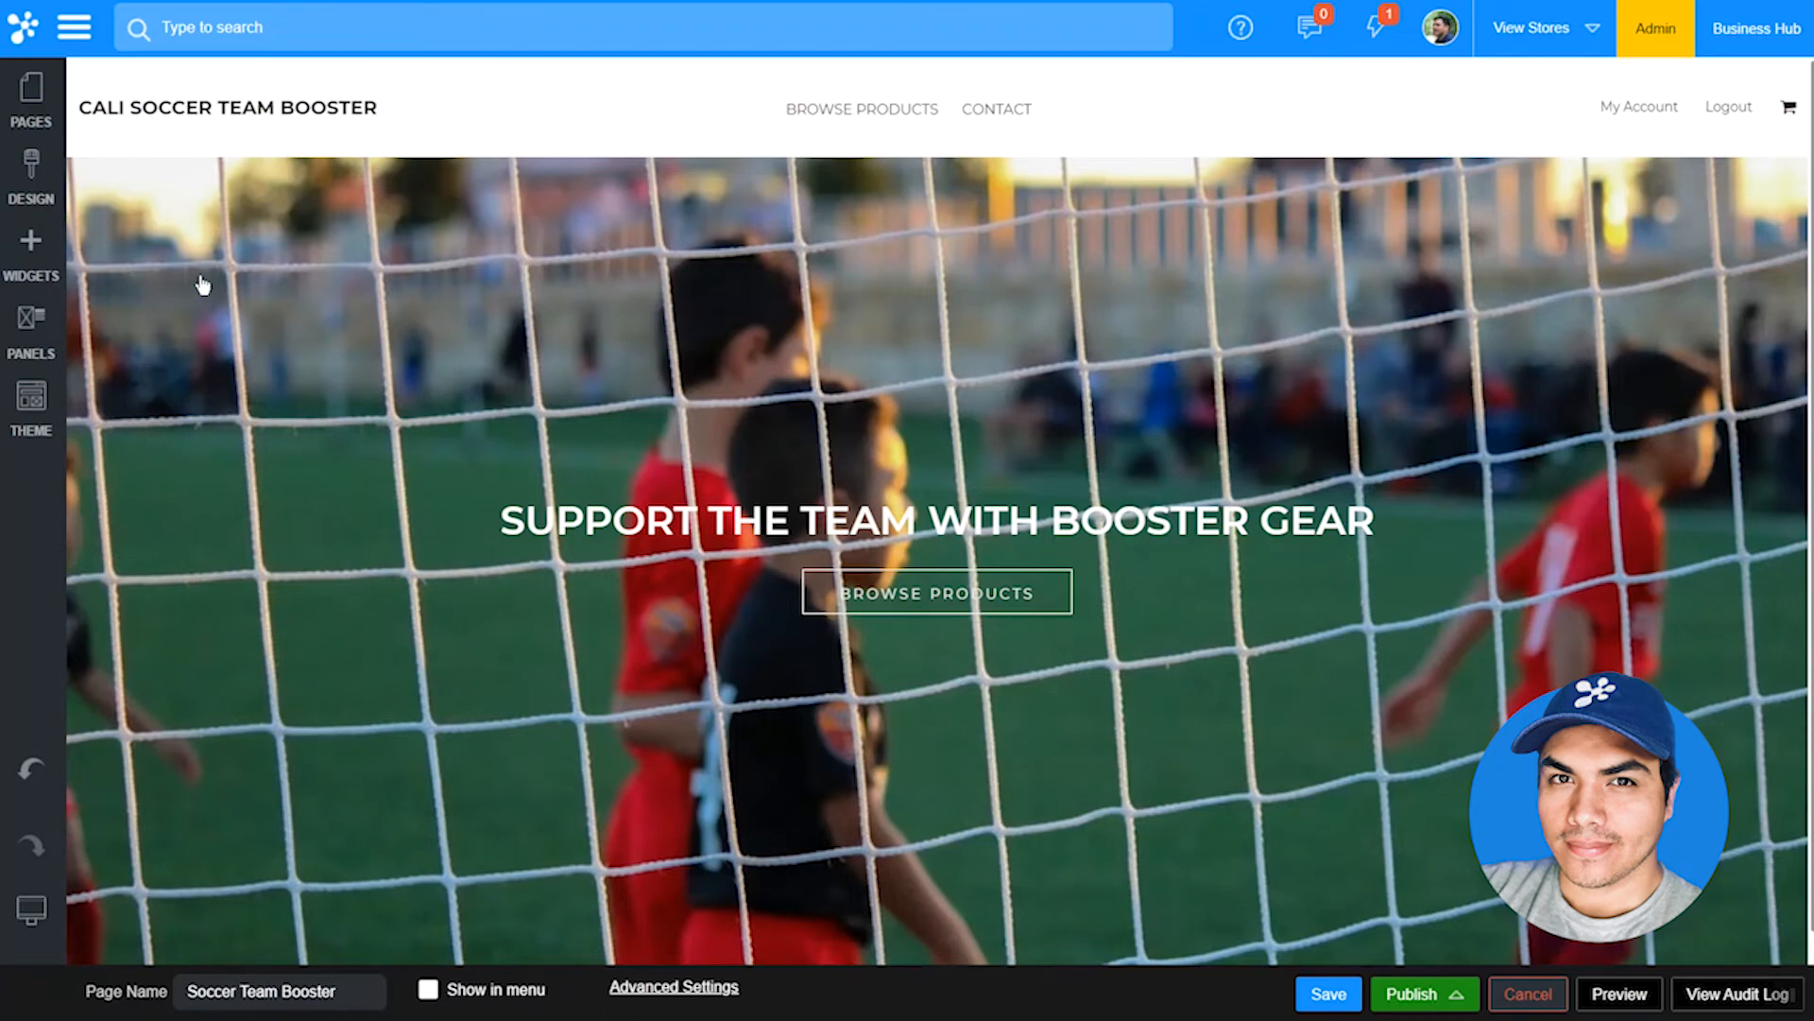
left_click(31, 248)
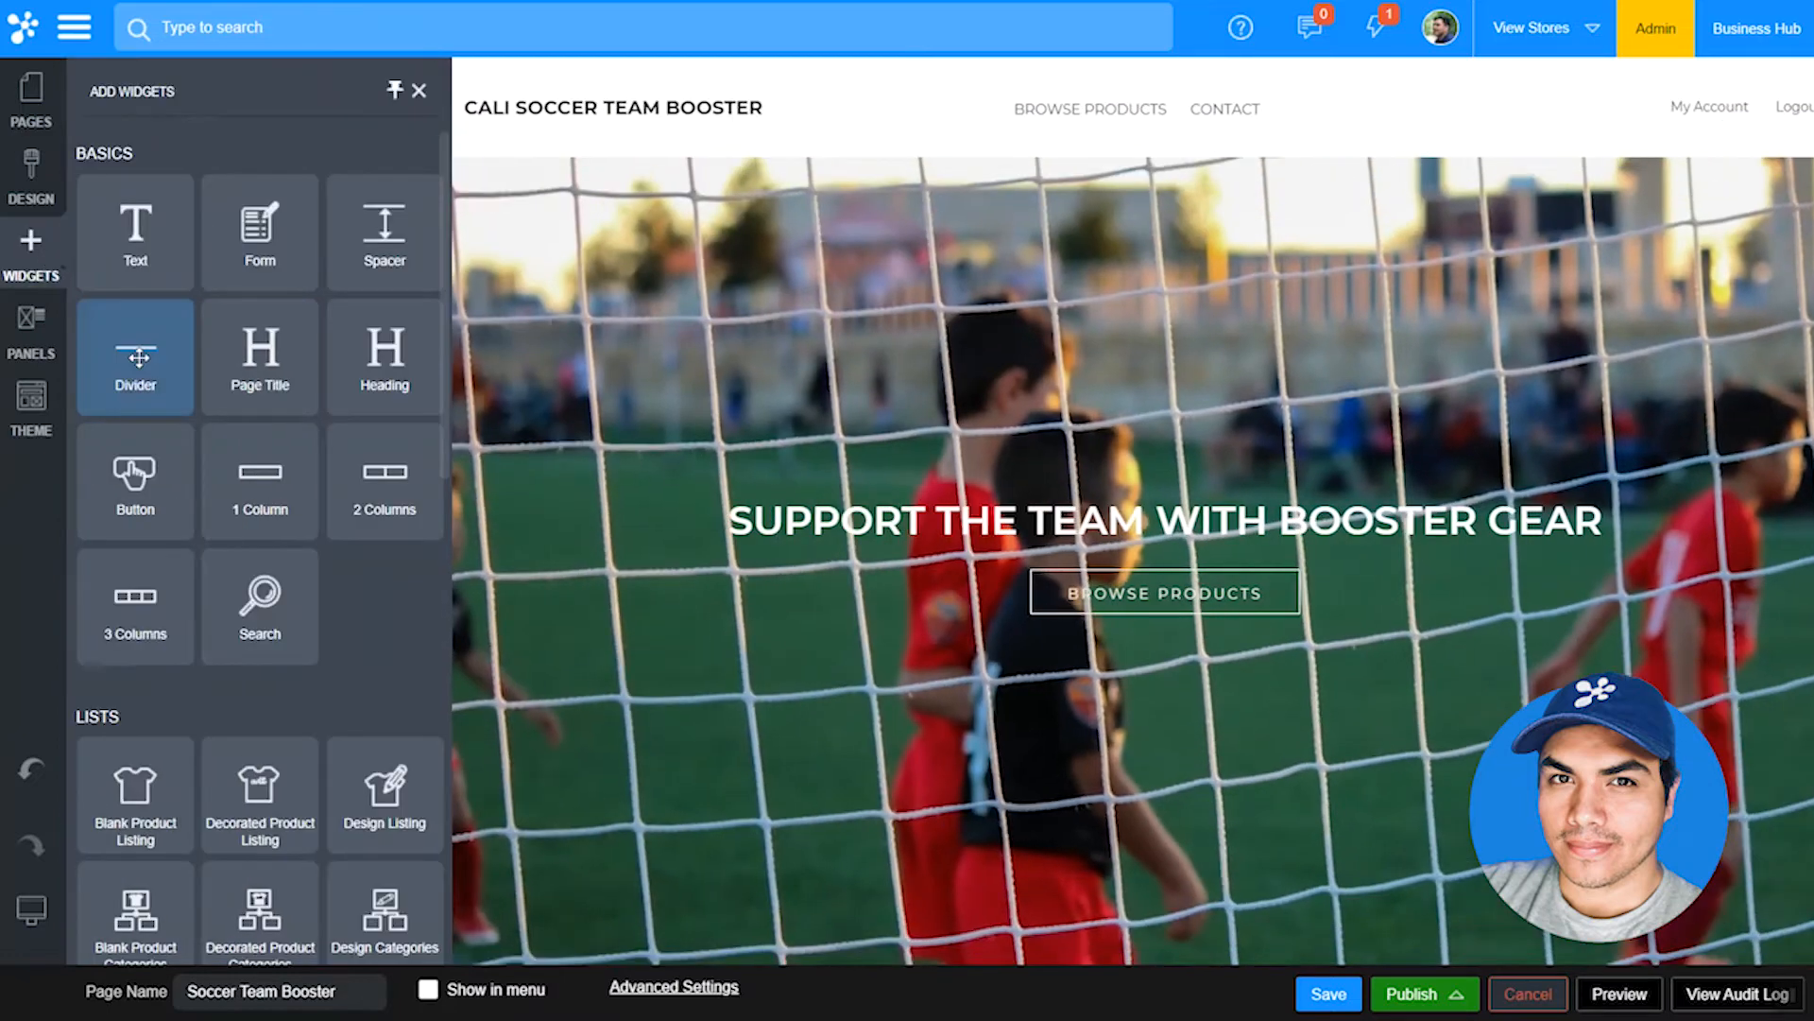
scroll(176, 449, "down", 10)
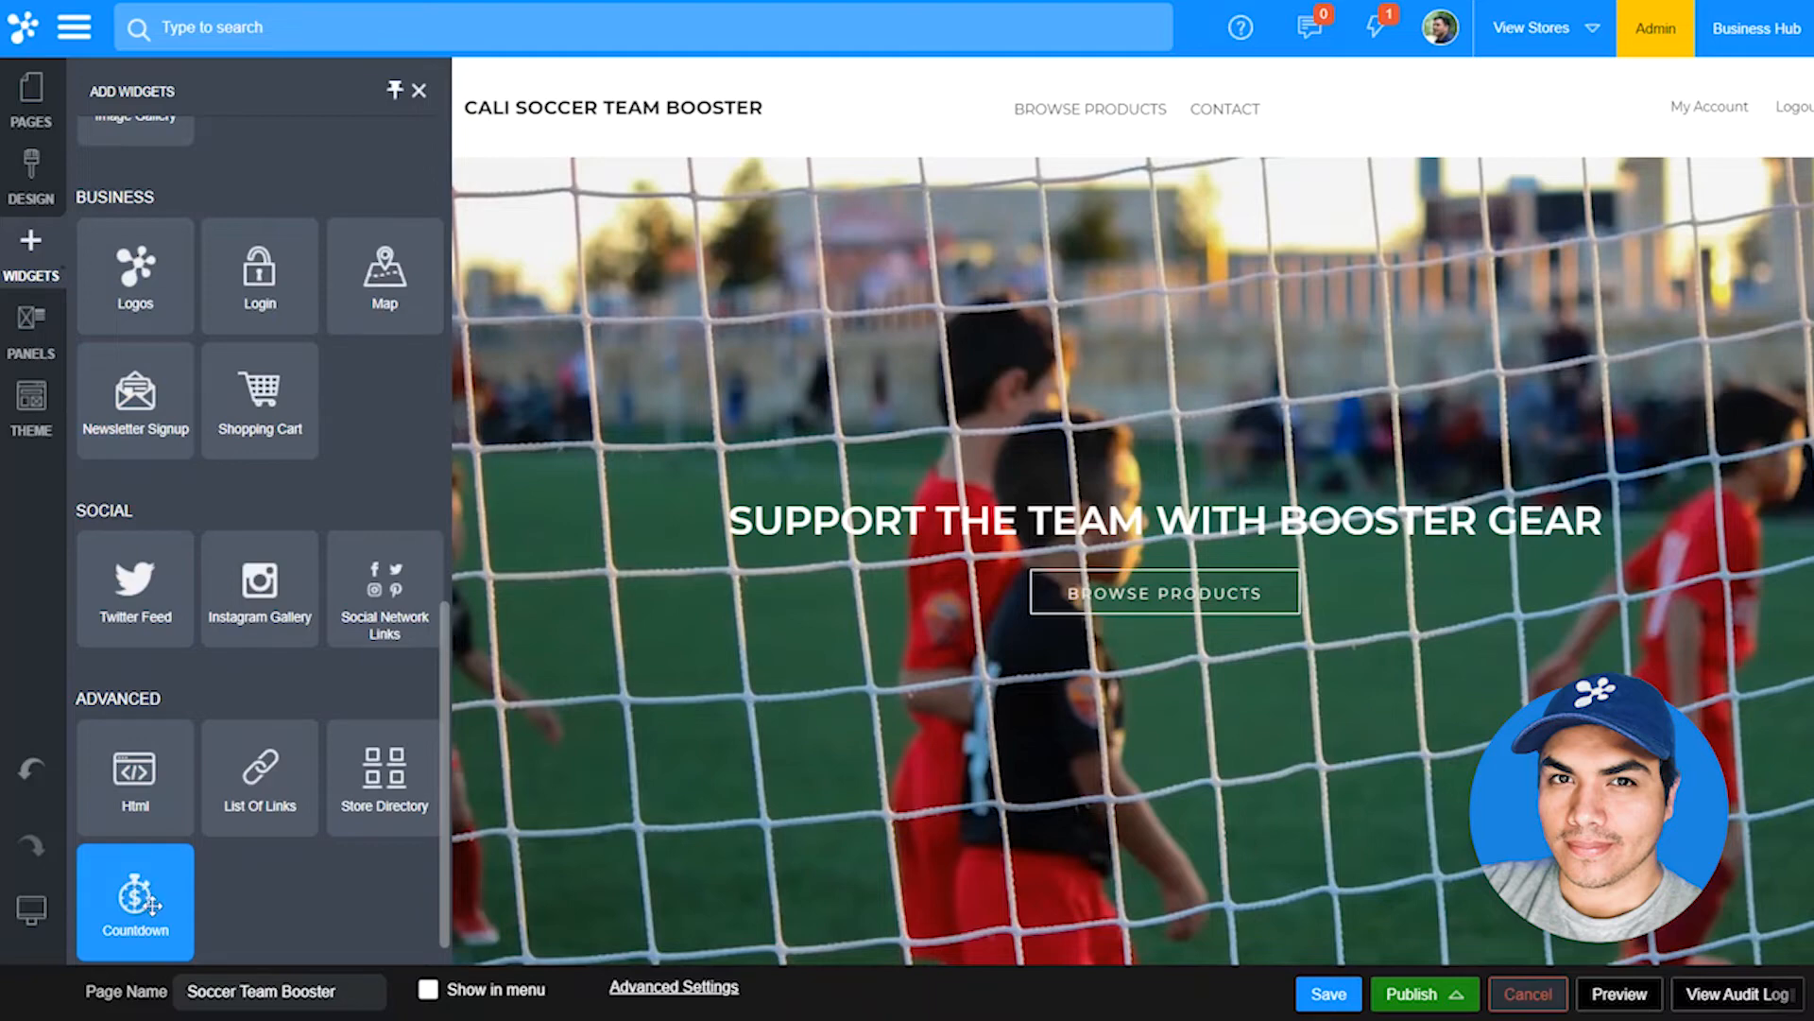
left_click_drag(151, 905, 855, 622)
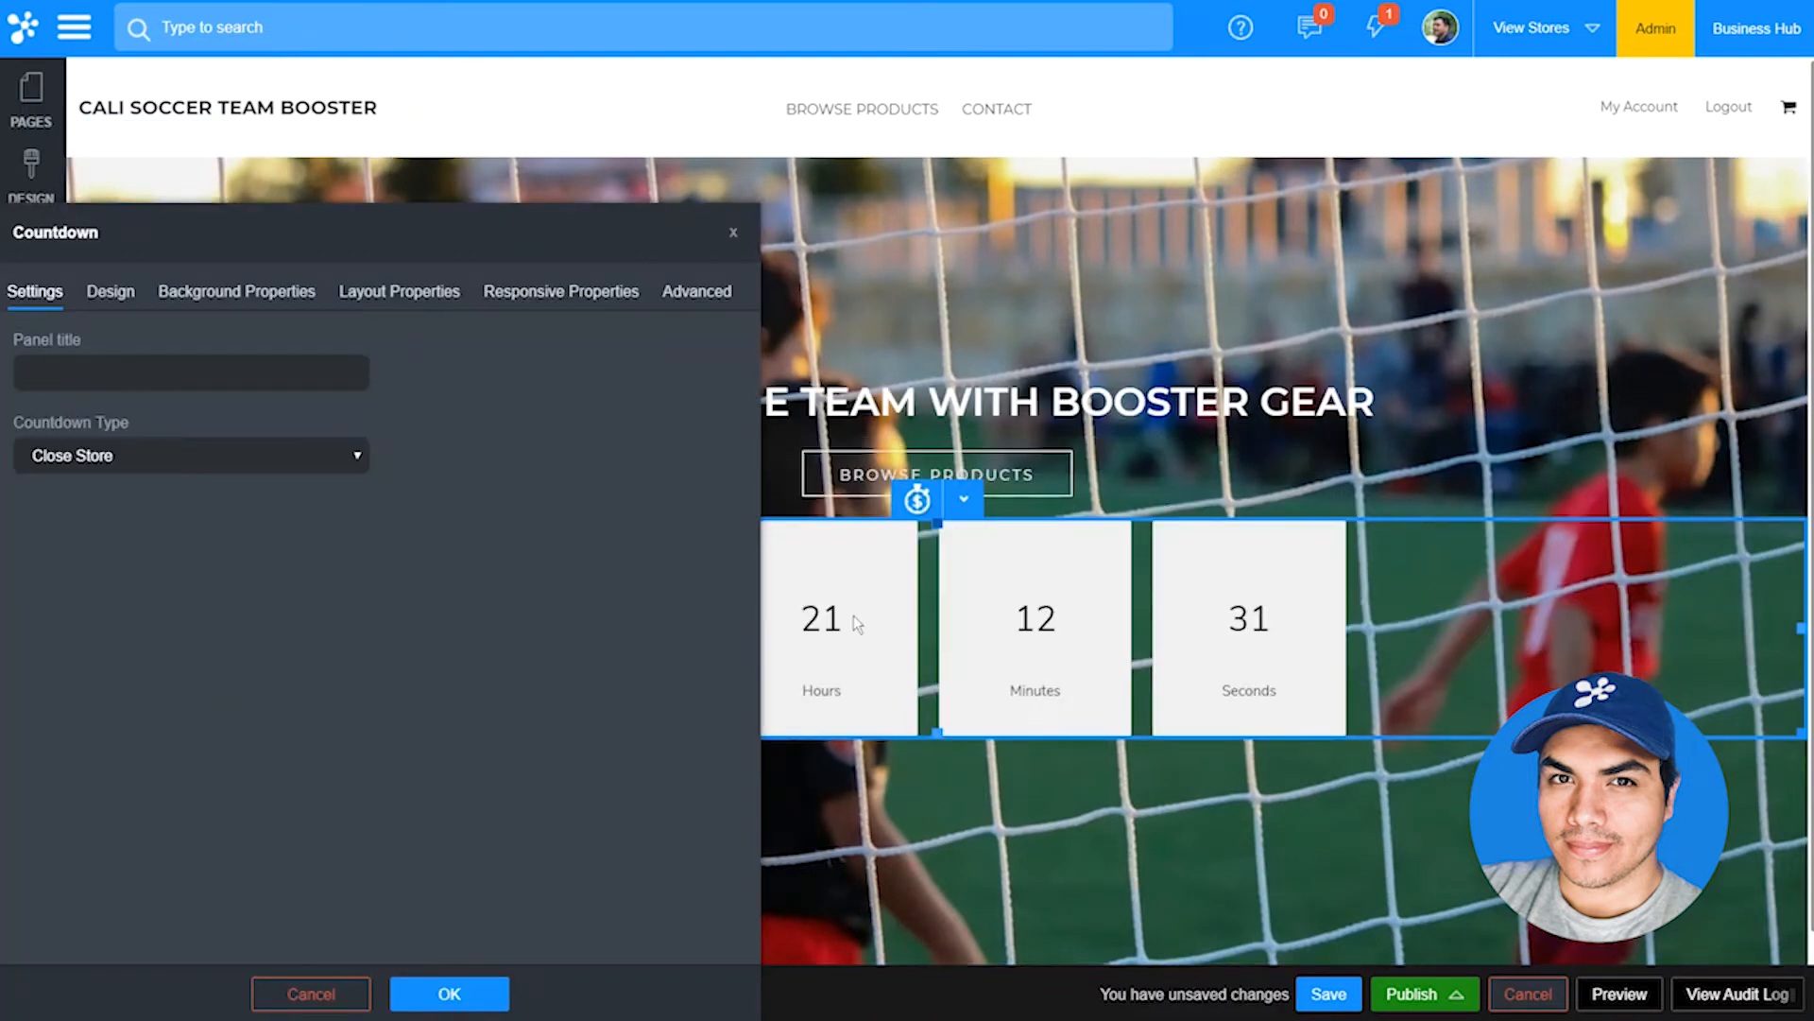
Step: Try the Custom countdown type on the widget and switch it back to Close Store
left_click(260, 456)
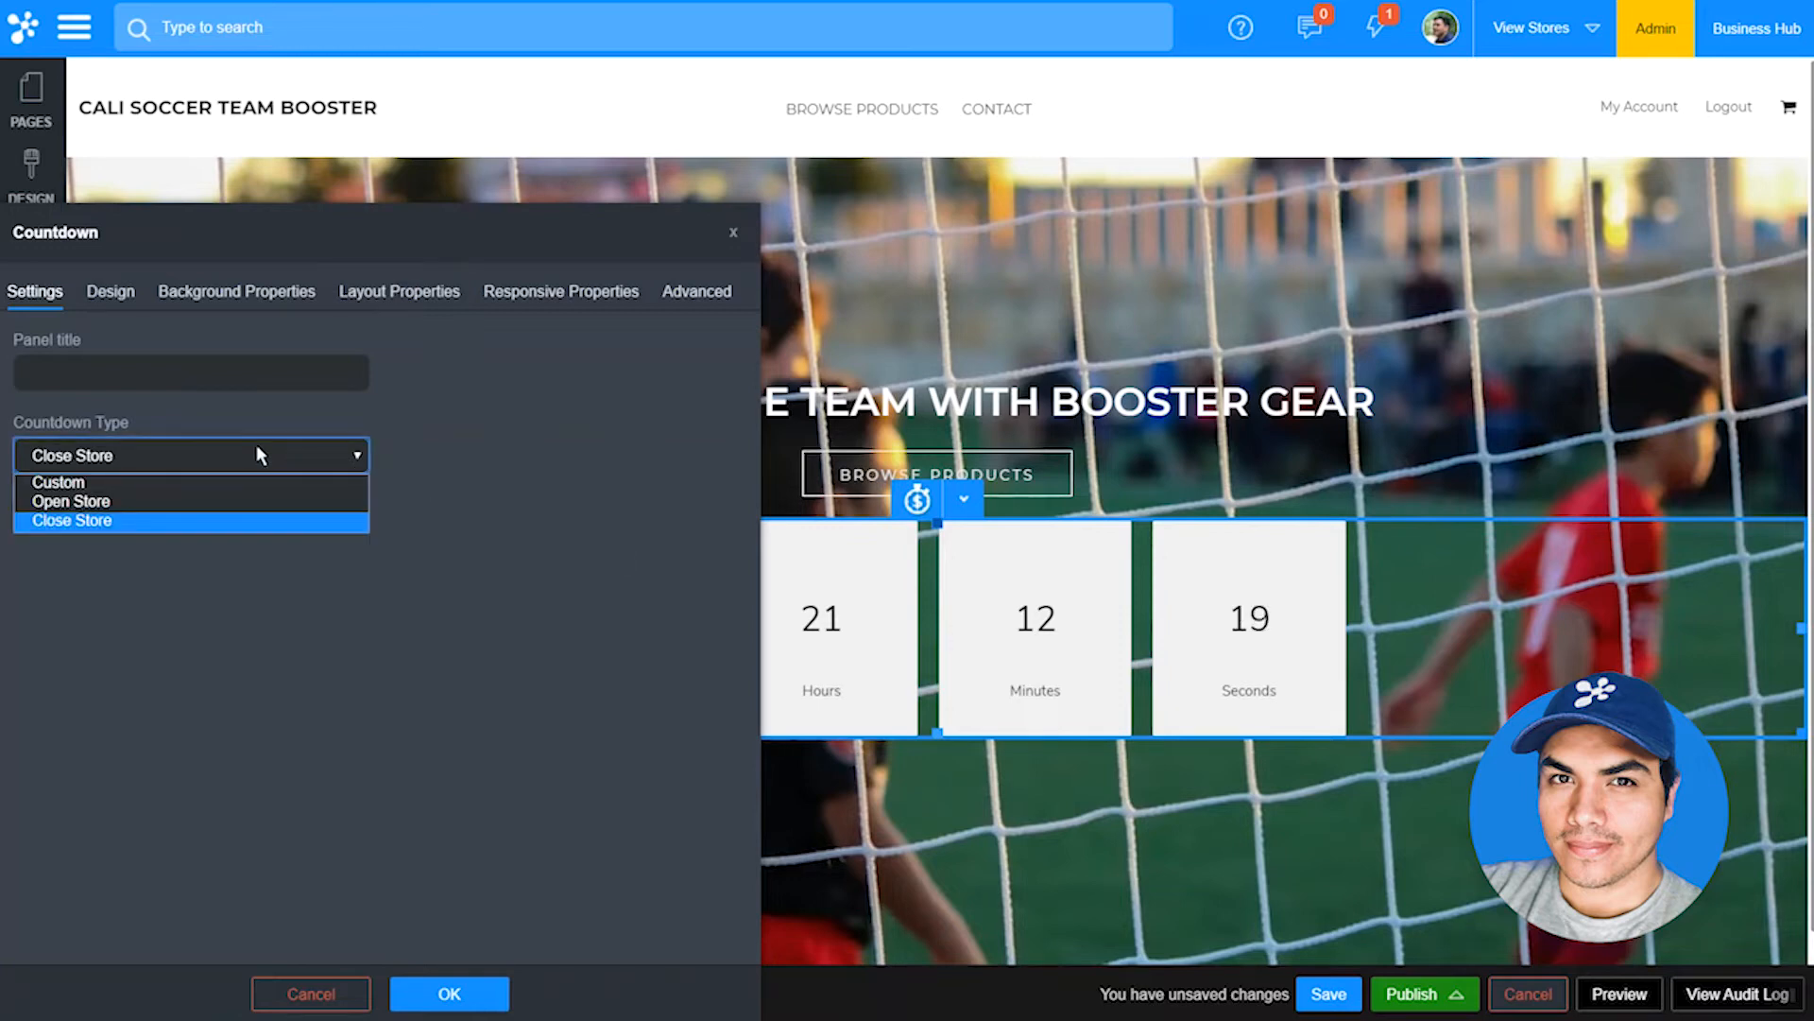
left_click(255, 478)
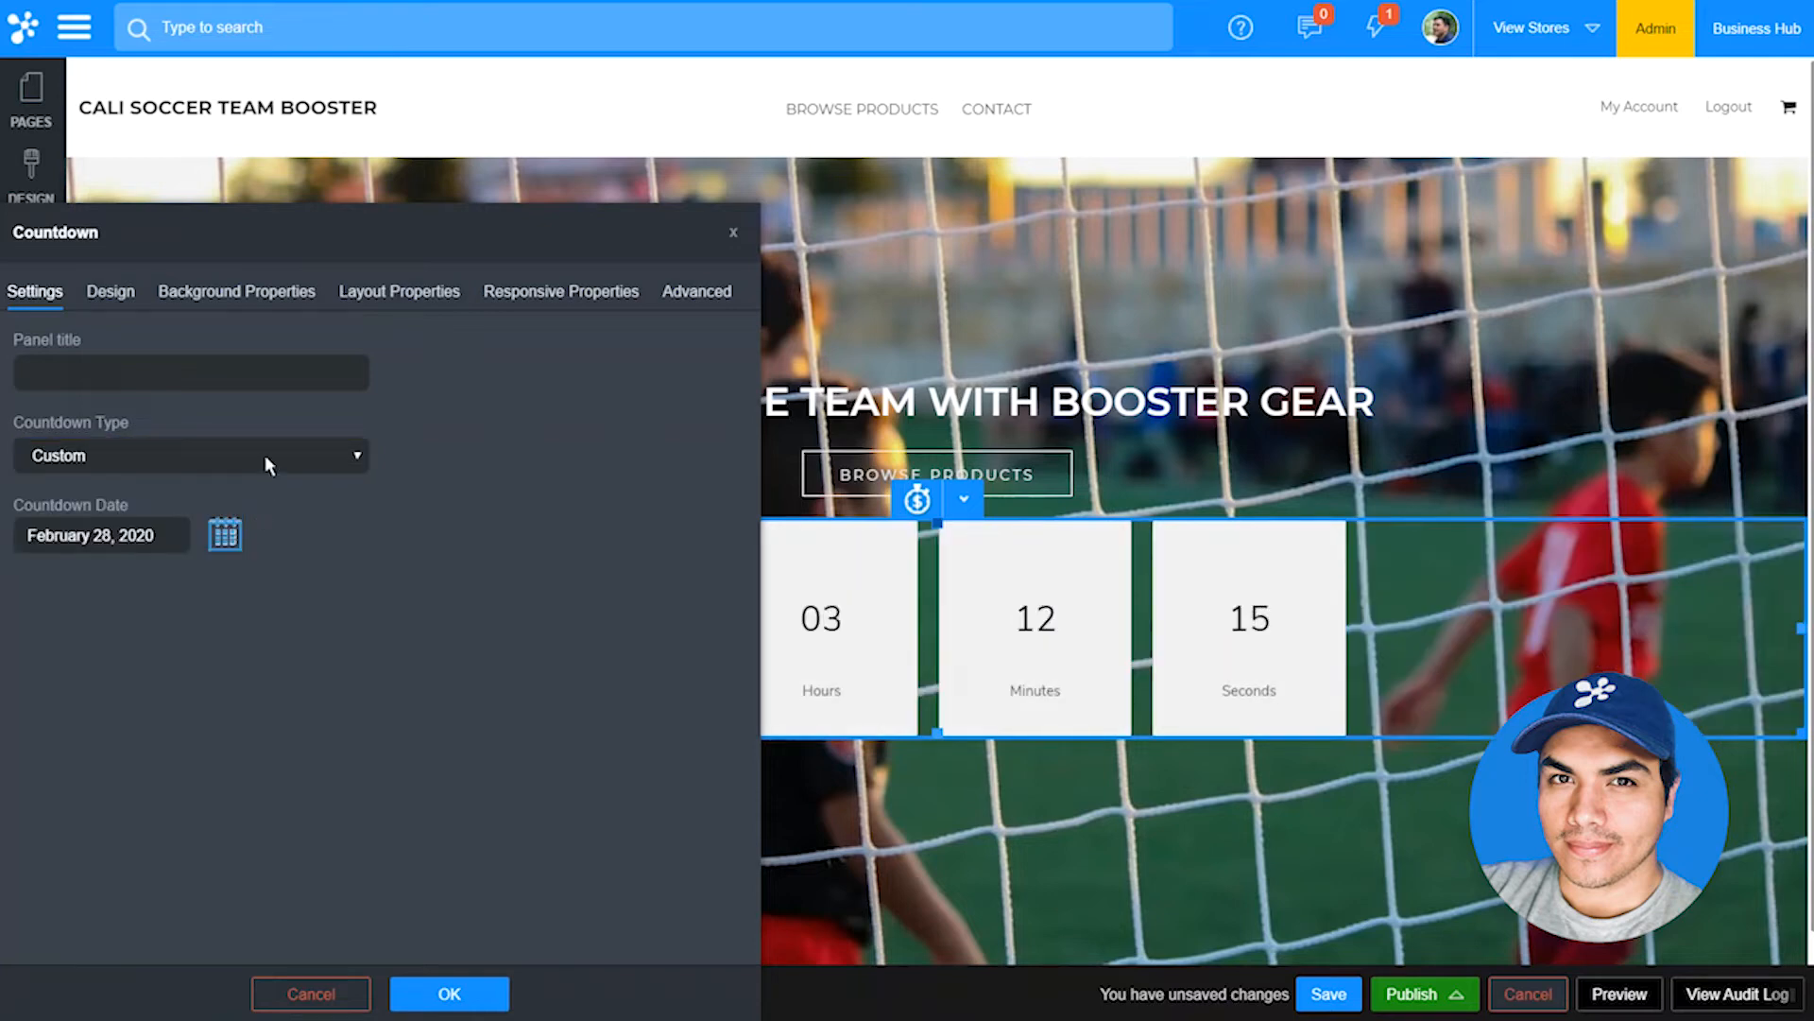
left_click(265, 455)
left_click(264, 512)
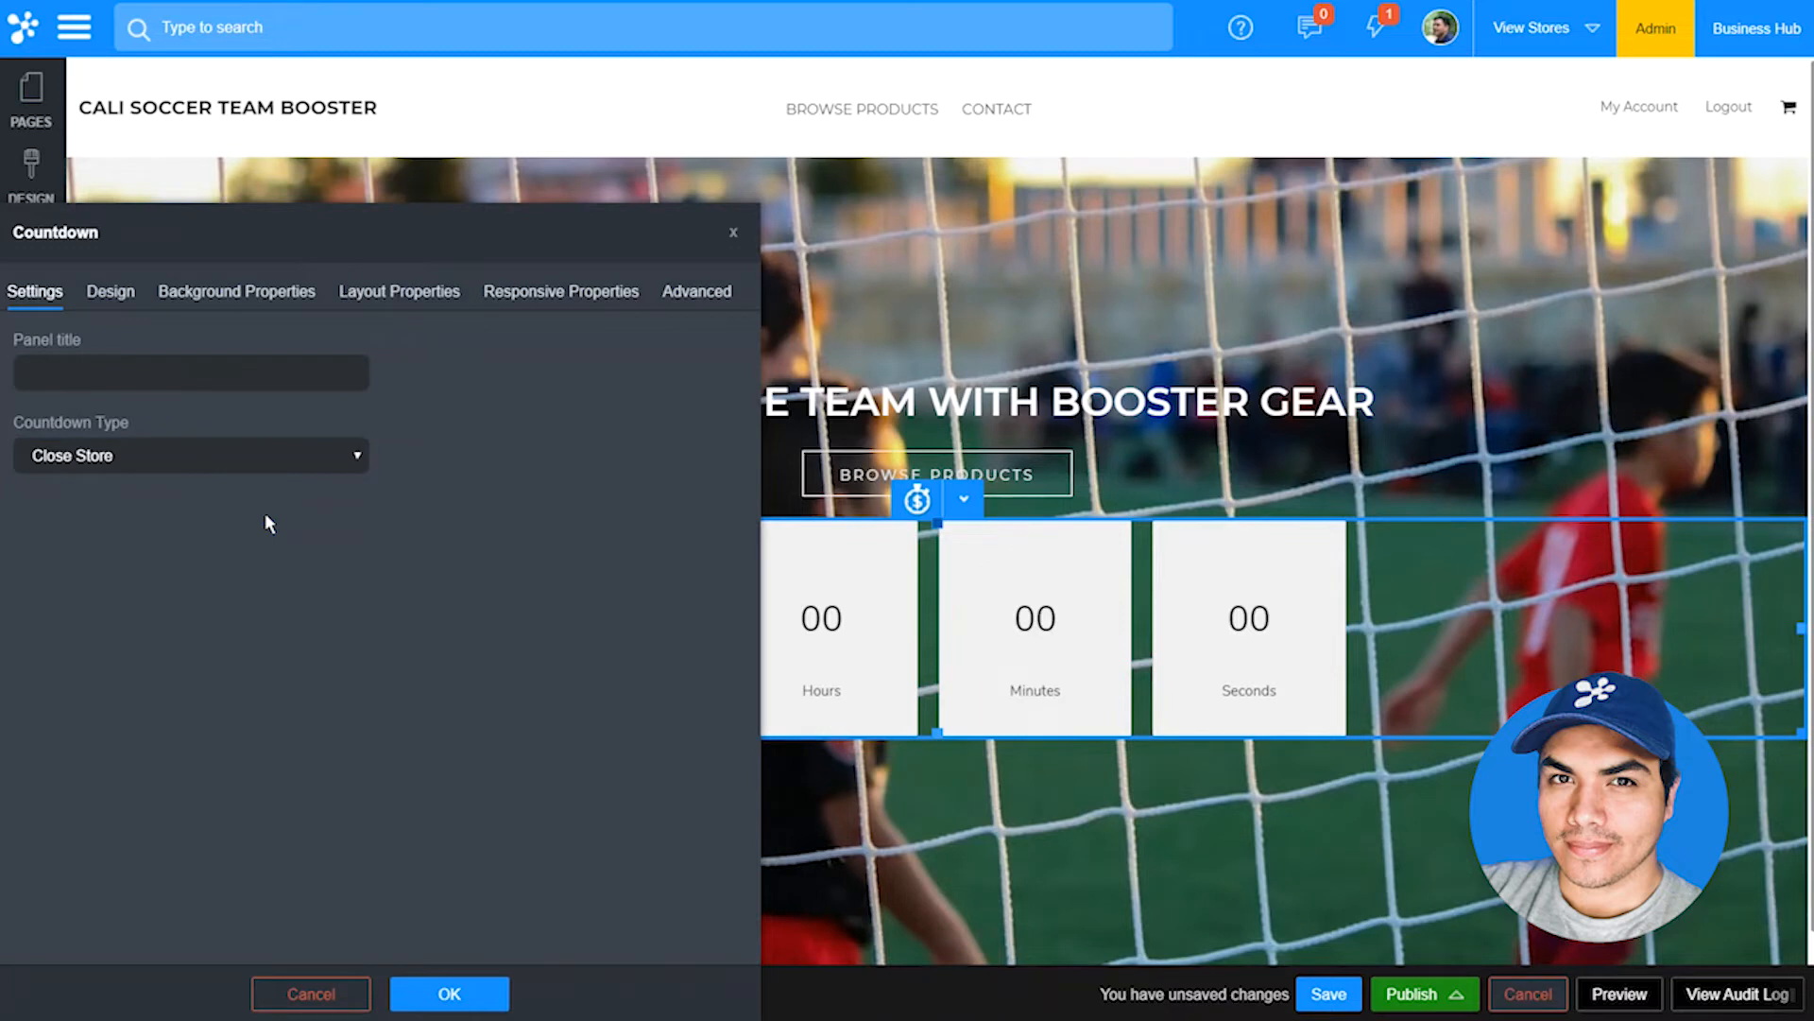
Step: Set the countdown's layout to Flip, apply it and save the page
left_click(132, 295)
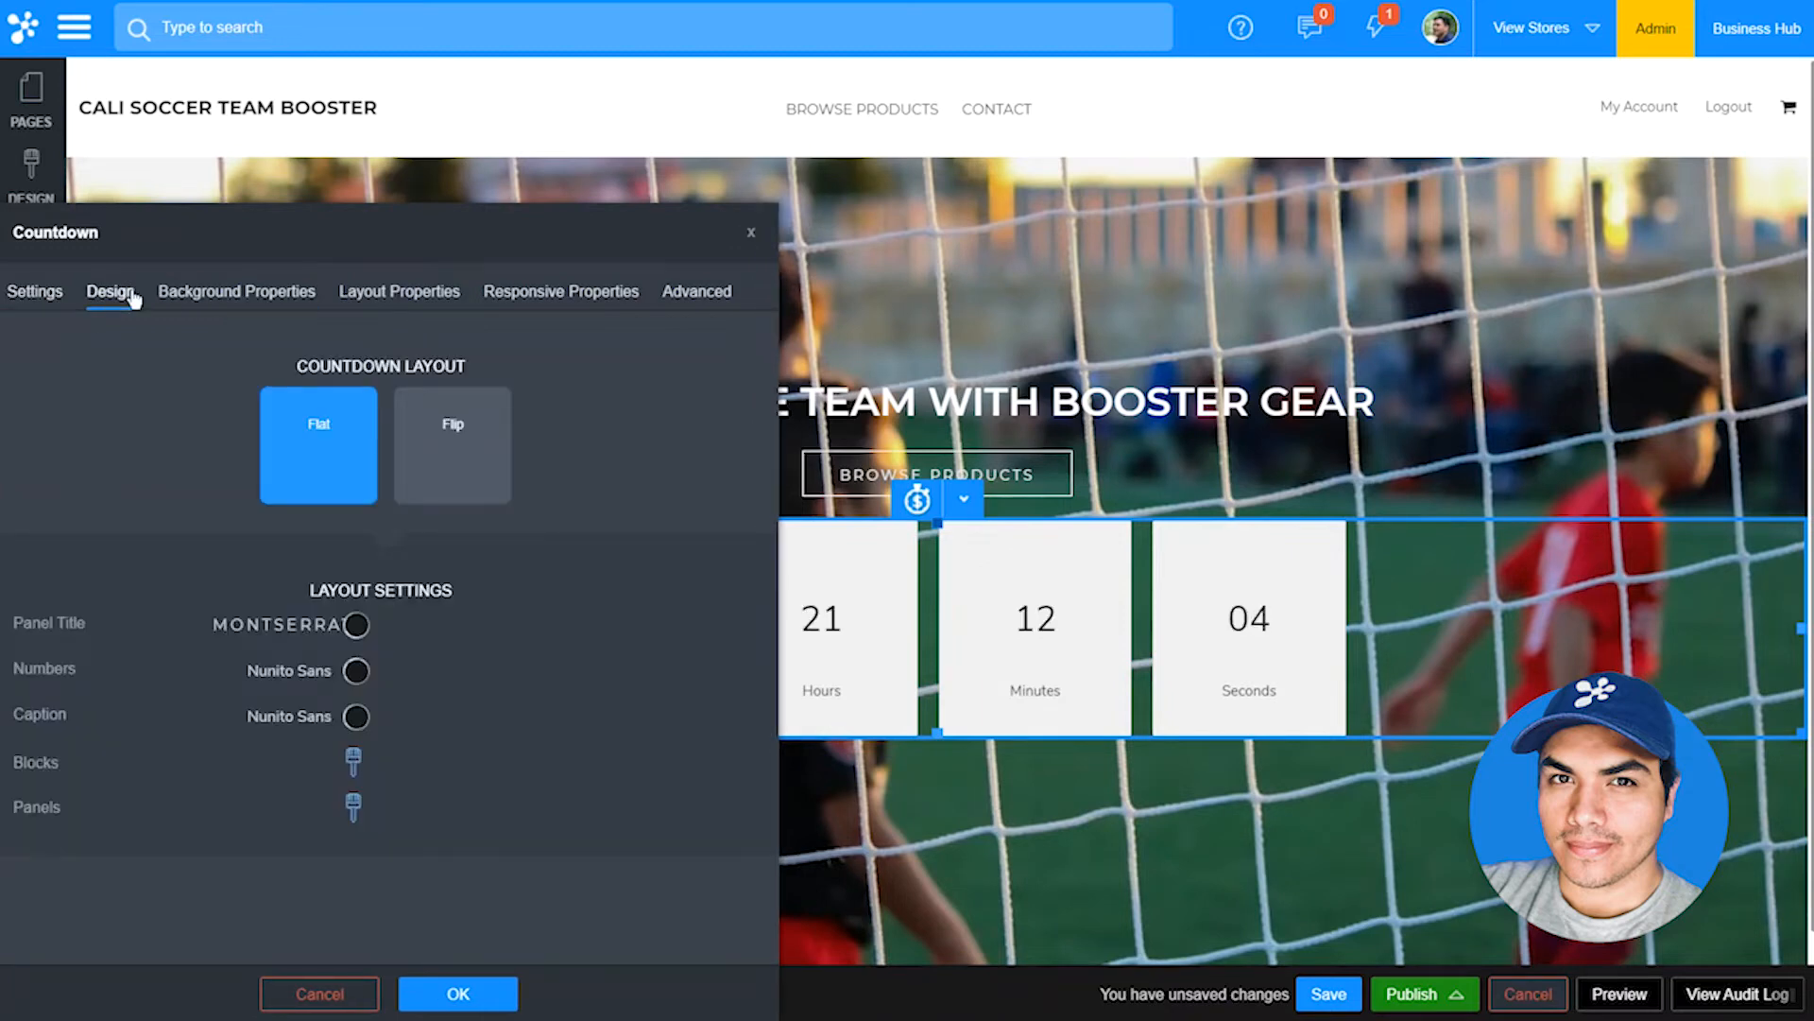
left_click(427, 419)
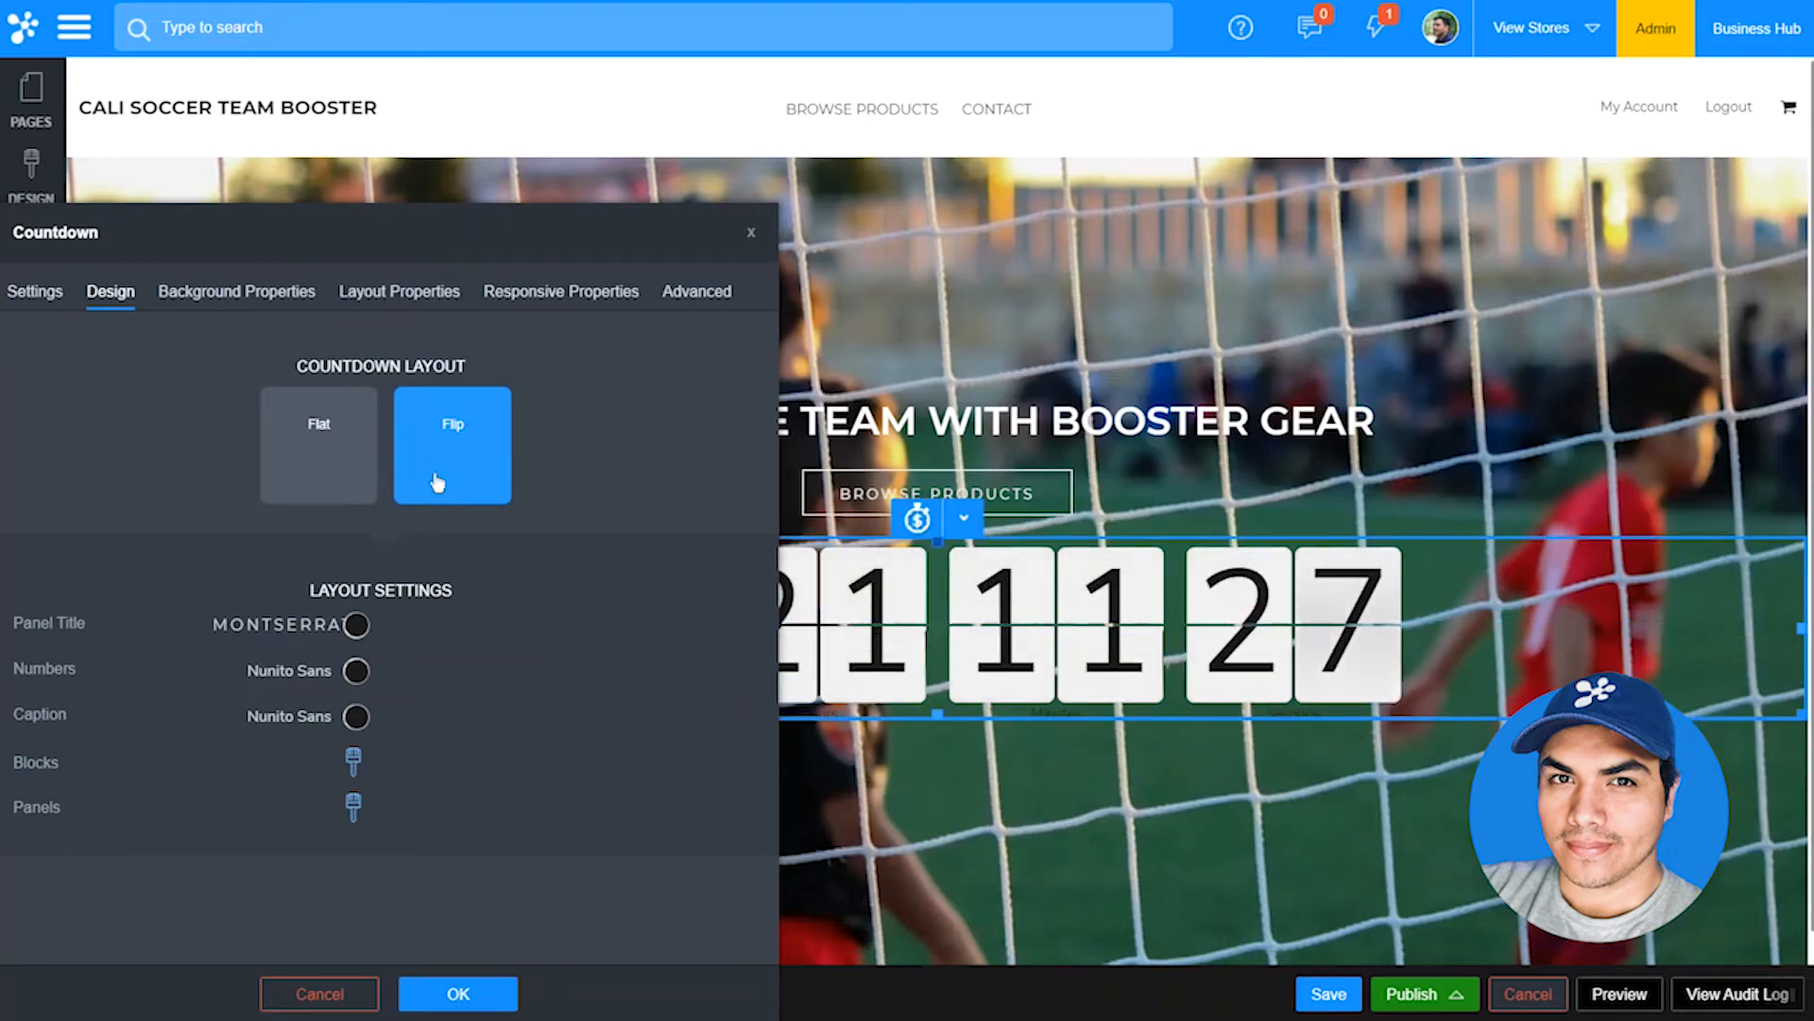
left_click(504, 987)
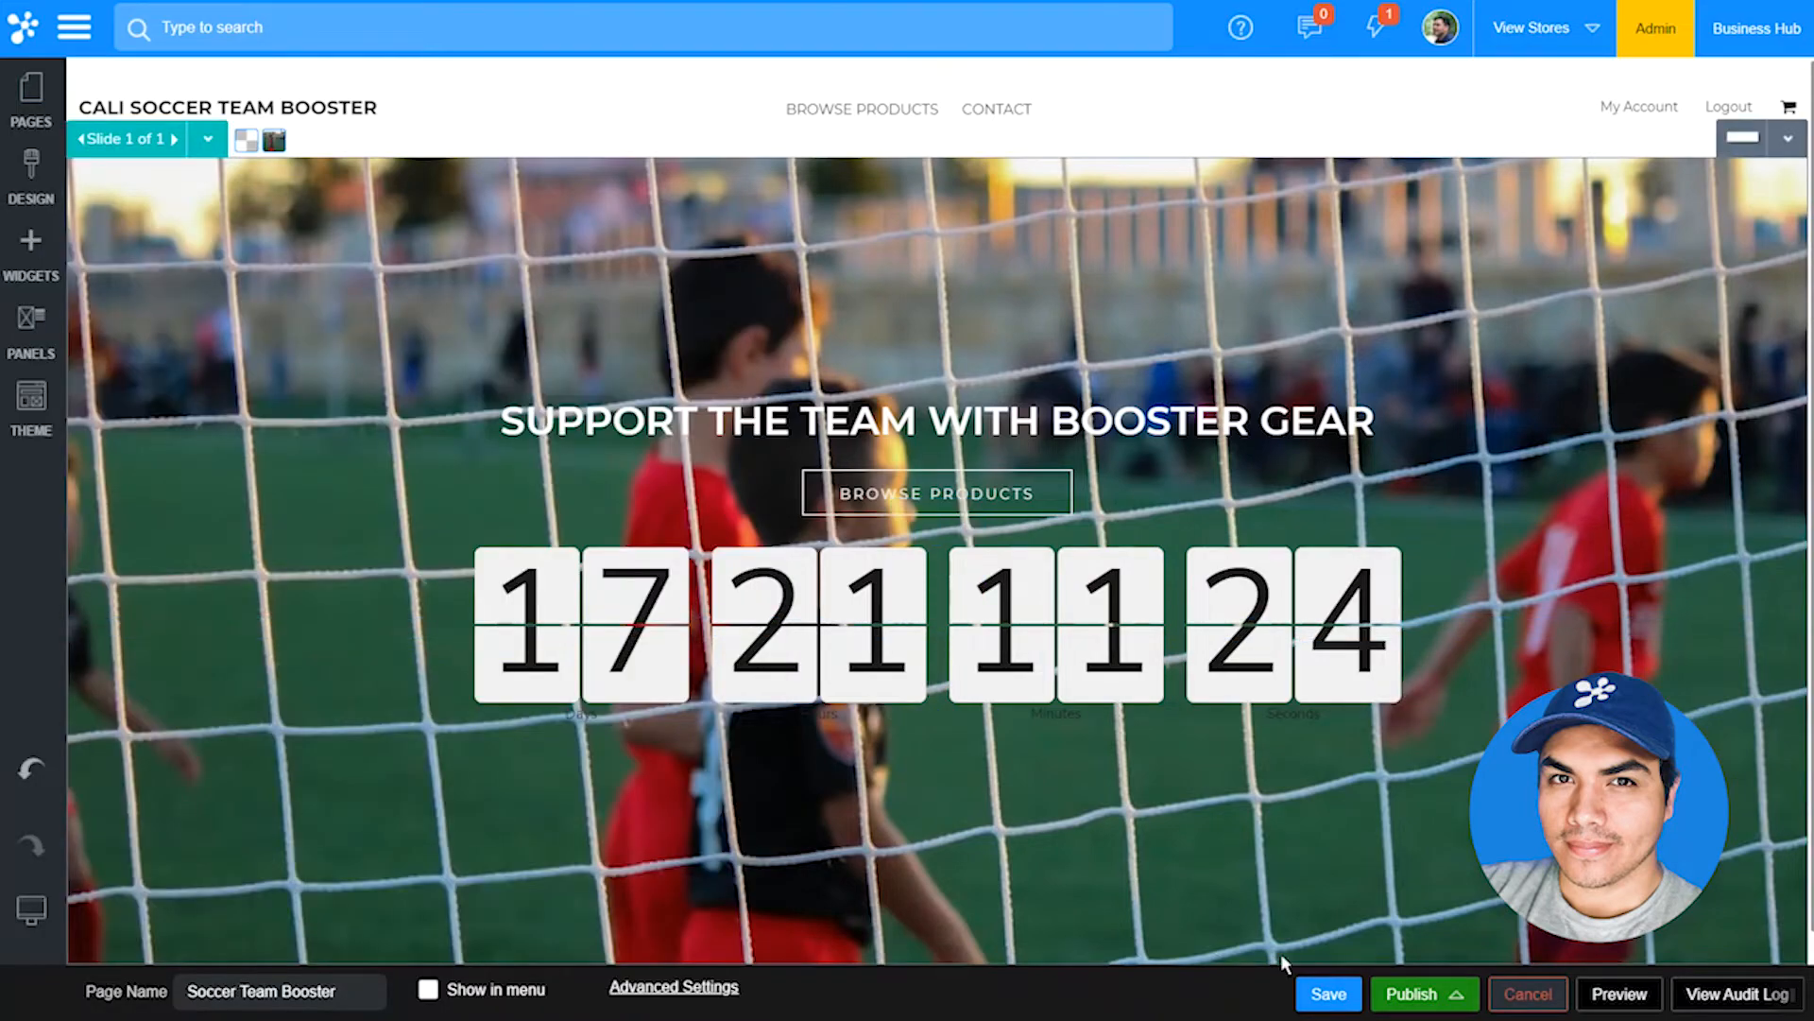
left_click(1334, 994)
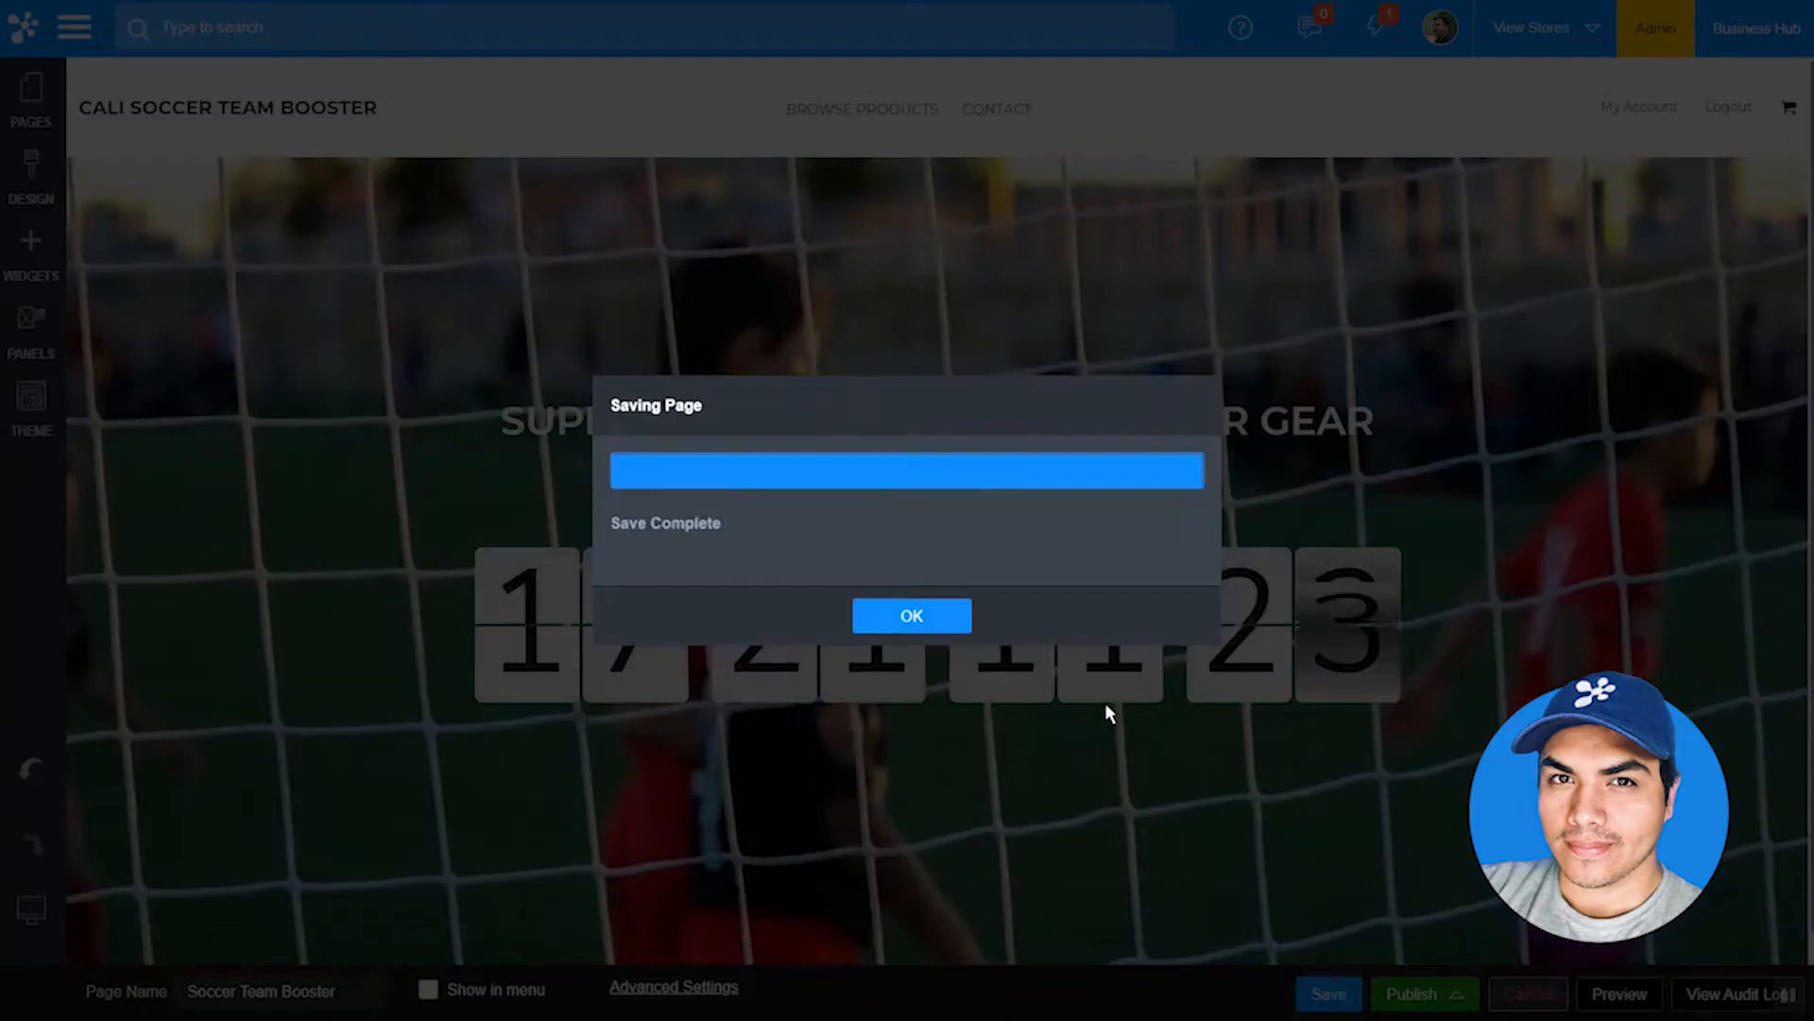
left_click(907, 619)
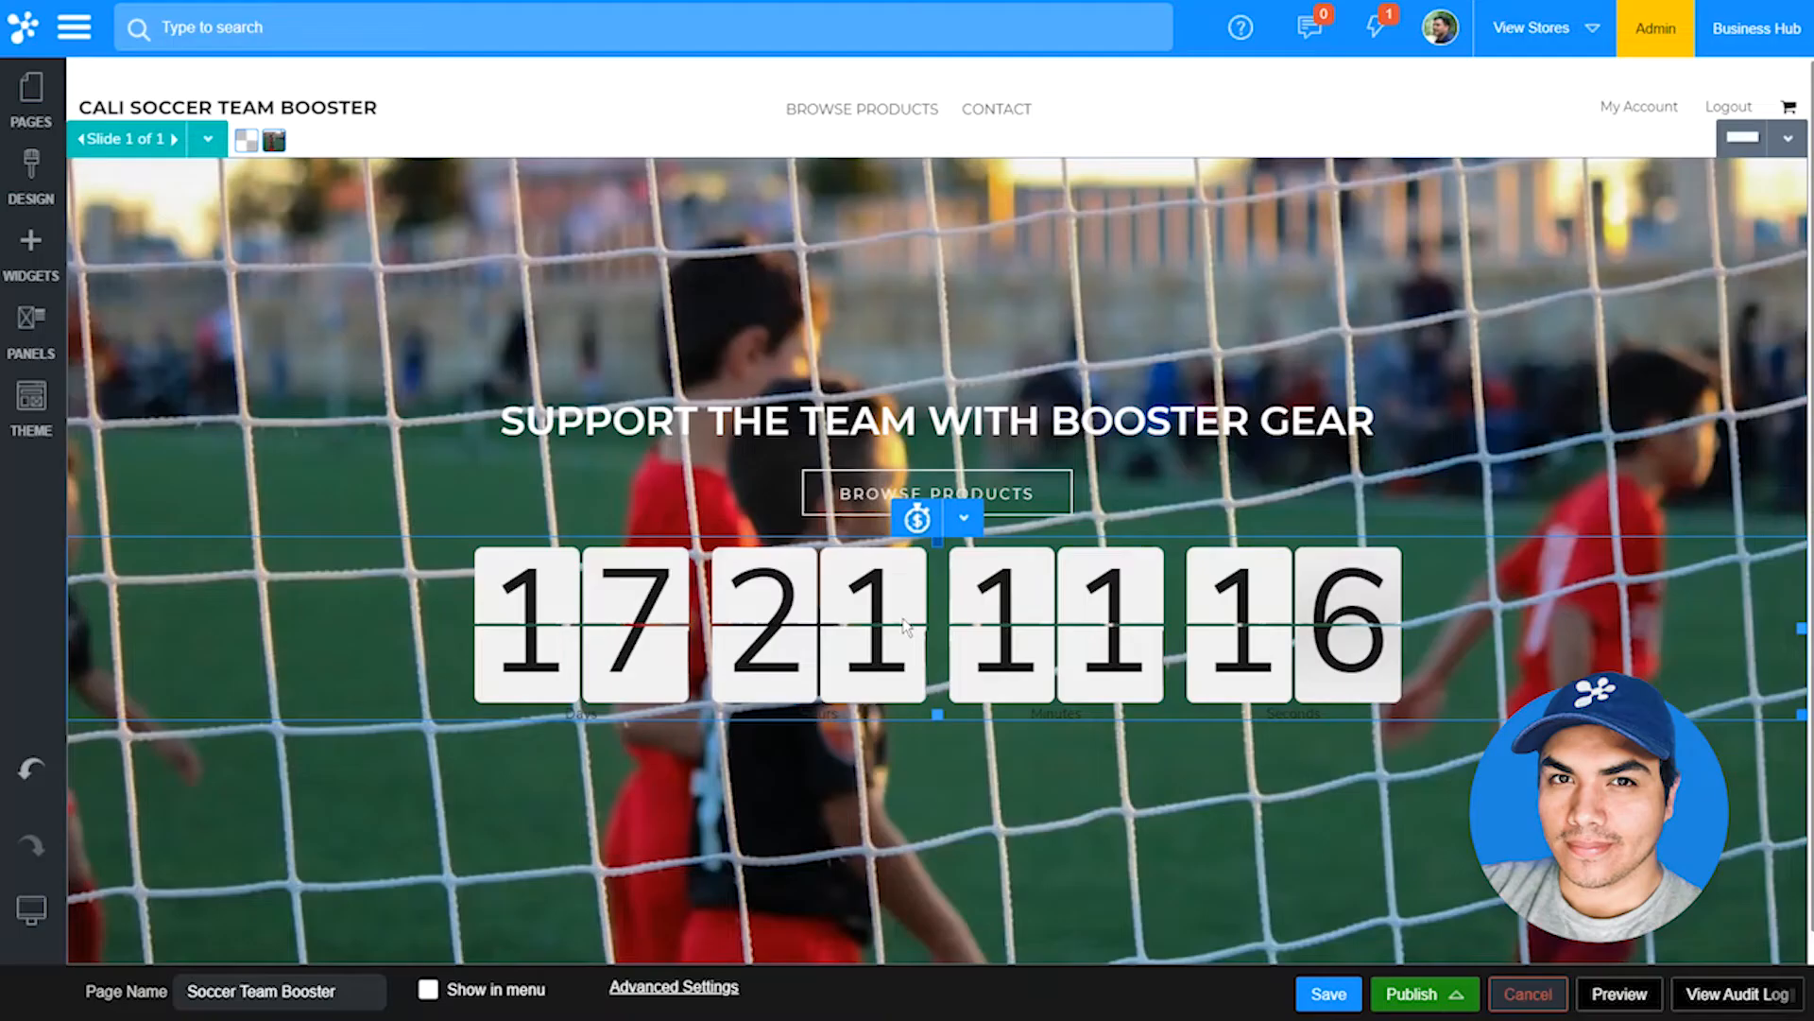
Step: Examine the store's page list and the system pages grouped under Others
left_click(44, 125)
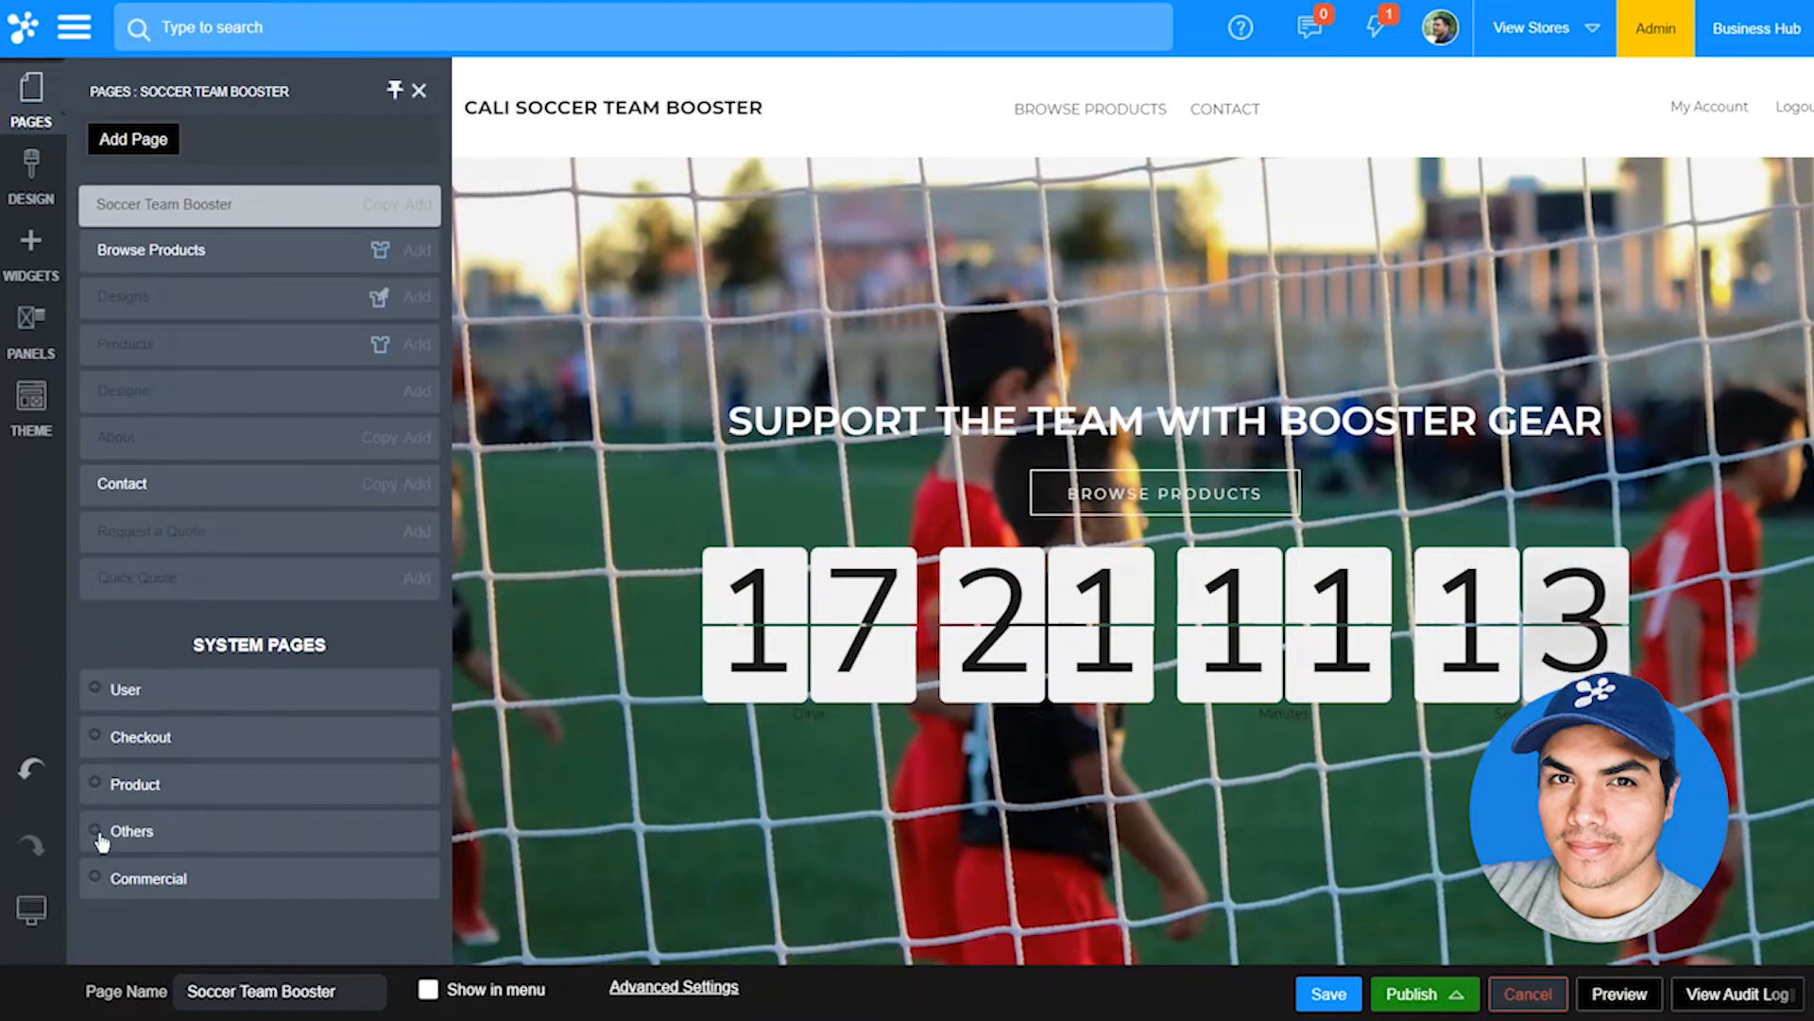
left_click(102, 836)
scroll(187, 815, "down", 1)
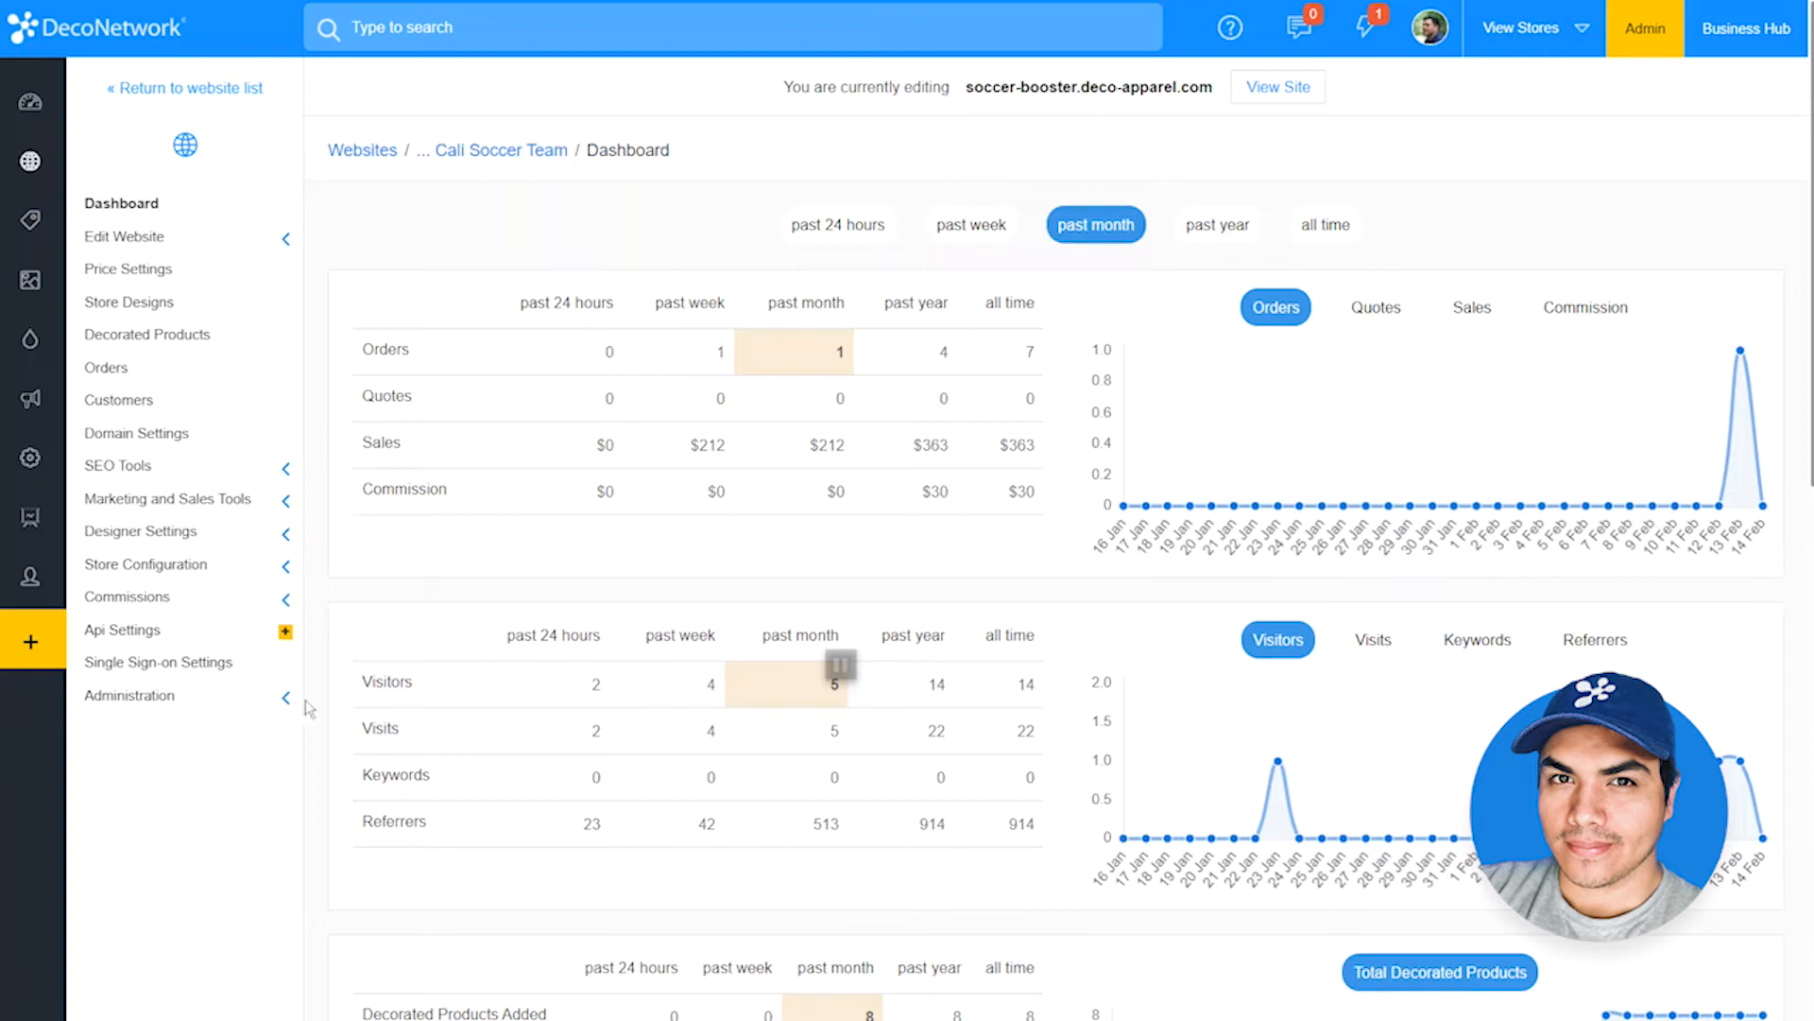
Step: Open the Decorated Products settings in the soccer-booster store's administration options
left_click(258, 704)
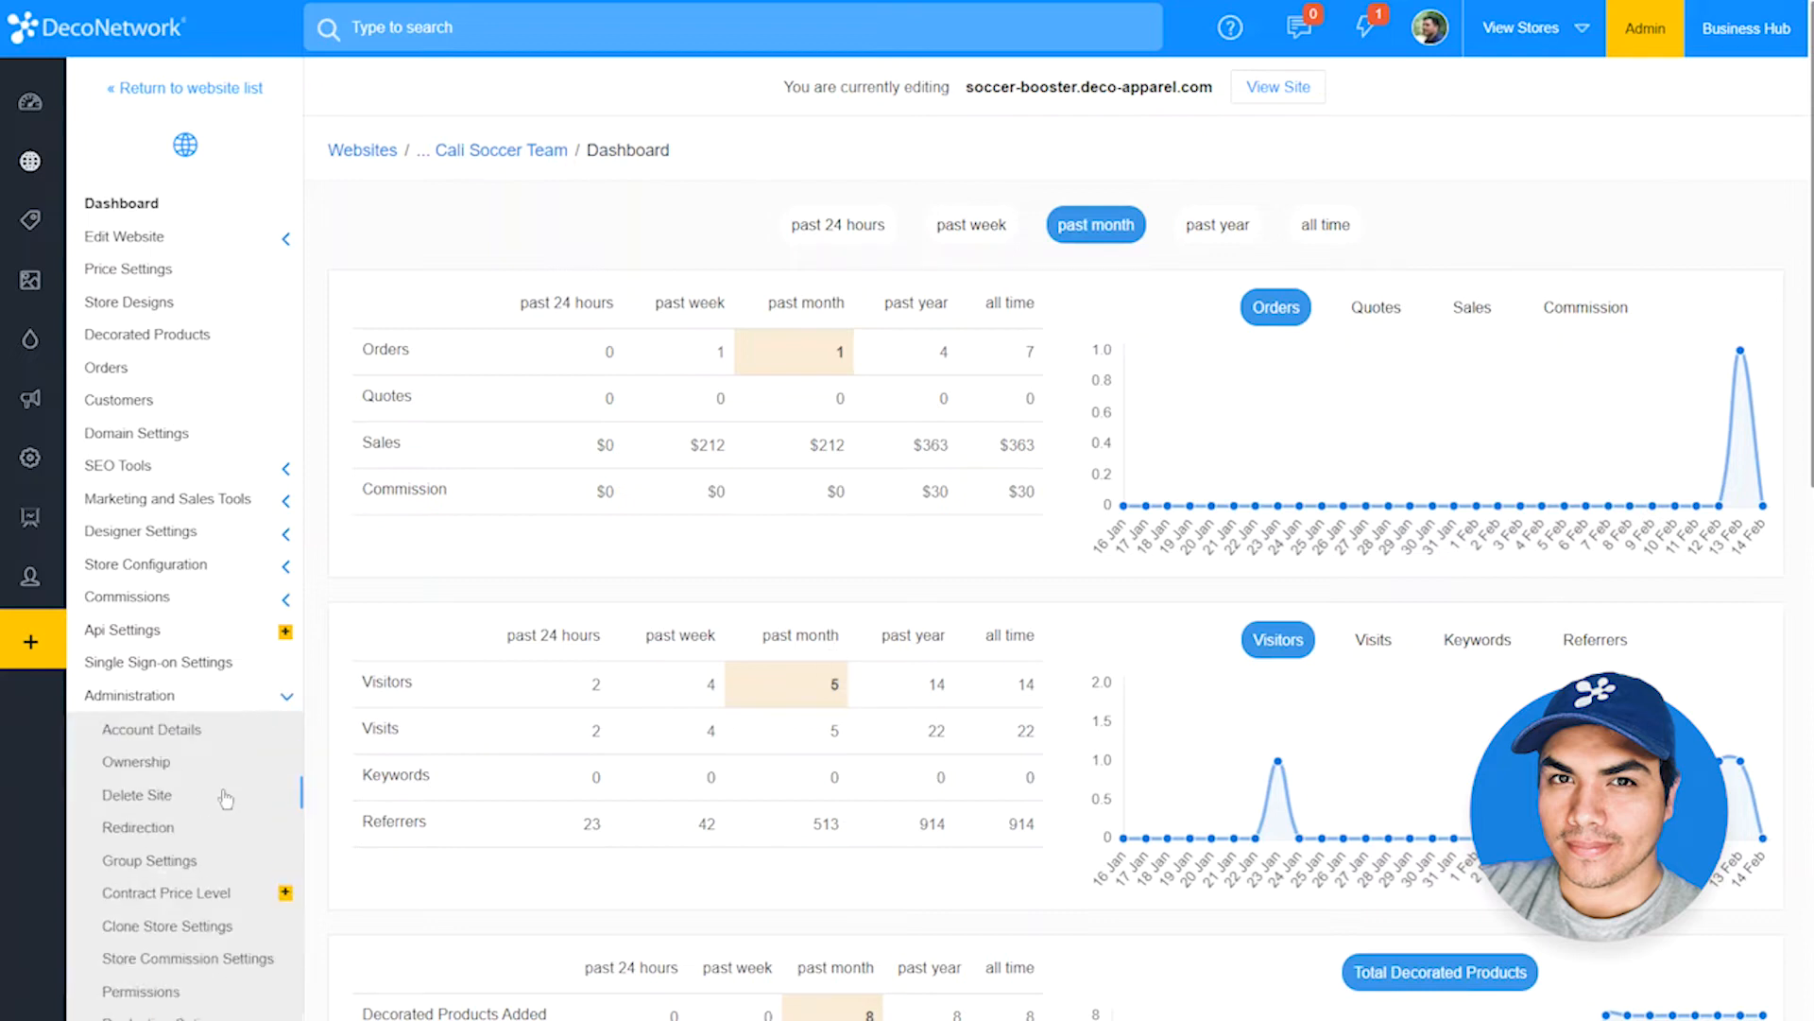
scroll(225, 799, "down", 2)
left_click(228, 1005)
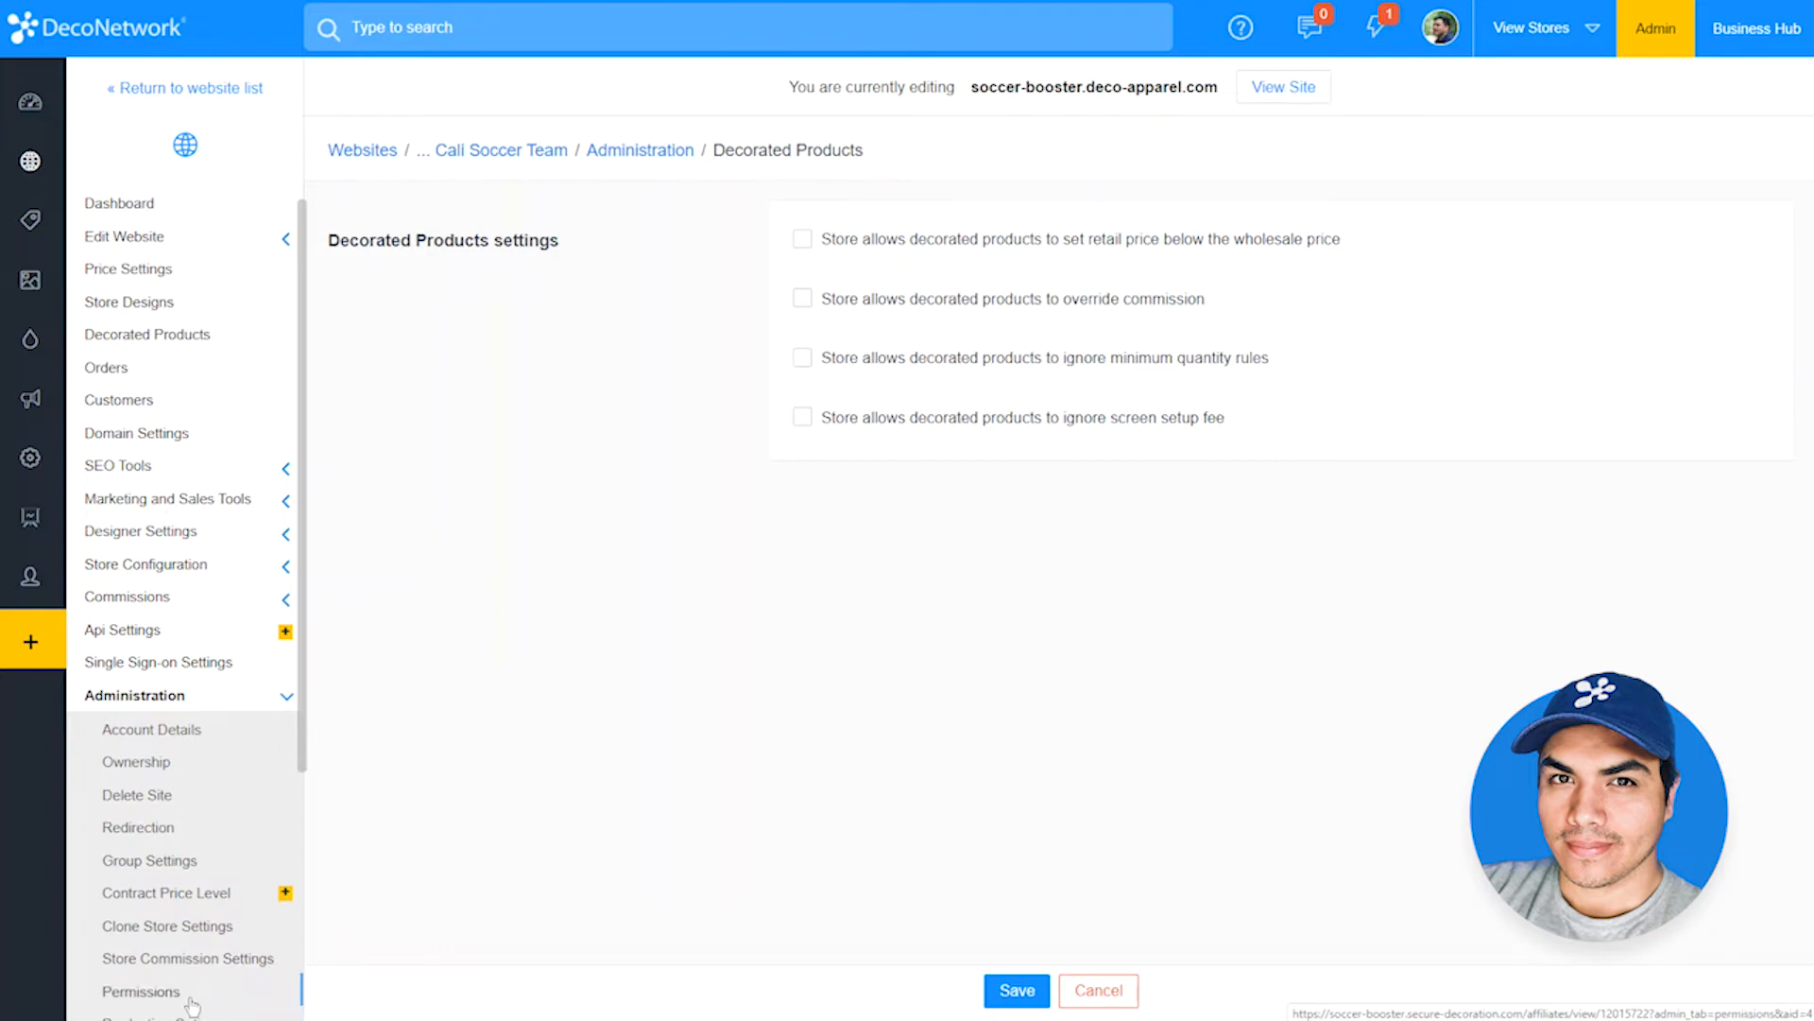
Step: Turn off store markup for the Tournament Tee based on the DryBlend 50/50 T-Shirt and set its retail price to $15
left_click(142, 991)
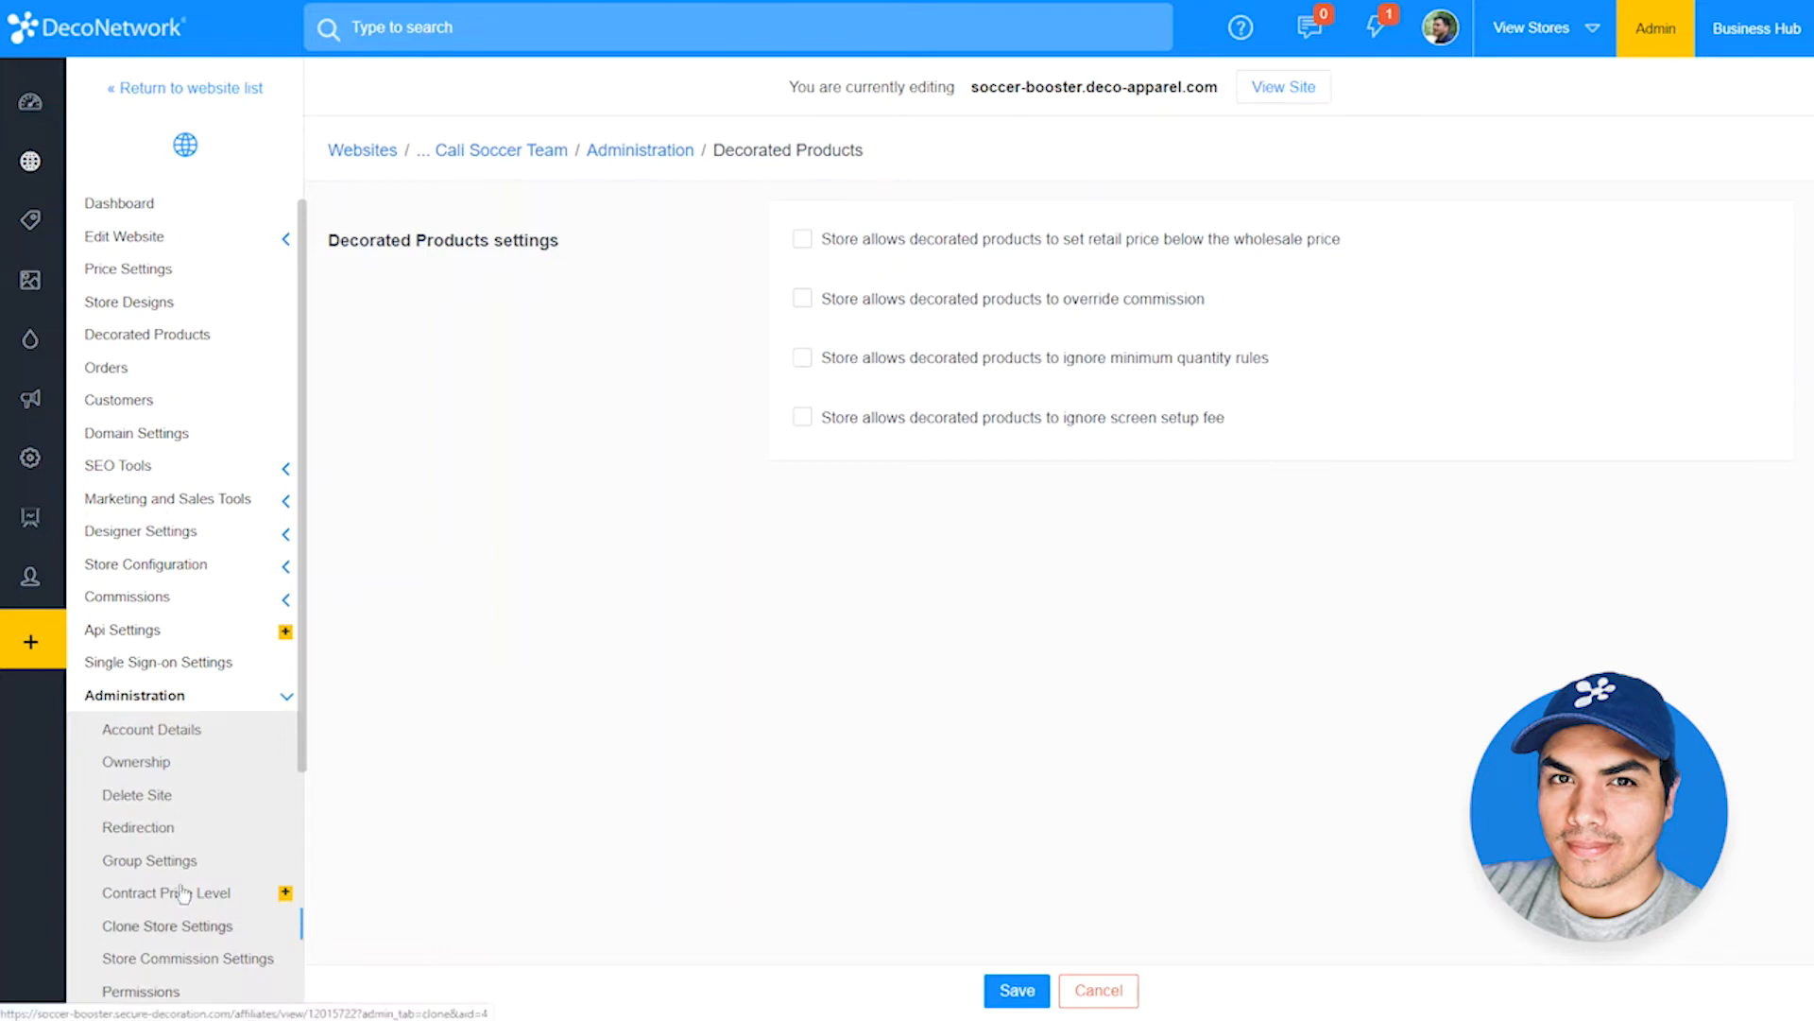
left_click(227, 346)
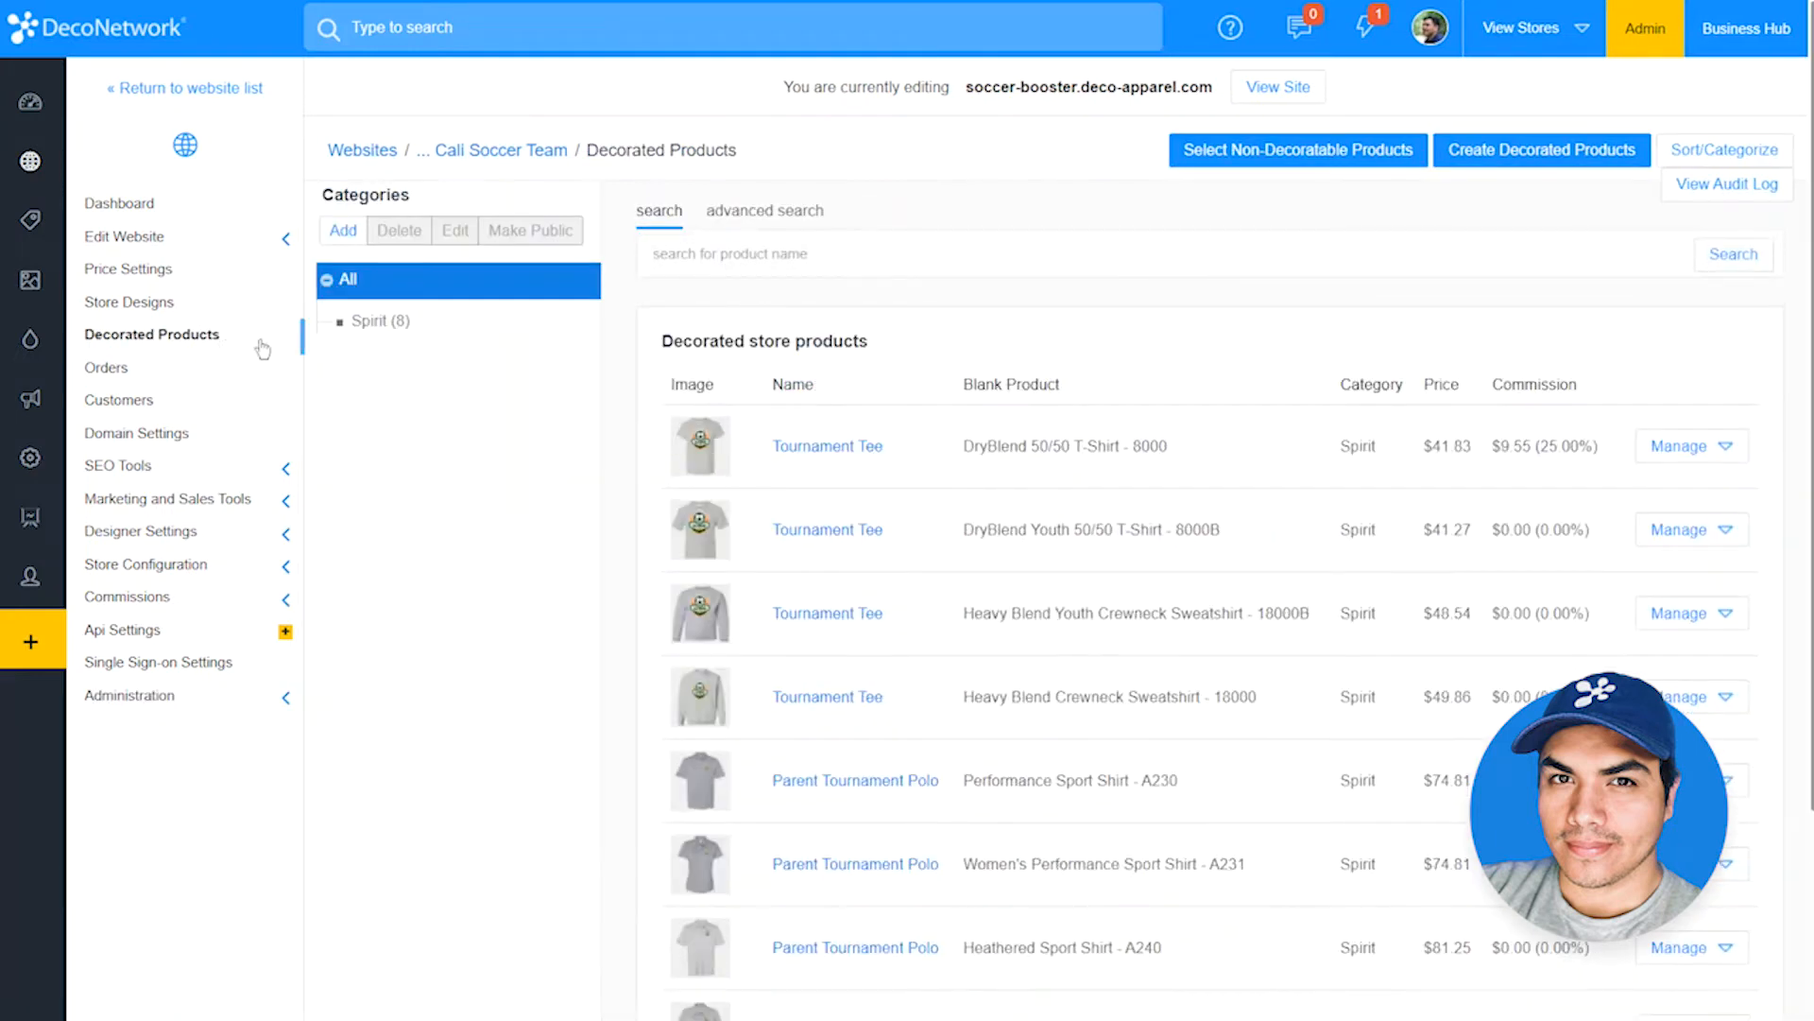
left_click(792, 447)
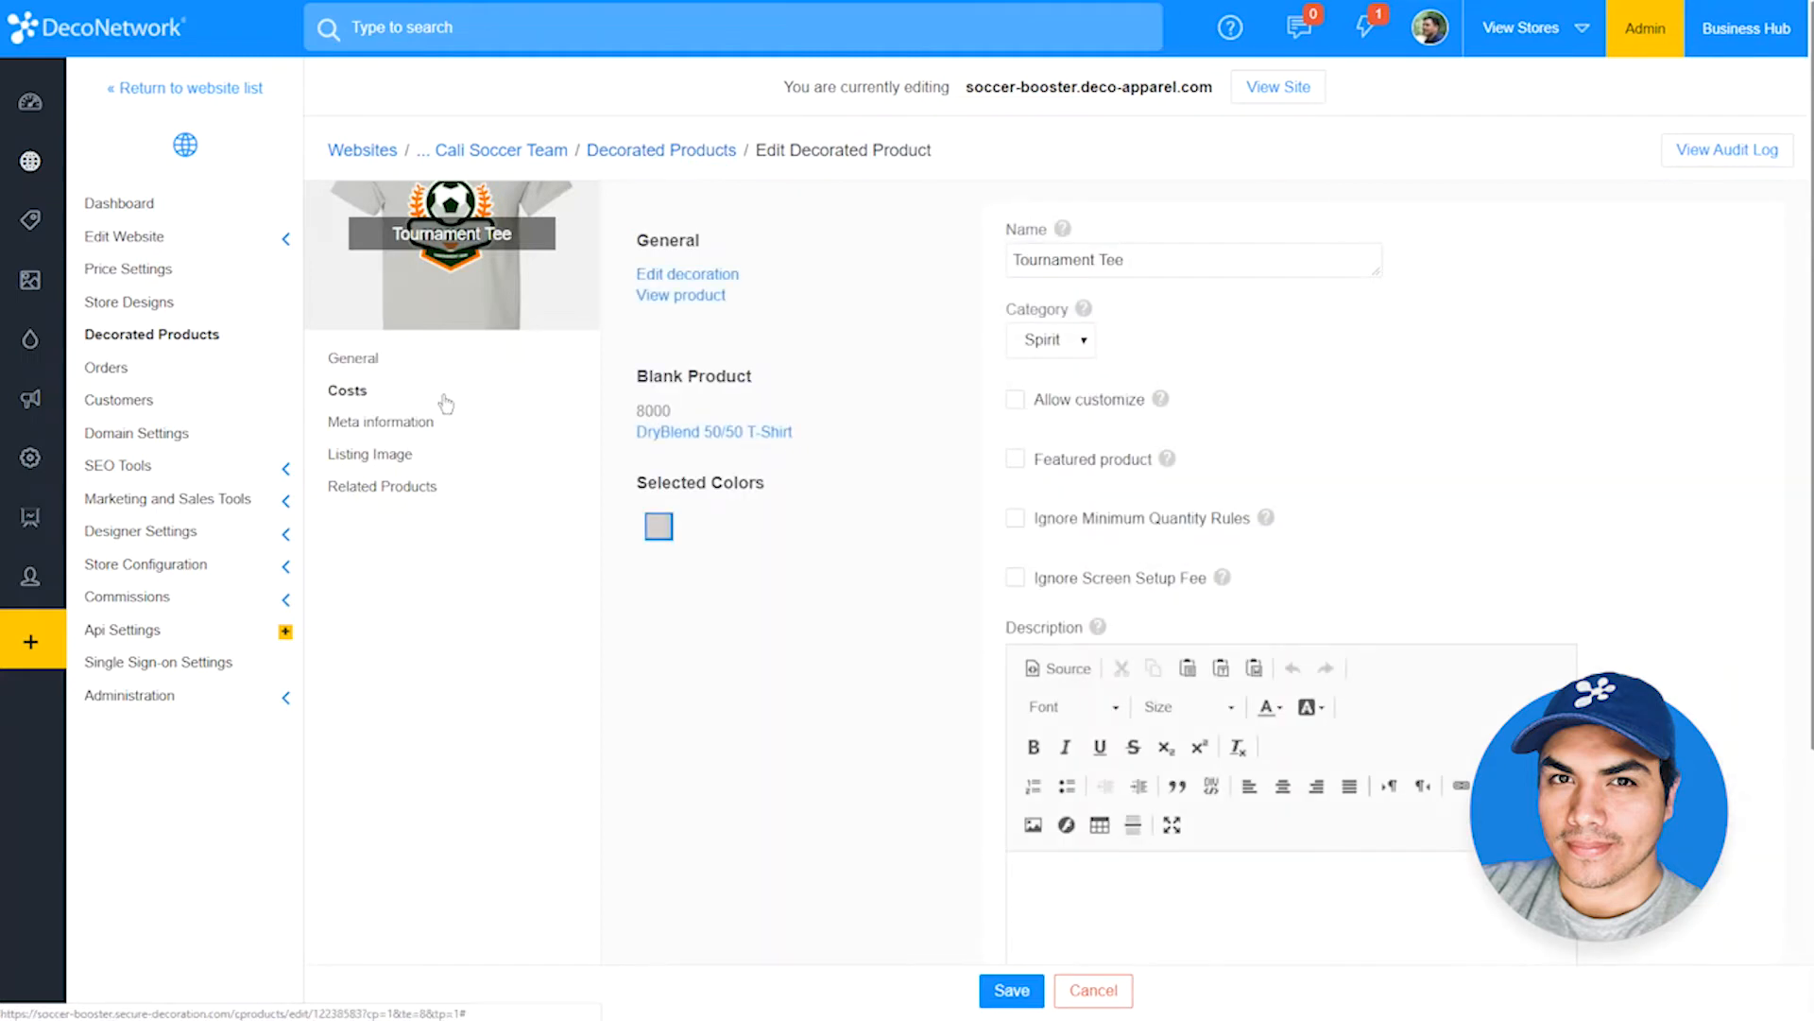
left_click(443, 397)
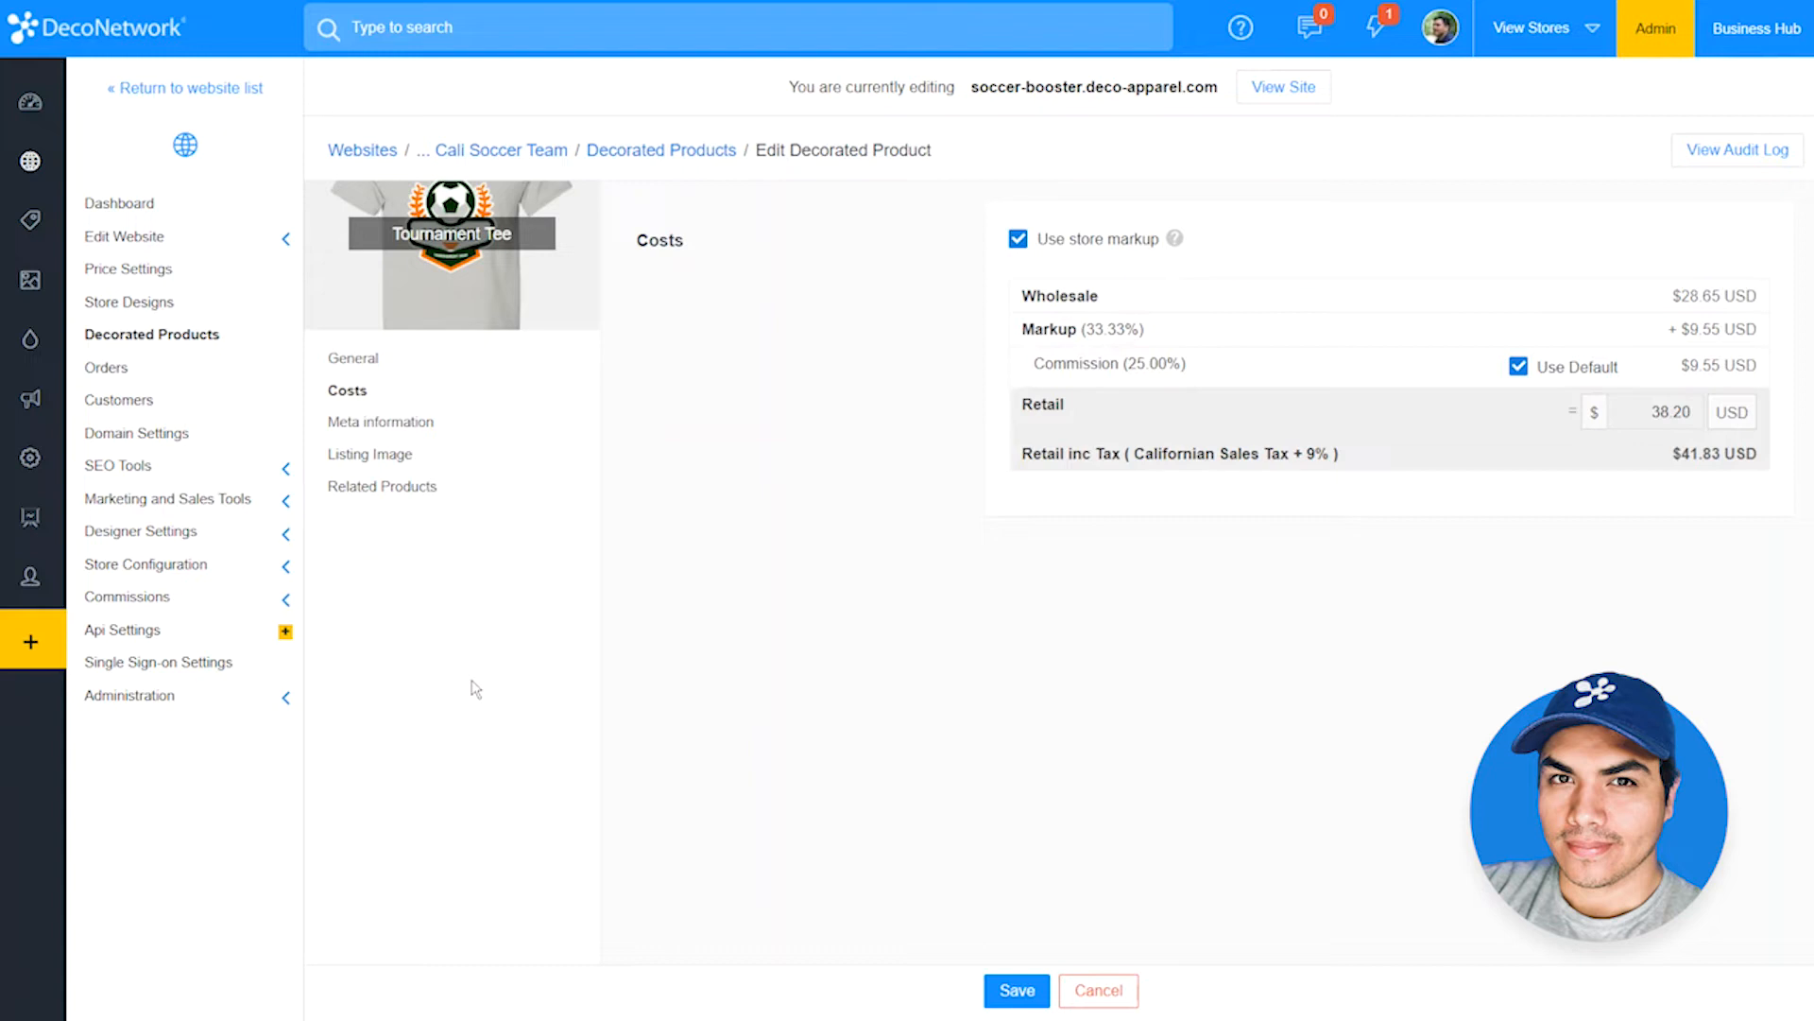
left_click(1028, 247)
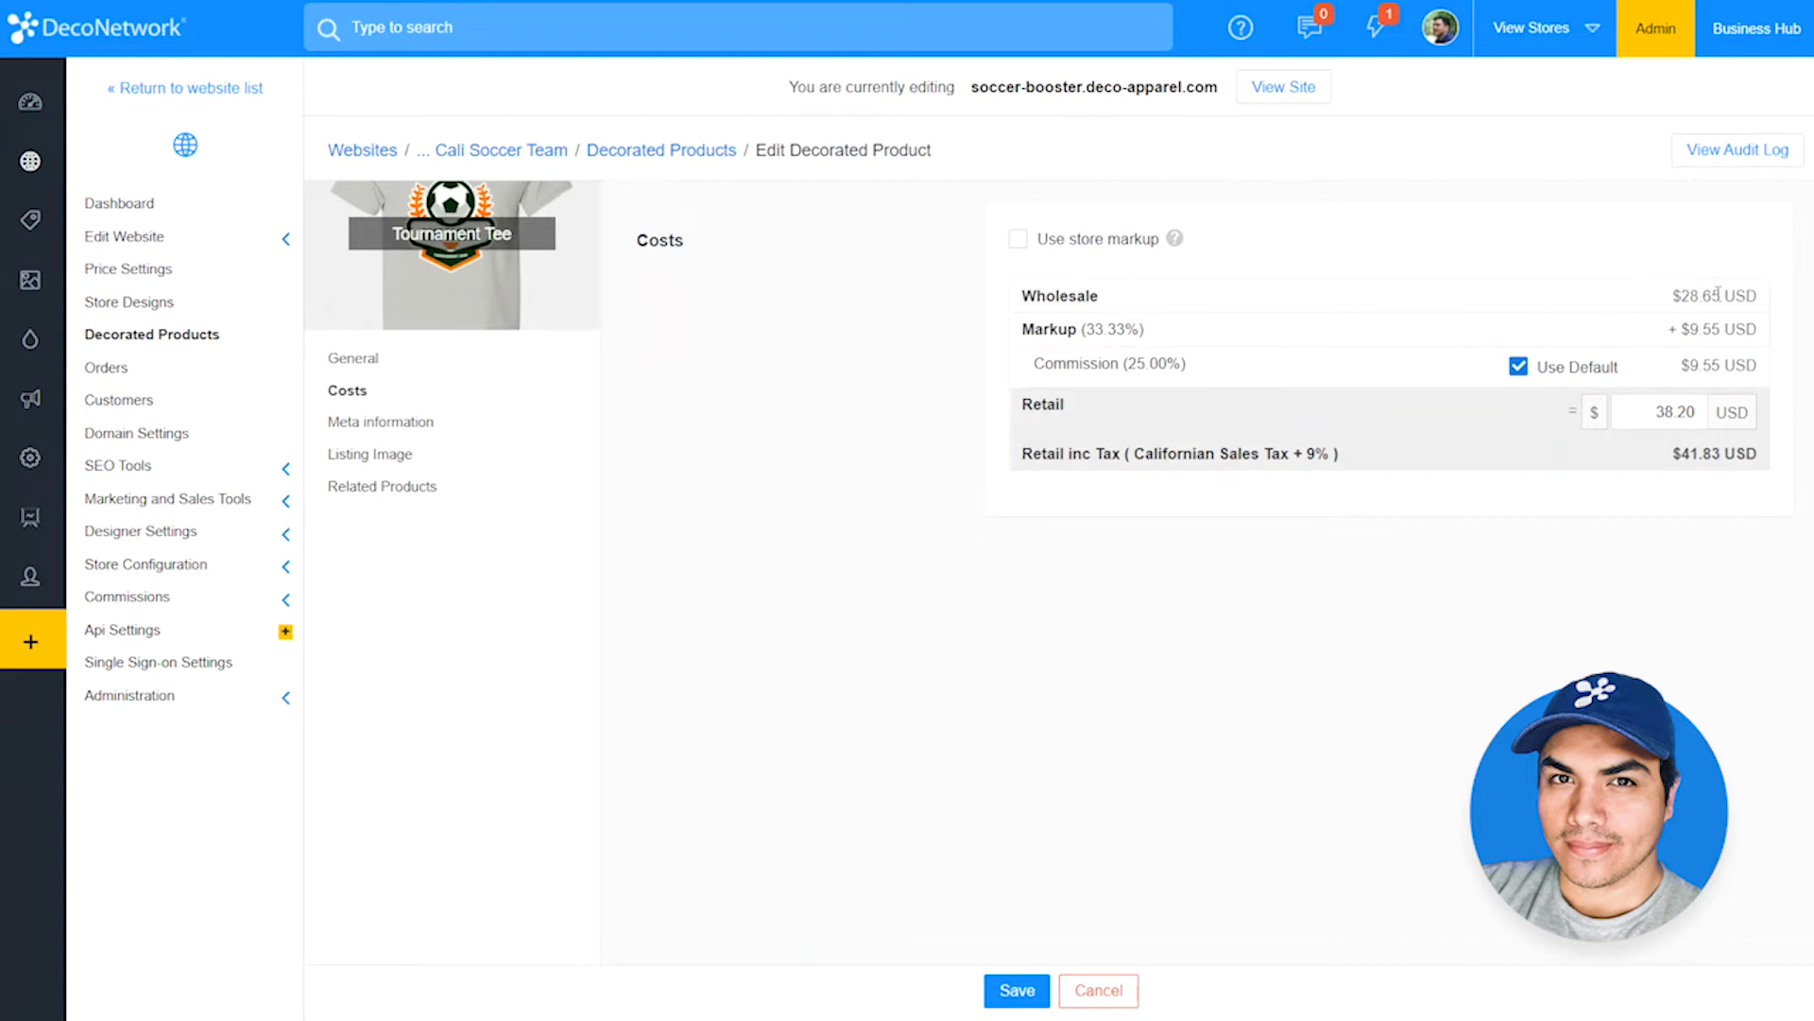
left_click_drag(1652, 411, 1719, 408)
type("15")
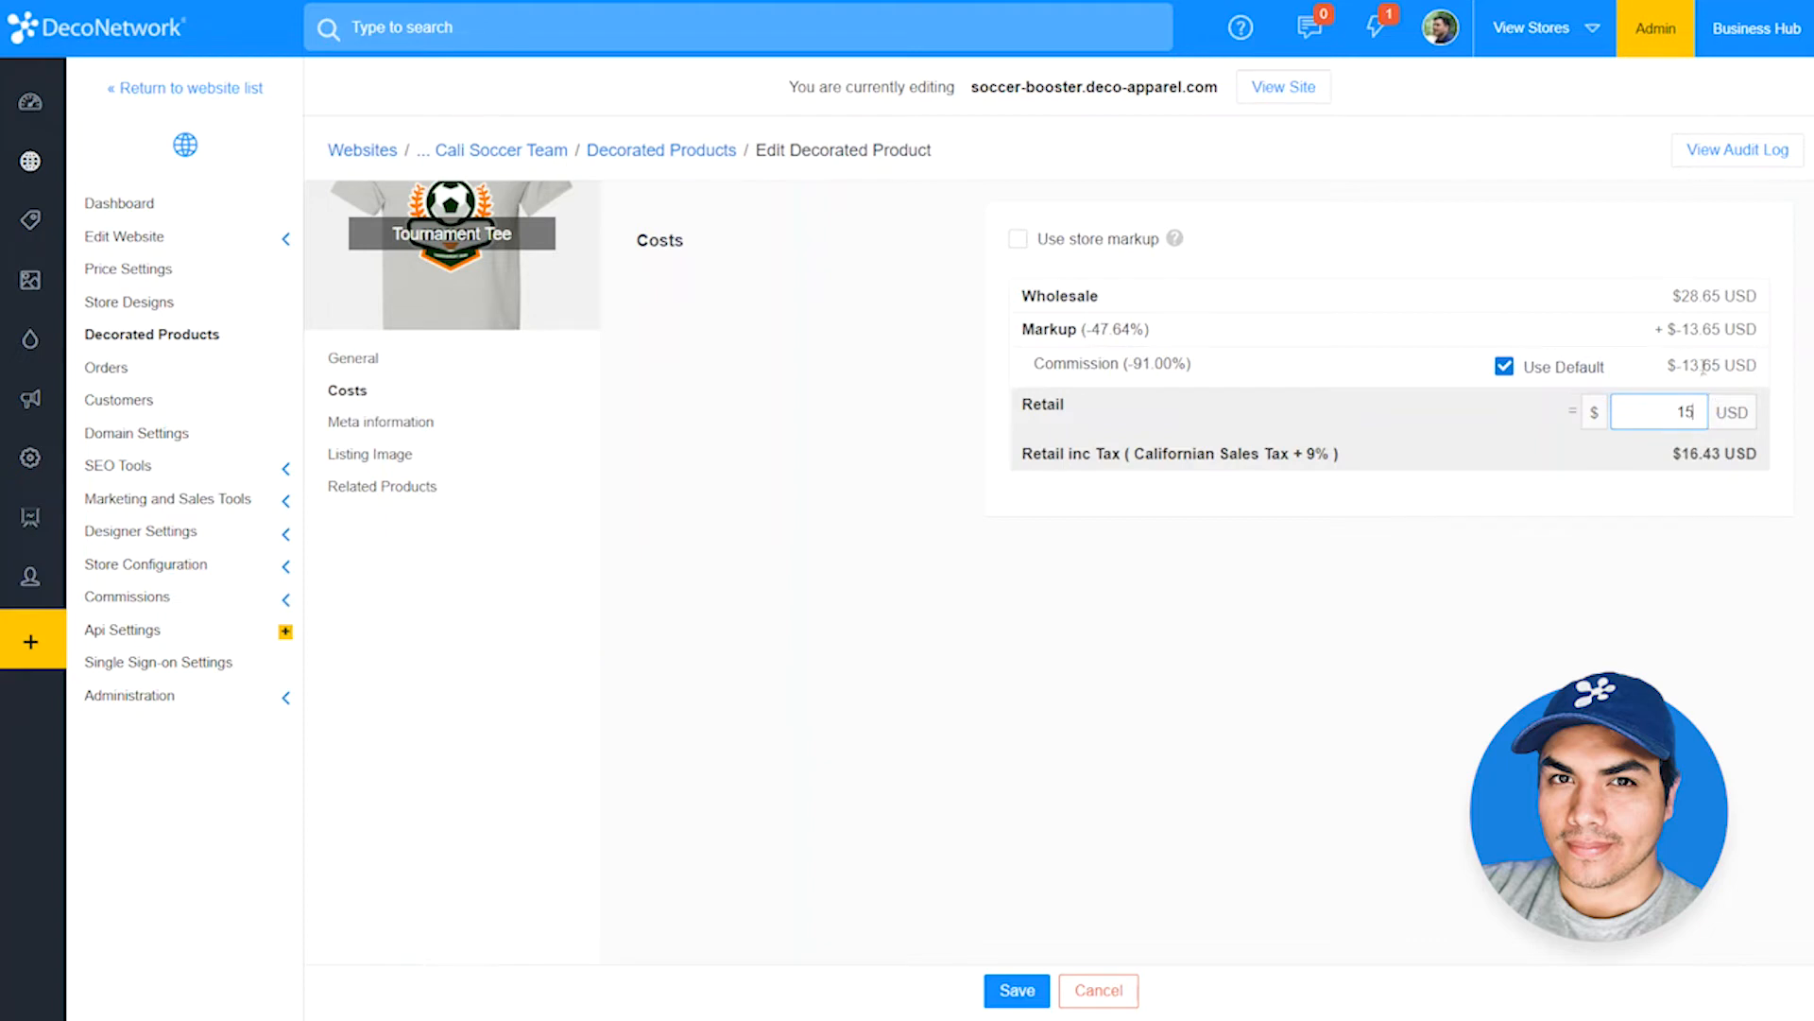
Step: Override the Tournament Tee's default commission with $4 and save the product
left_click_drag(1665, 364, 1726, 365)
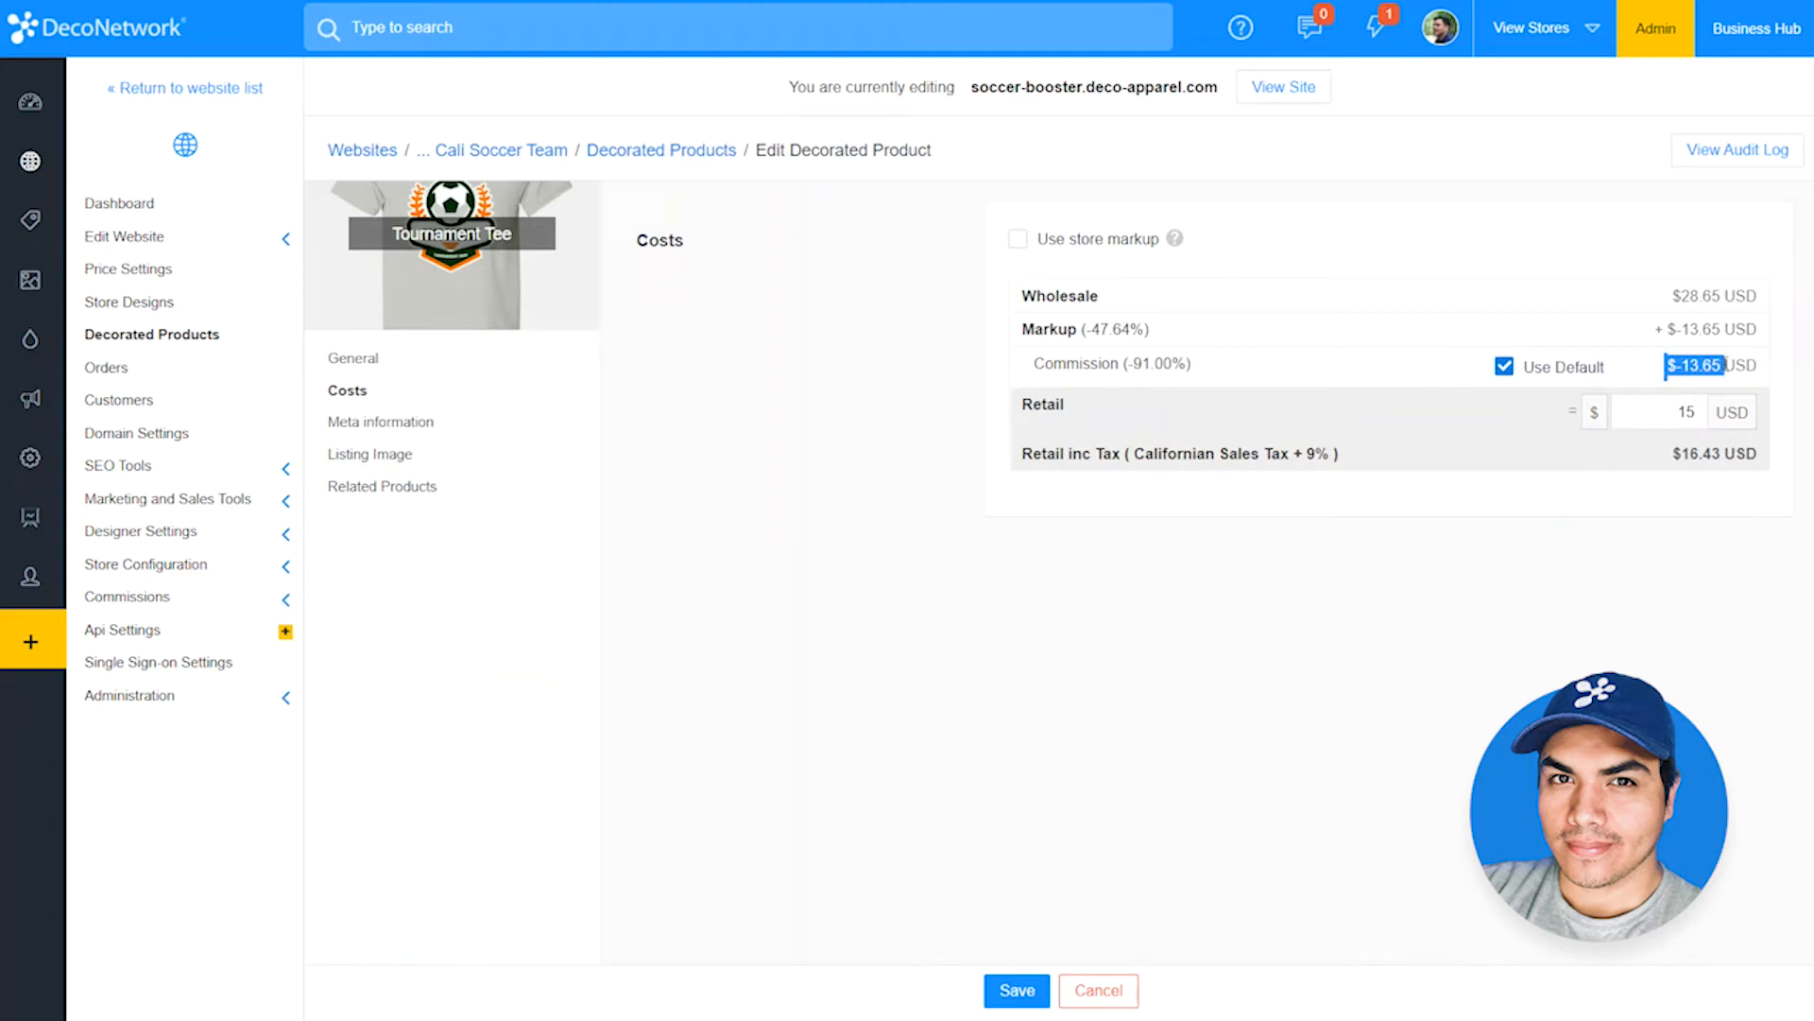
left_click(1504, 367)
left_click(1649, 368)
left_click_drag(1648, 368, 1710, 370)
type("4")
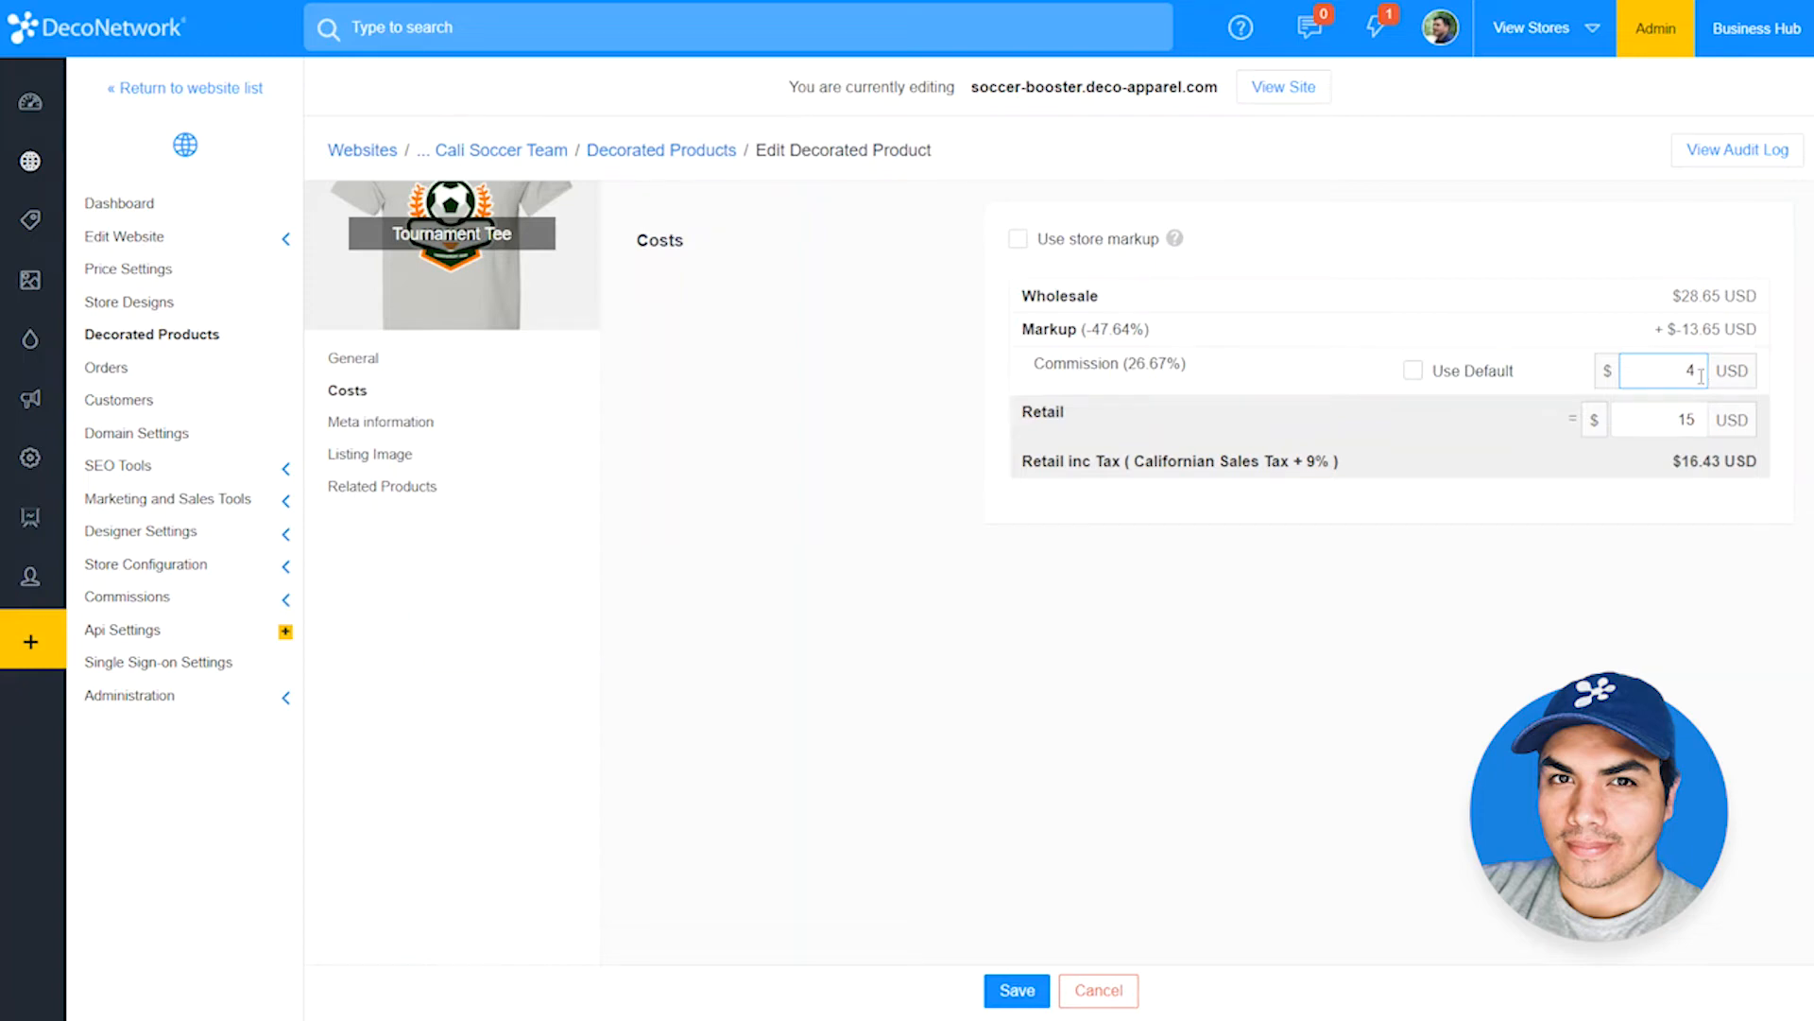
left_click(1009, 986)
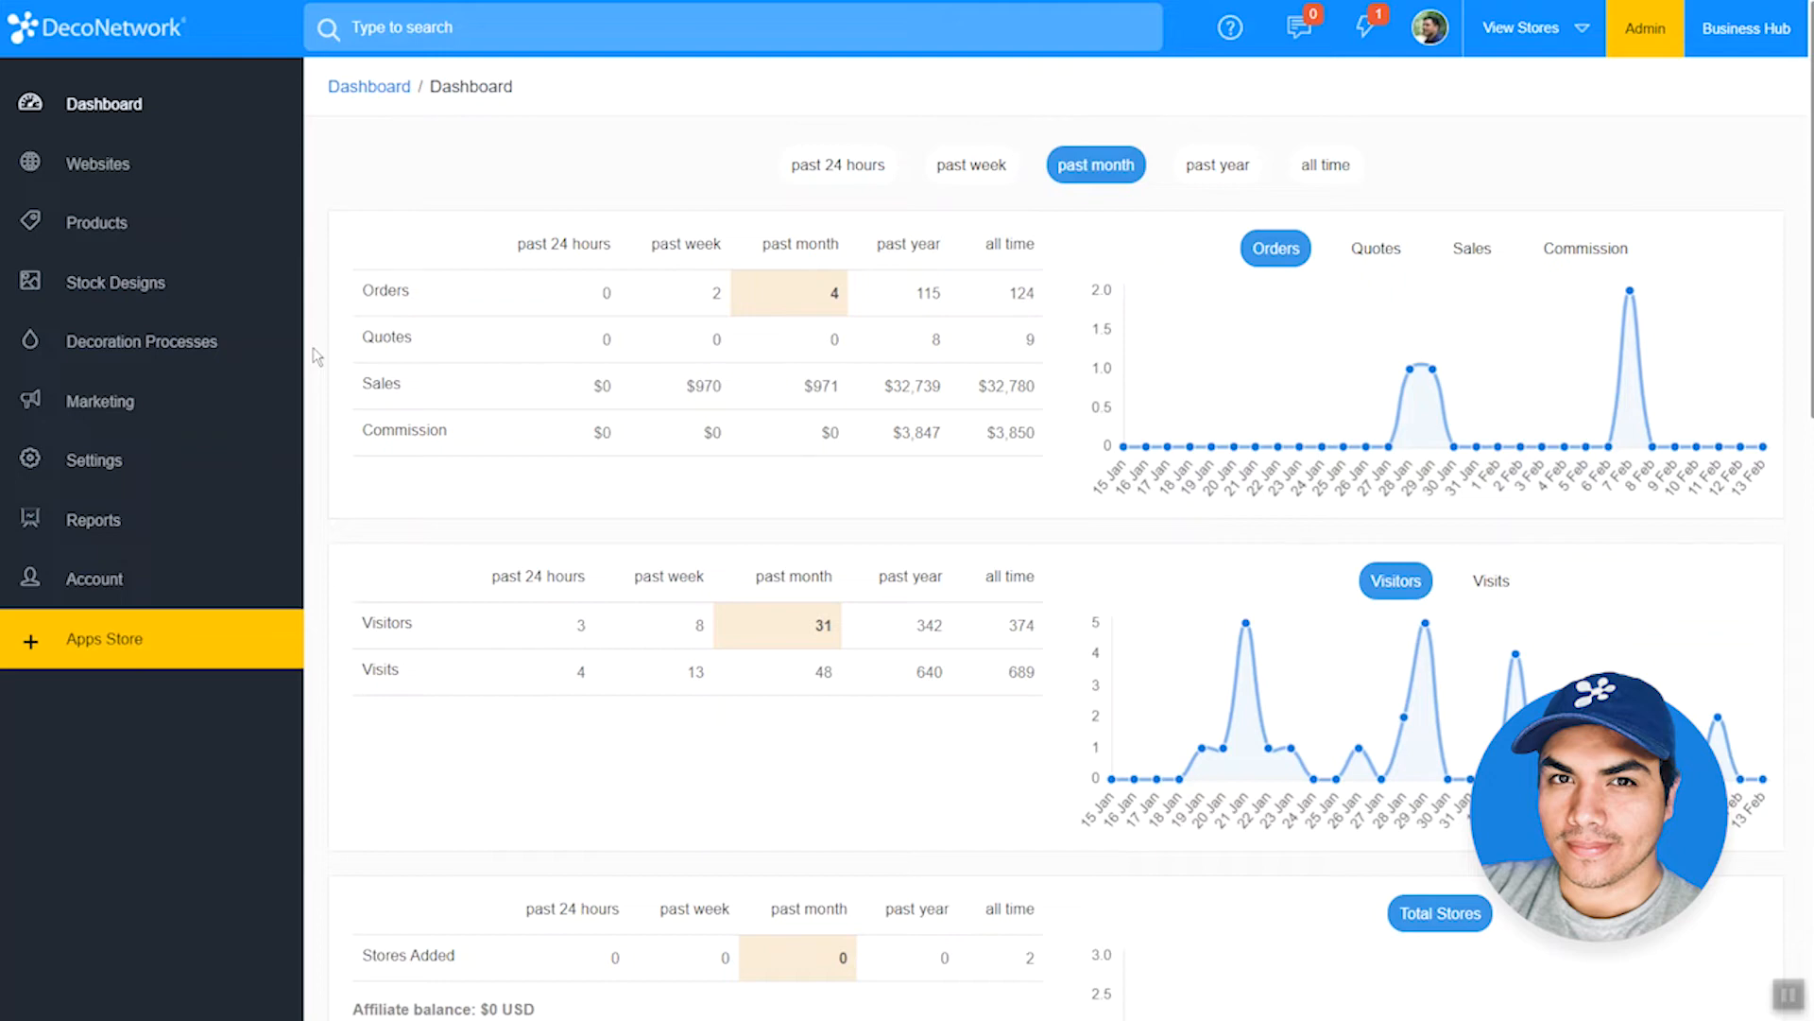
Step: Open the production options in the soccer-booster store's administration settings
left_click(205, 179)
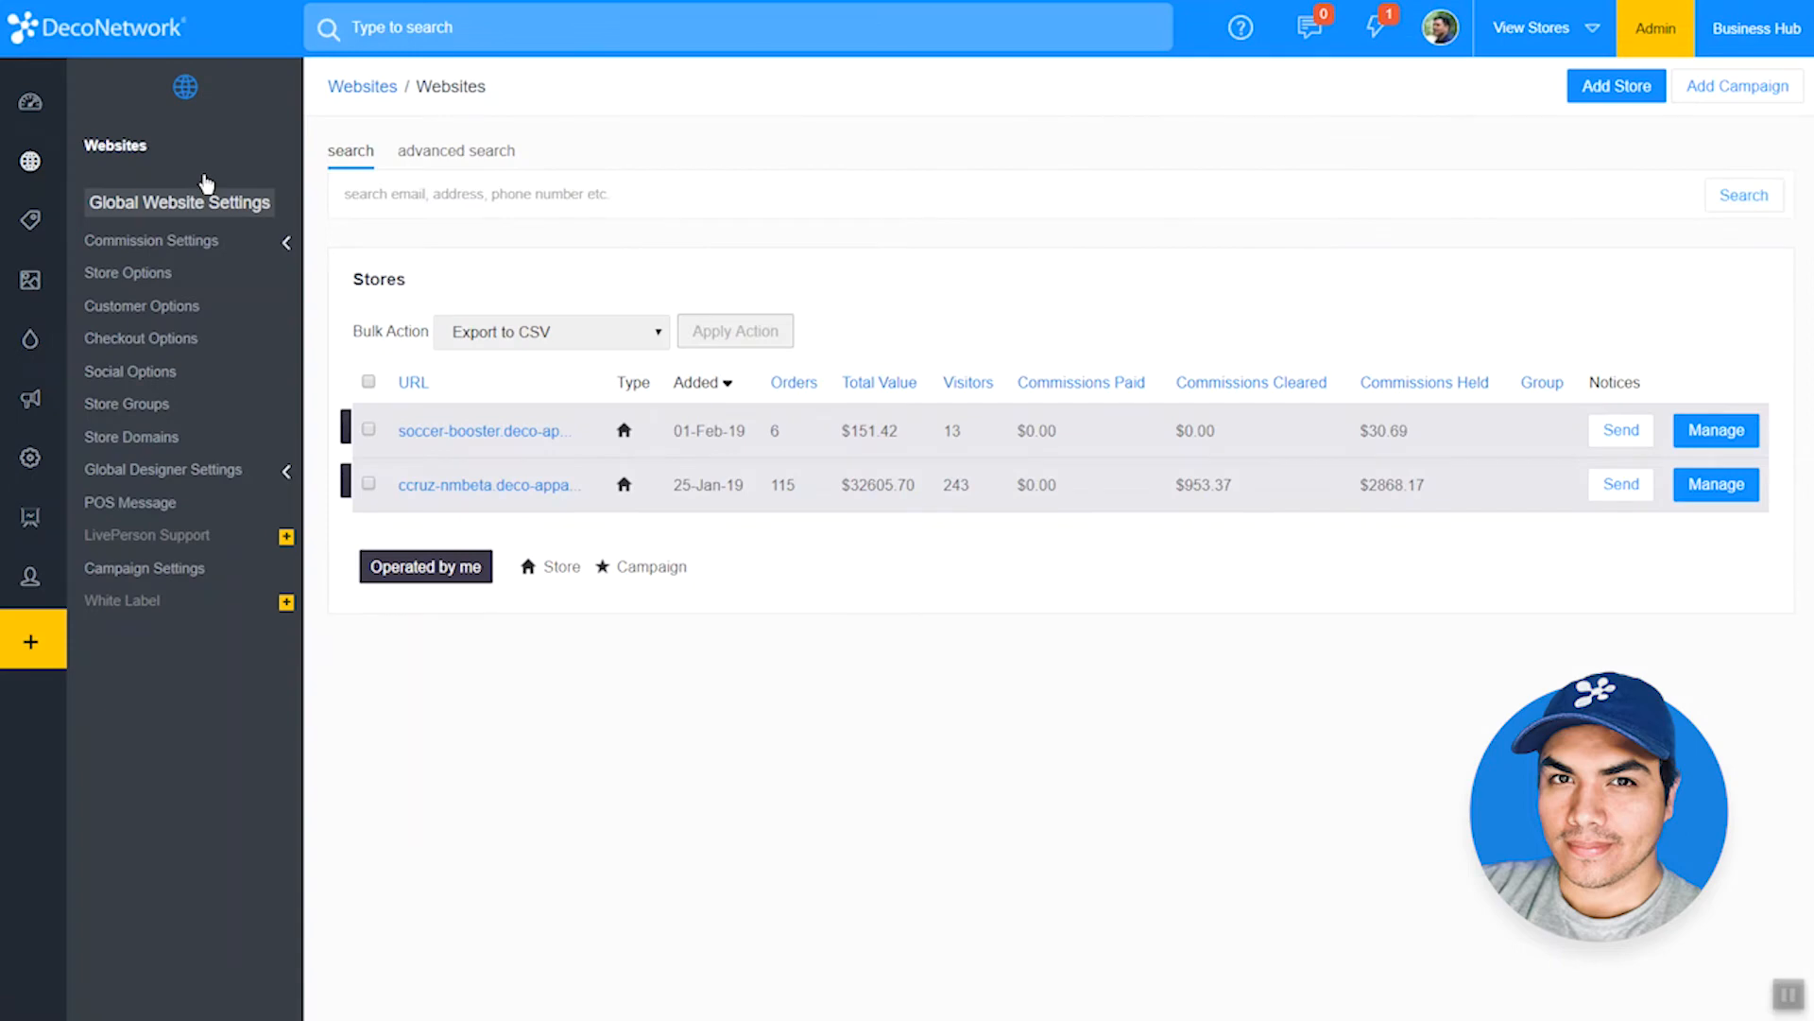
left_click(443, 437)
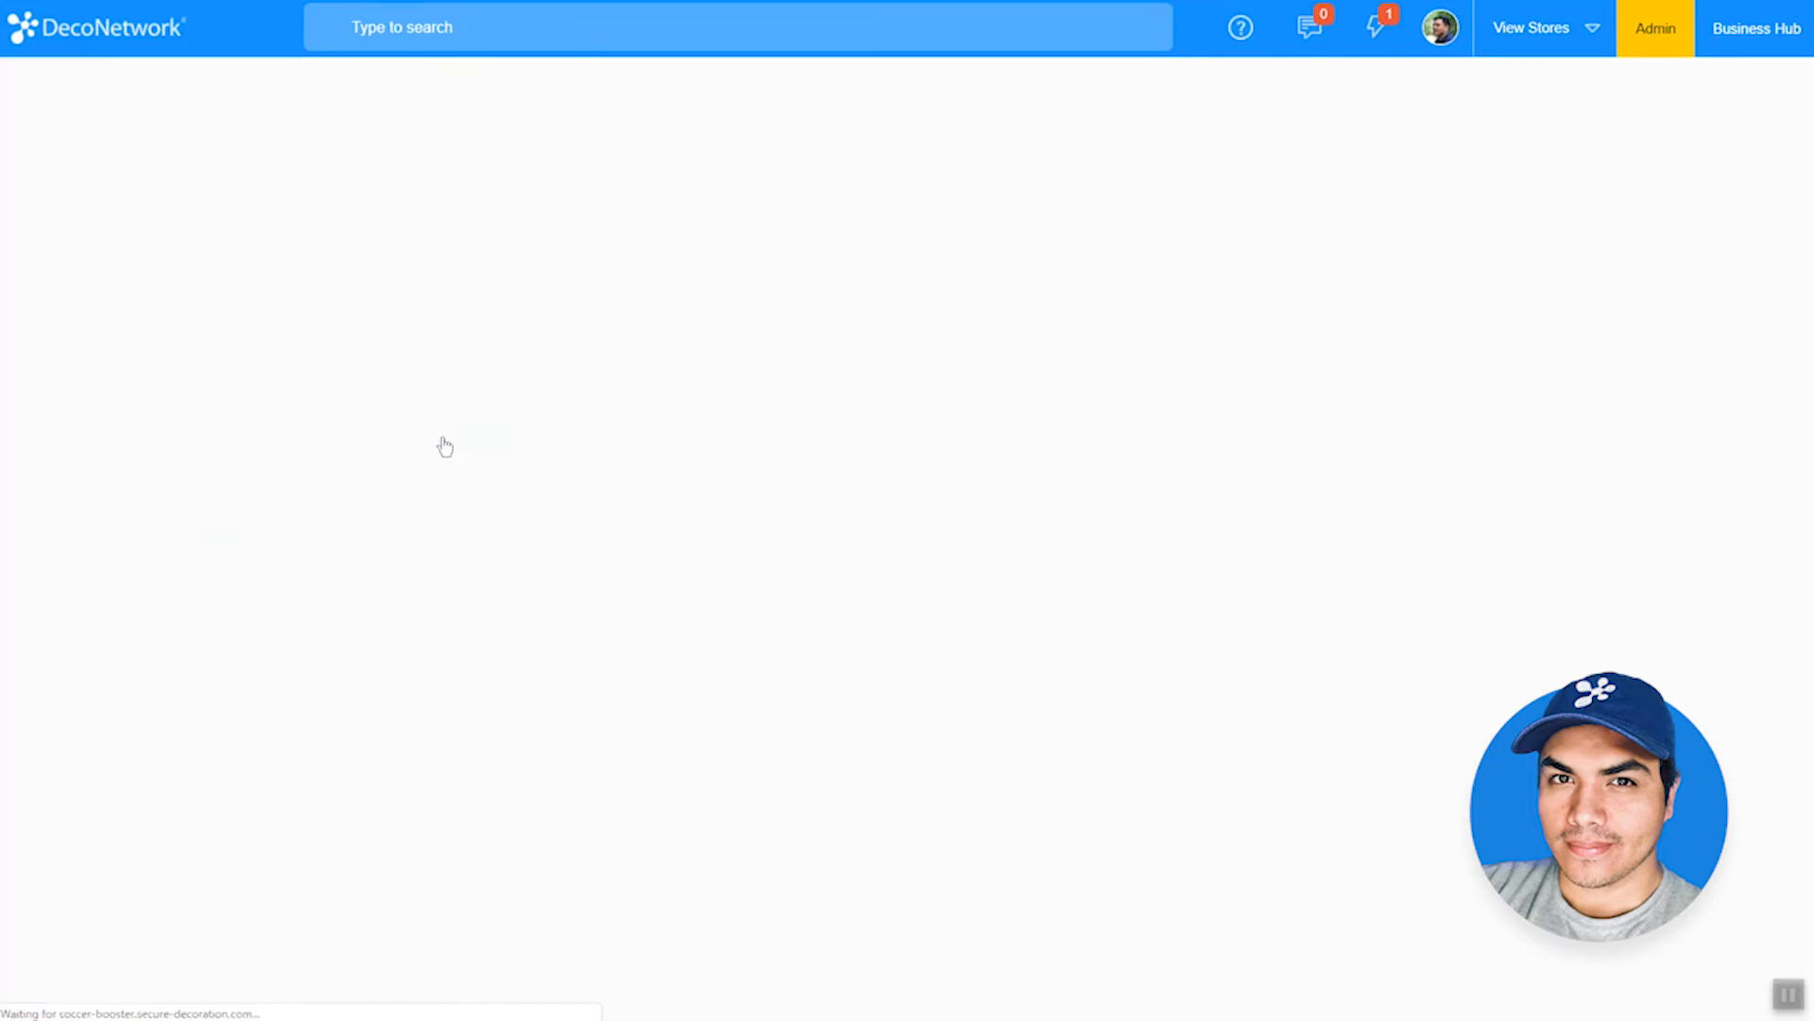
left_click(213, 628)
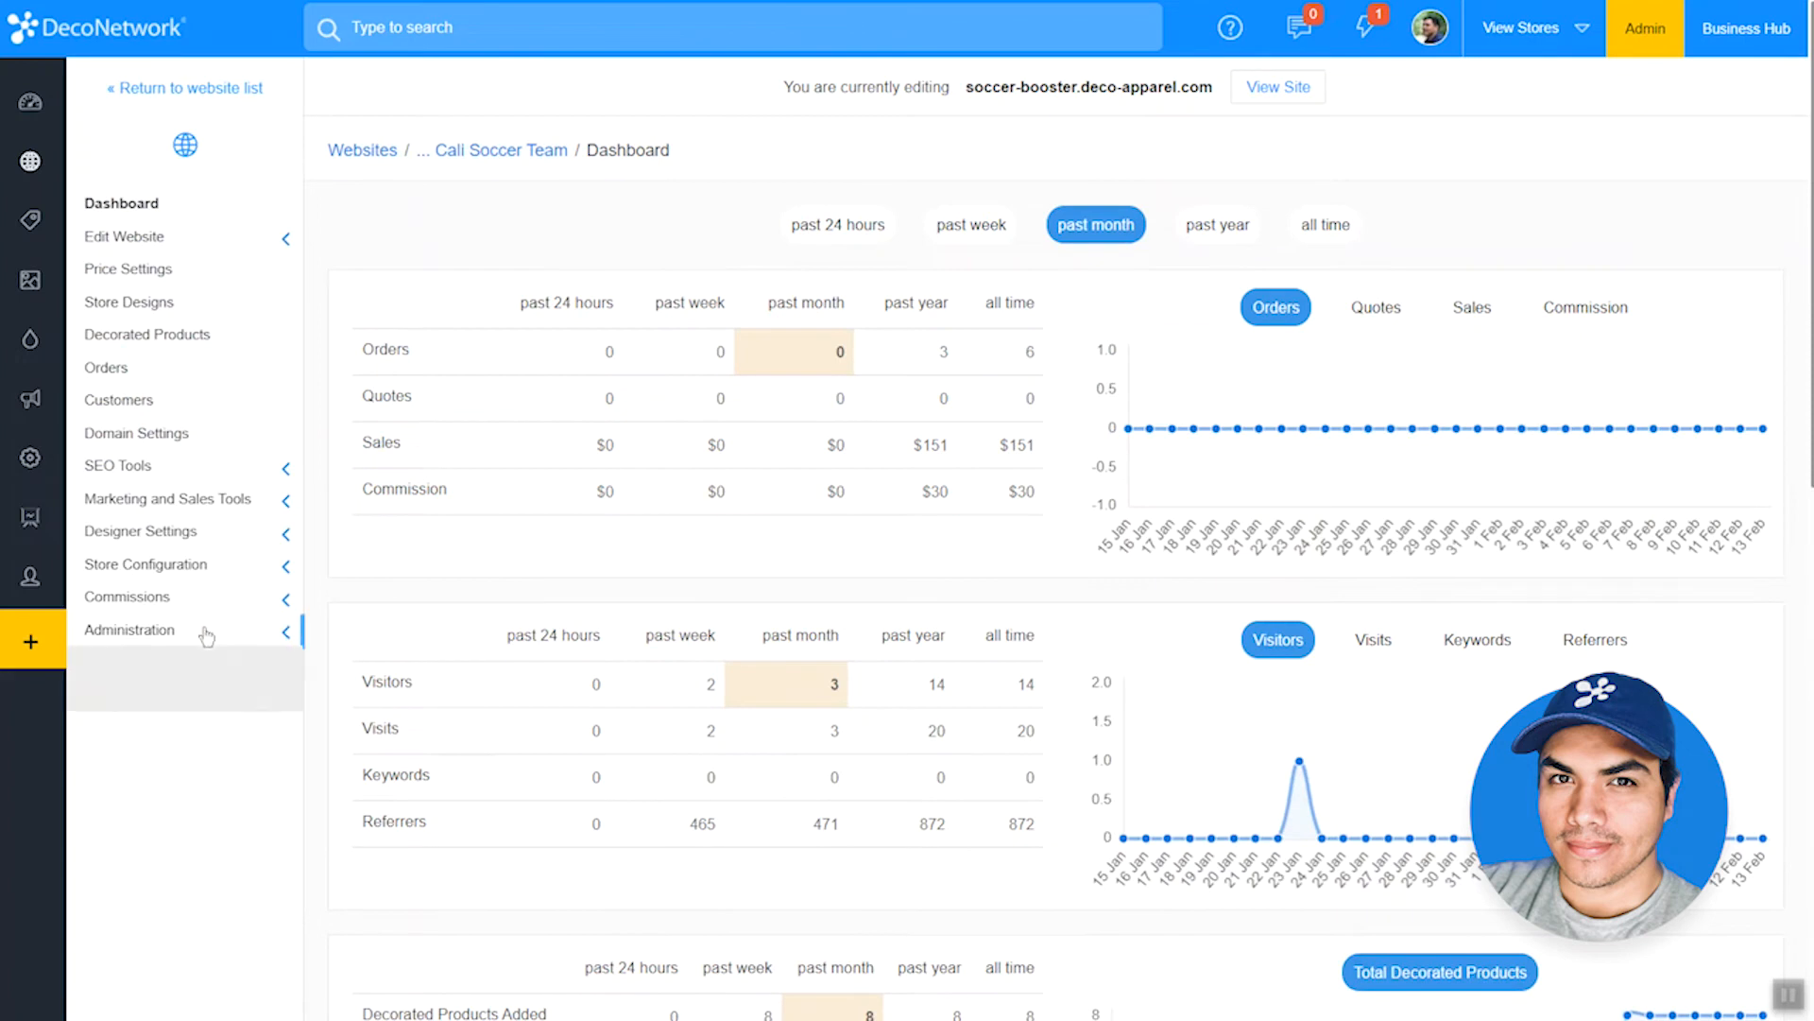
left_click(207, 932)
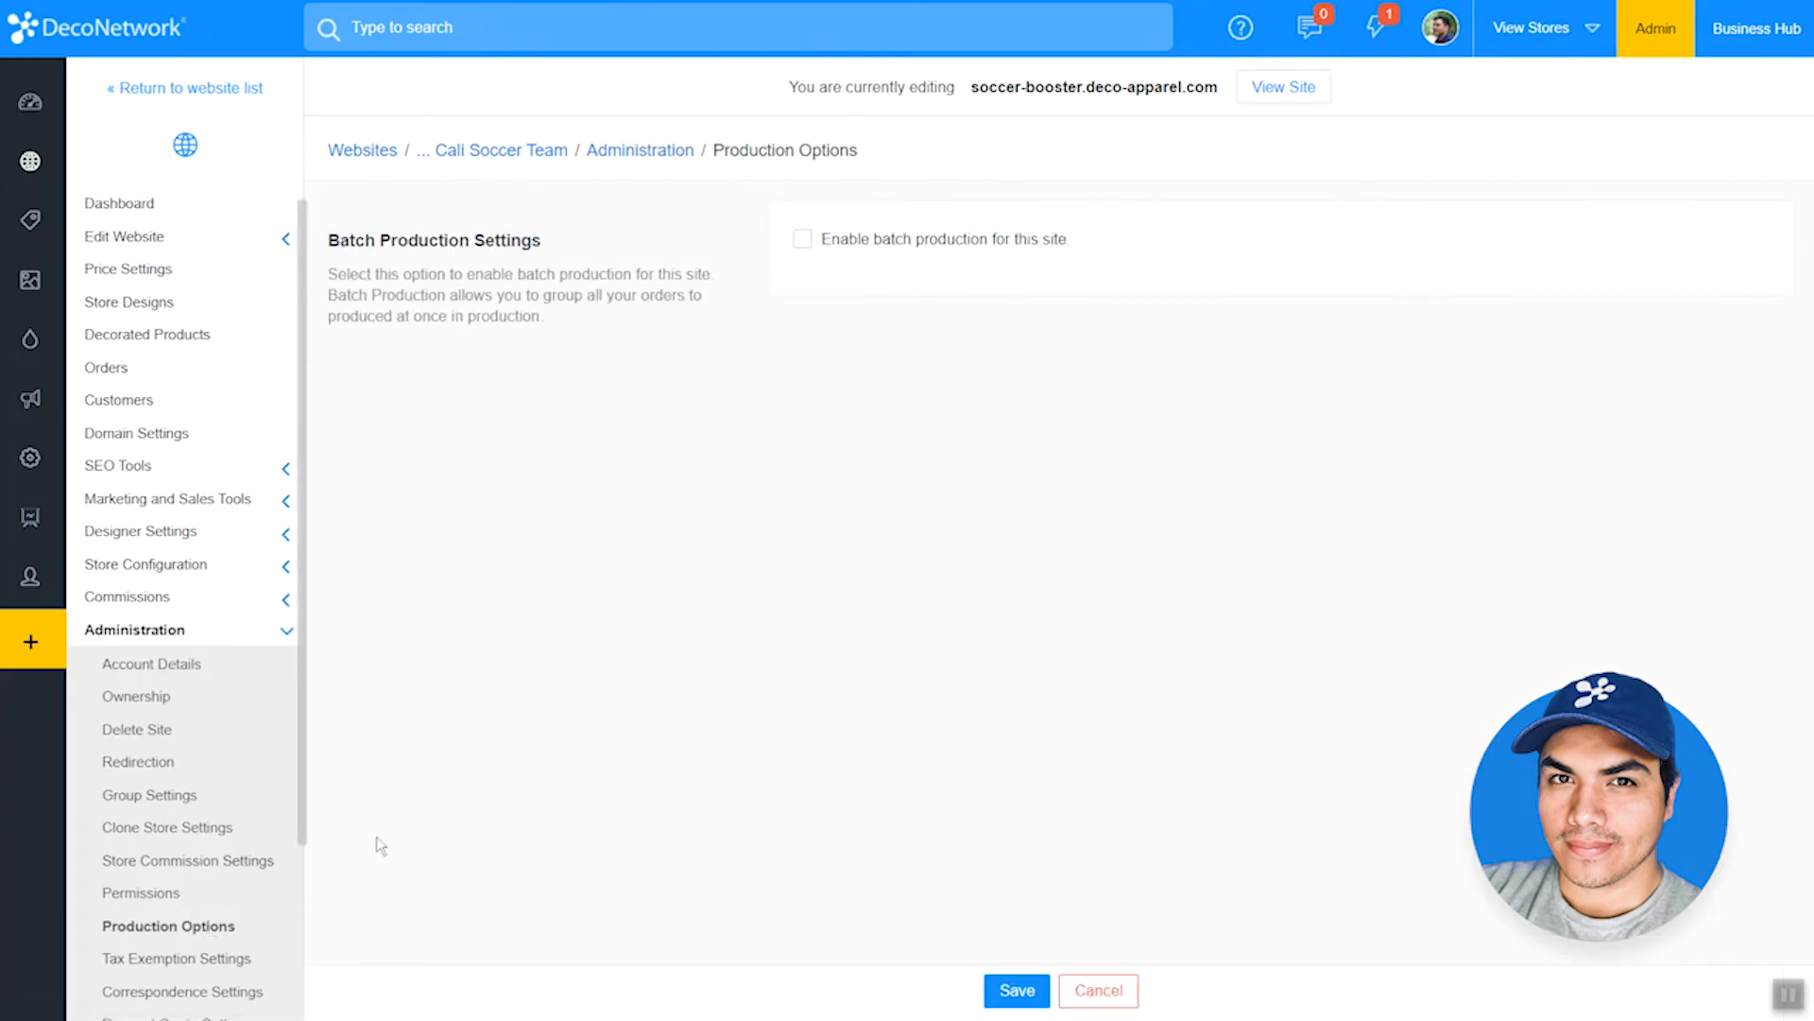
Step: Enable batch production for the store with production held up until store close, and save the settings
left_click(837, 253)
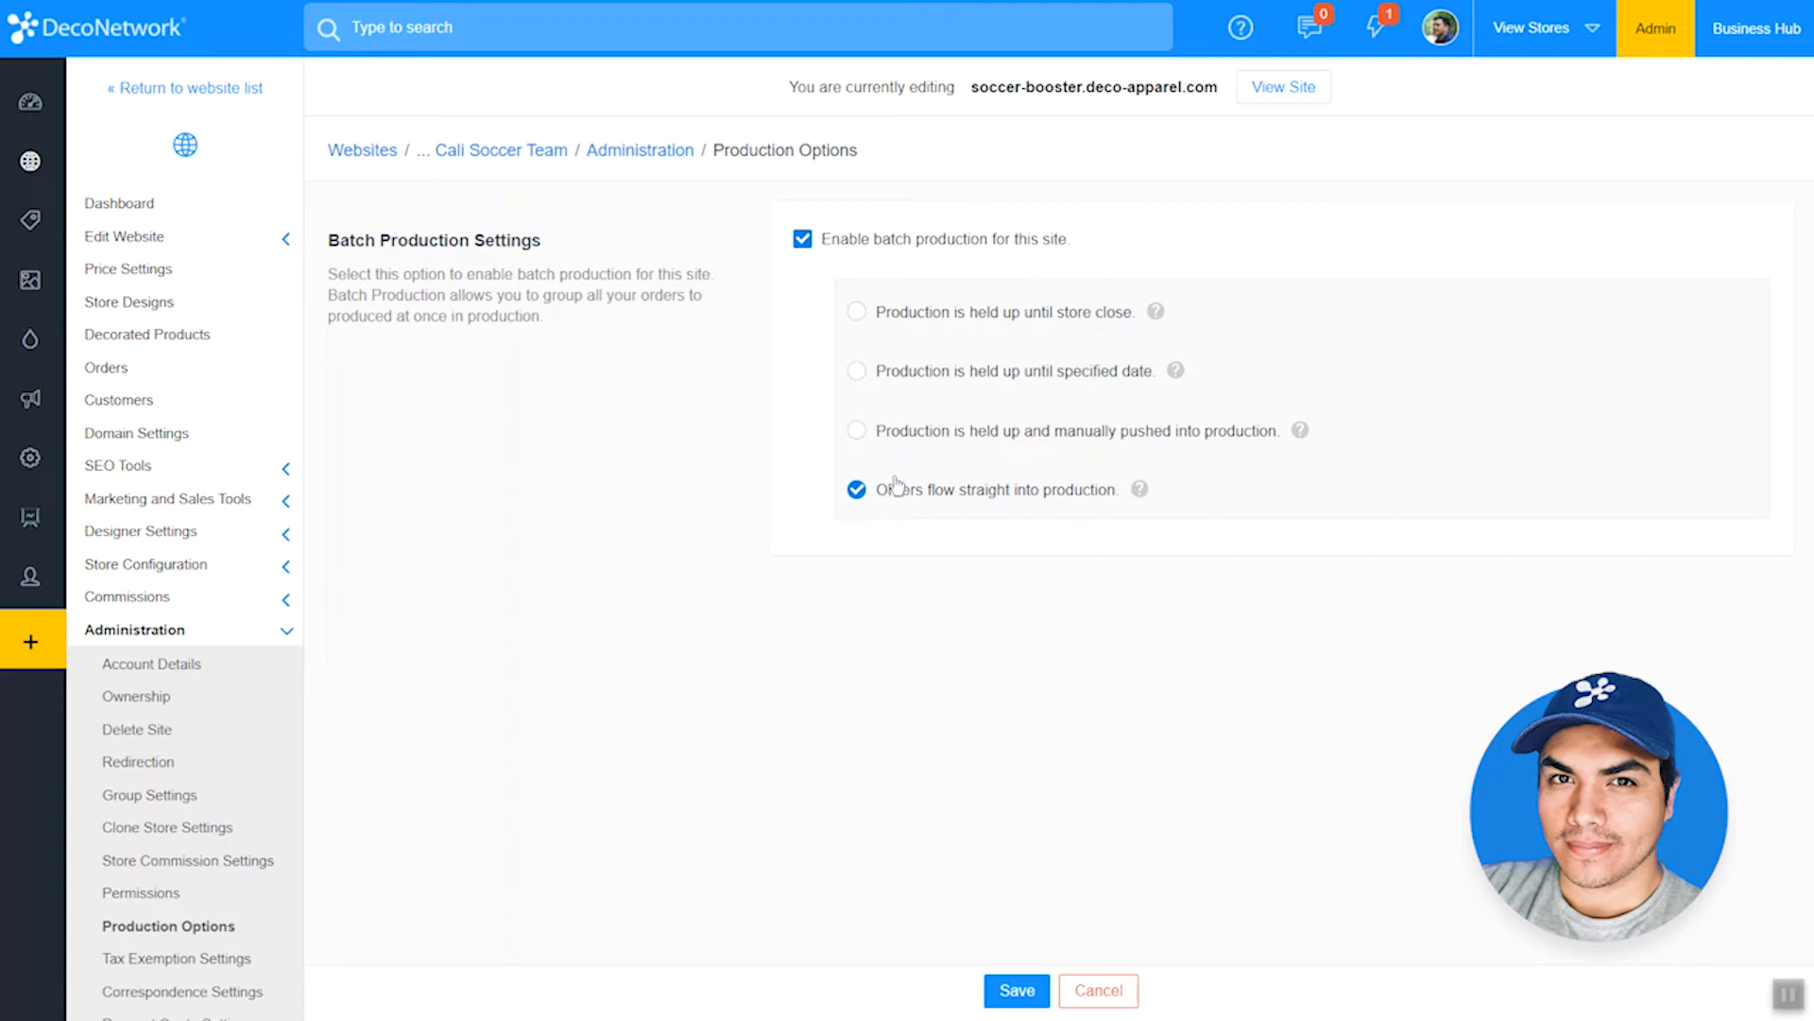
left_click(903, 435)
left_click(903, 380)
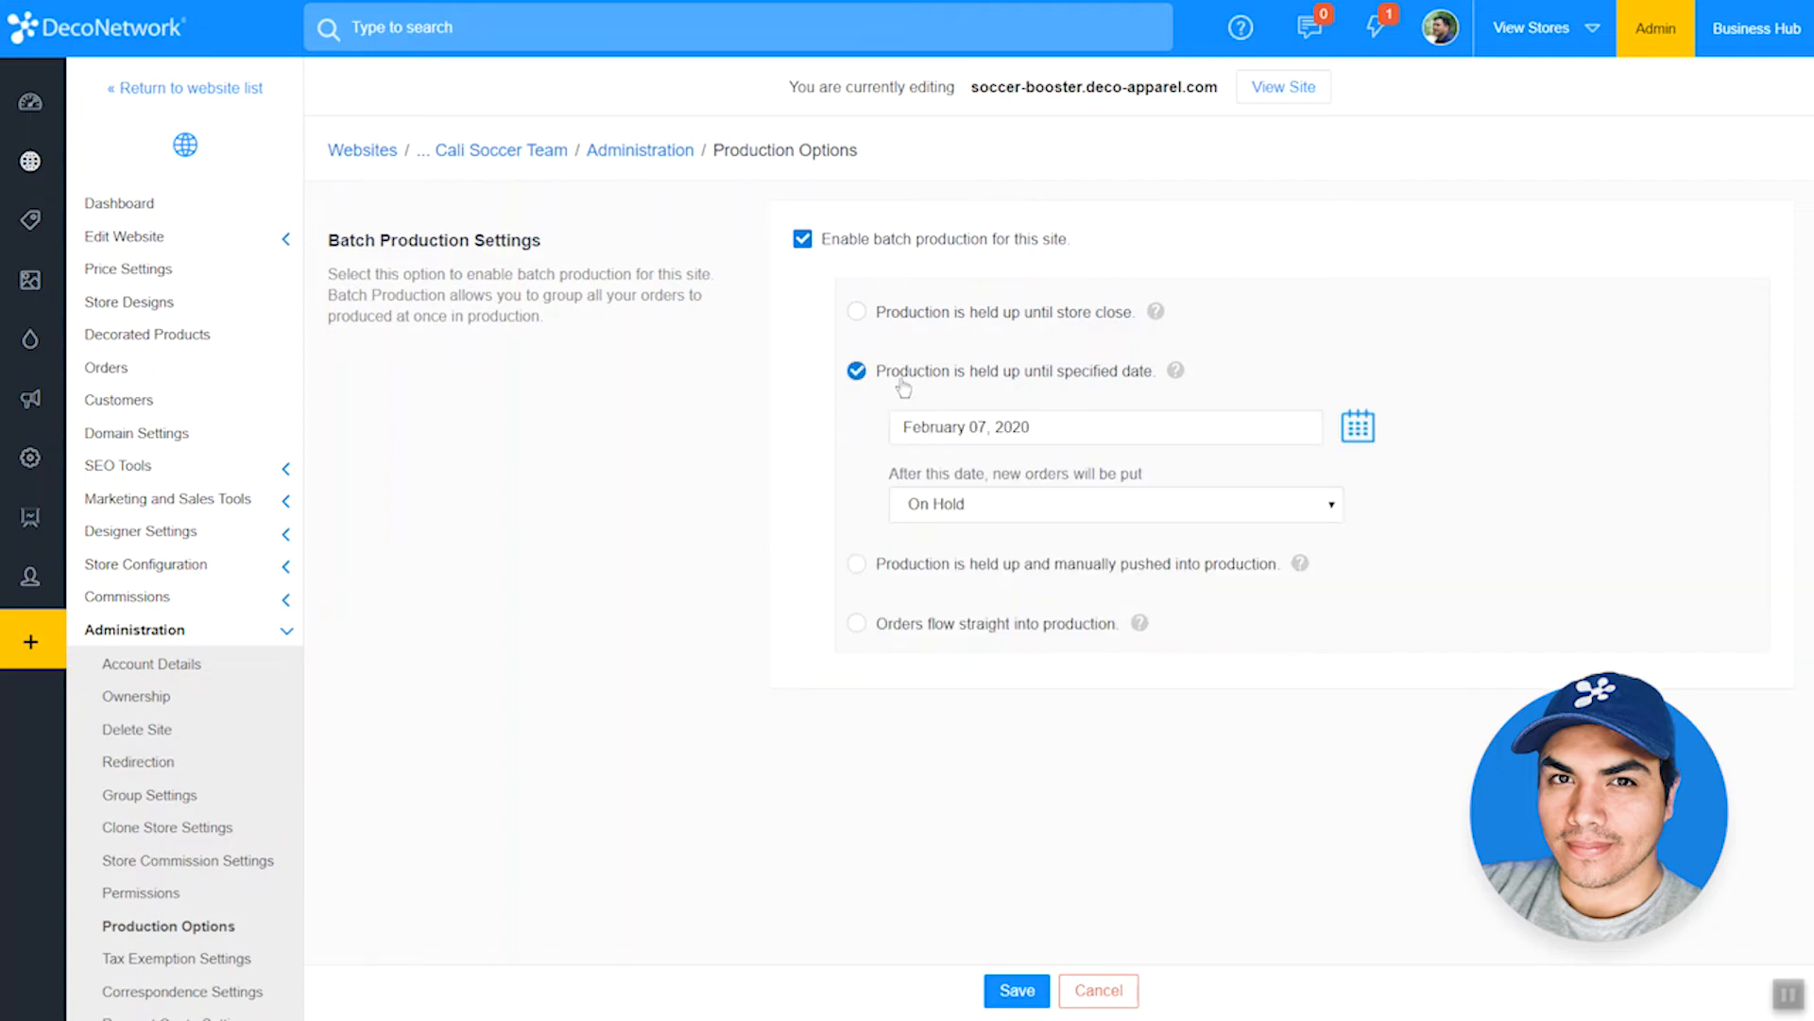
left_click(909, 321)
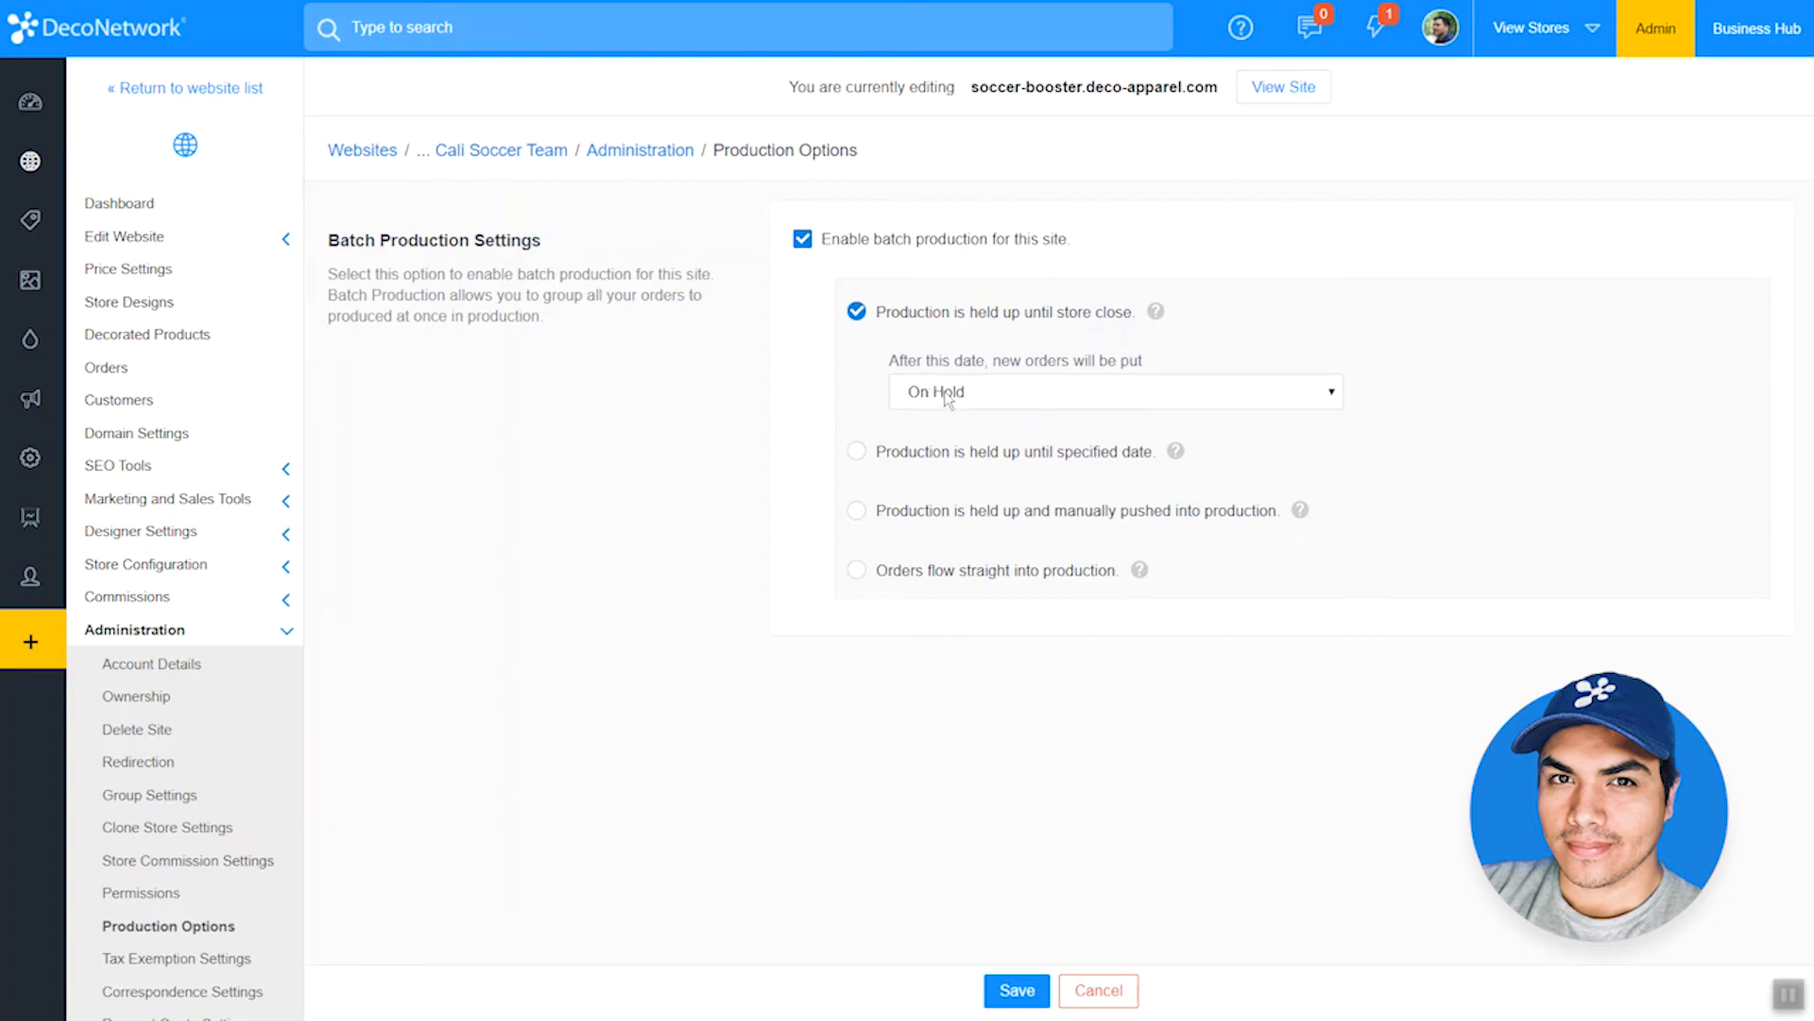
left_click(1015, 992)
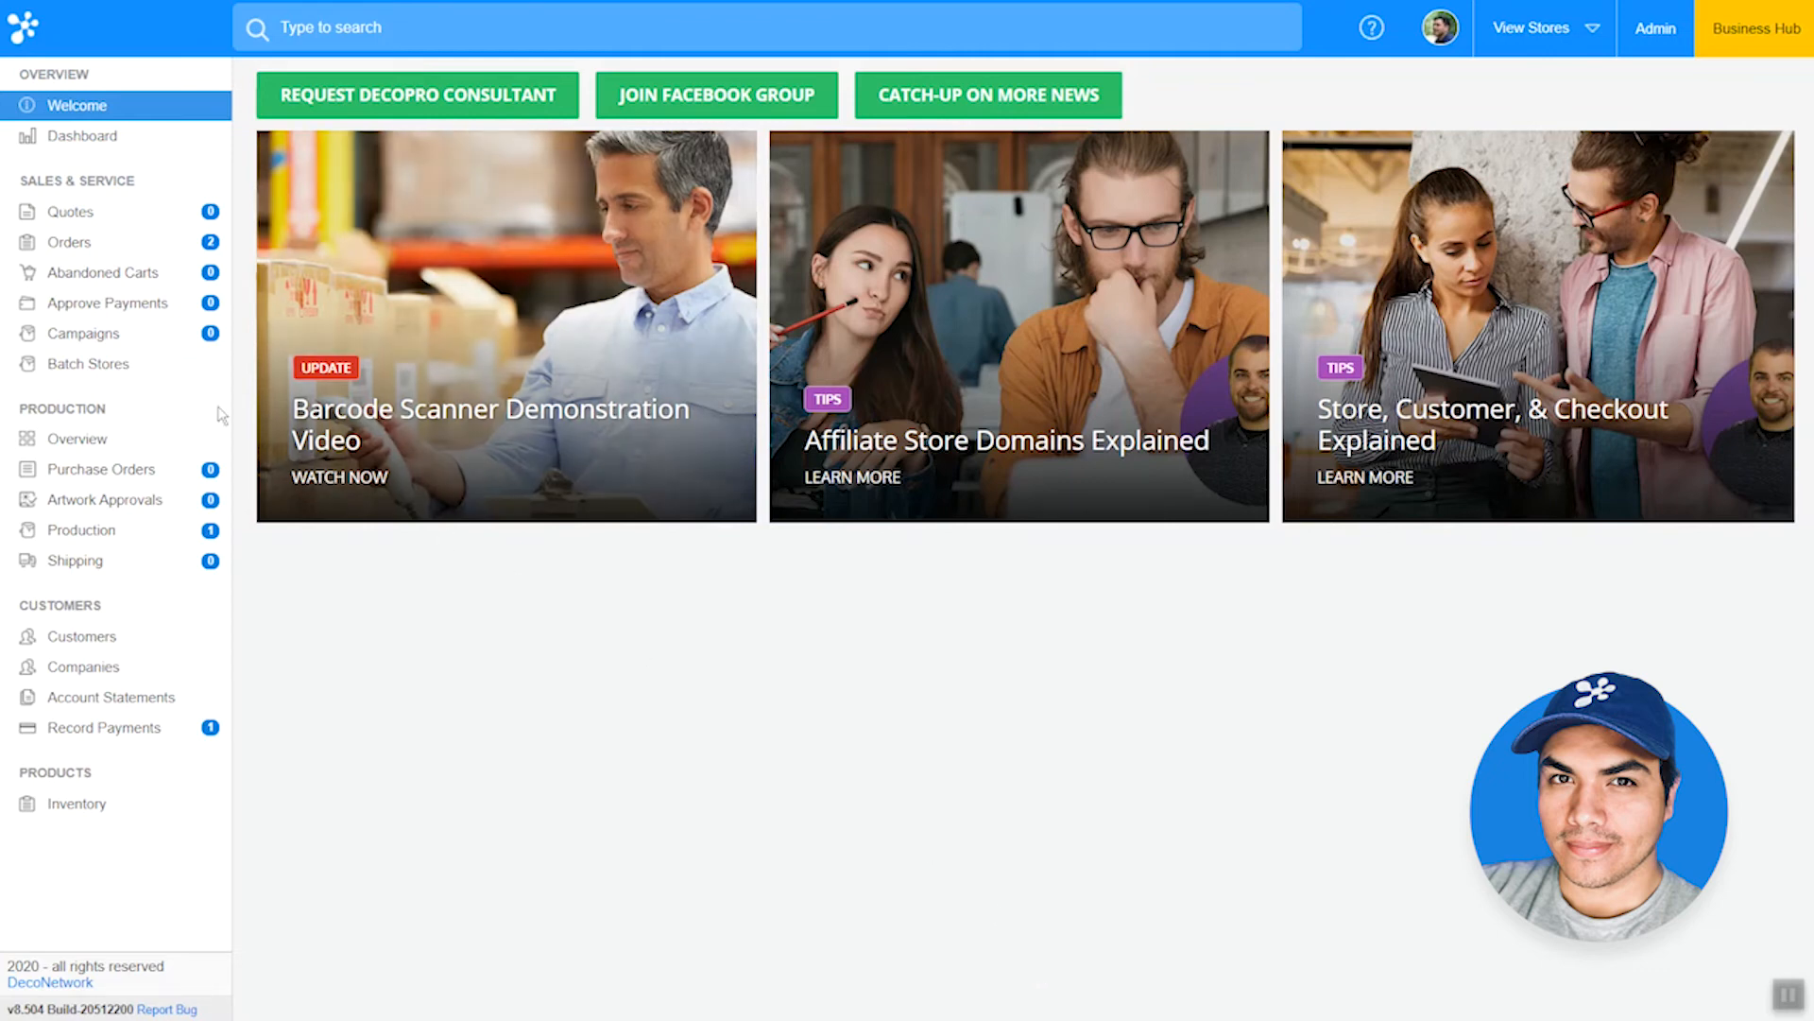
Step: View the Cali Soccer Team Booster batch store's orders and select the soccer-booster store for a batched store purchase order
left_click(148, 374)
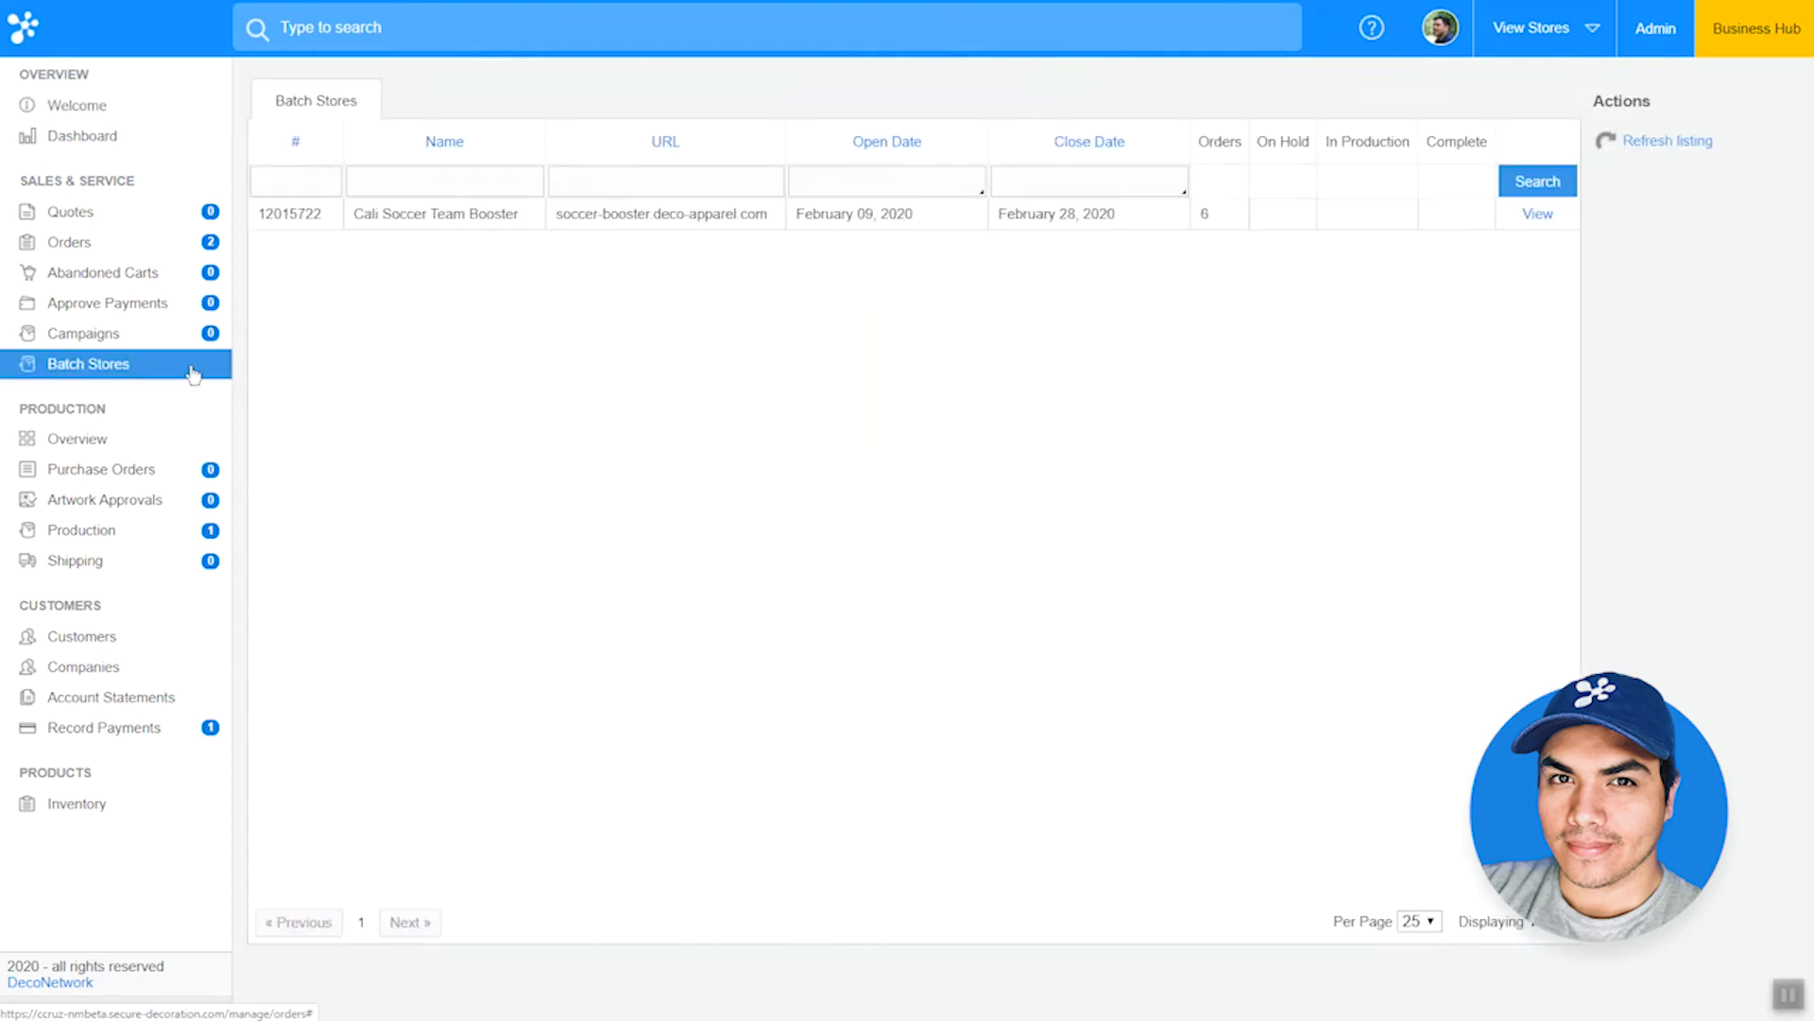
left_click(1538, 215)
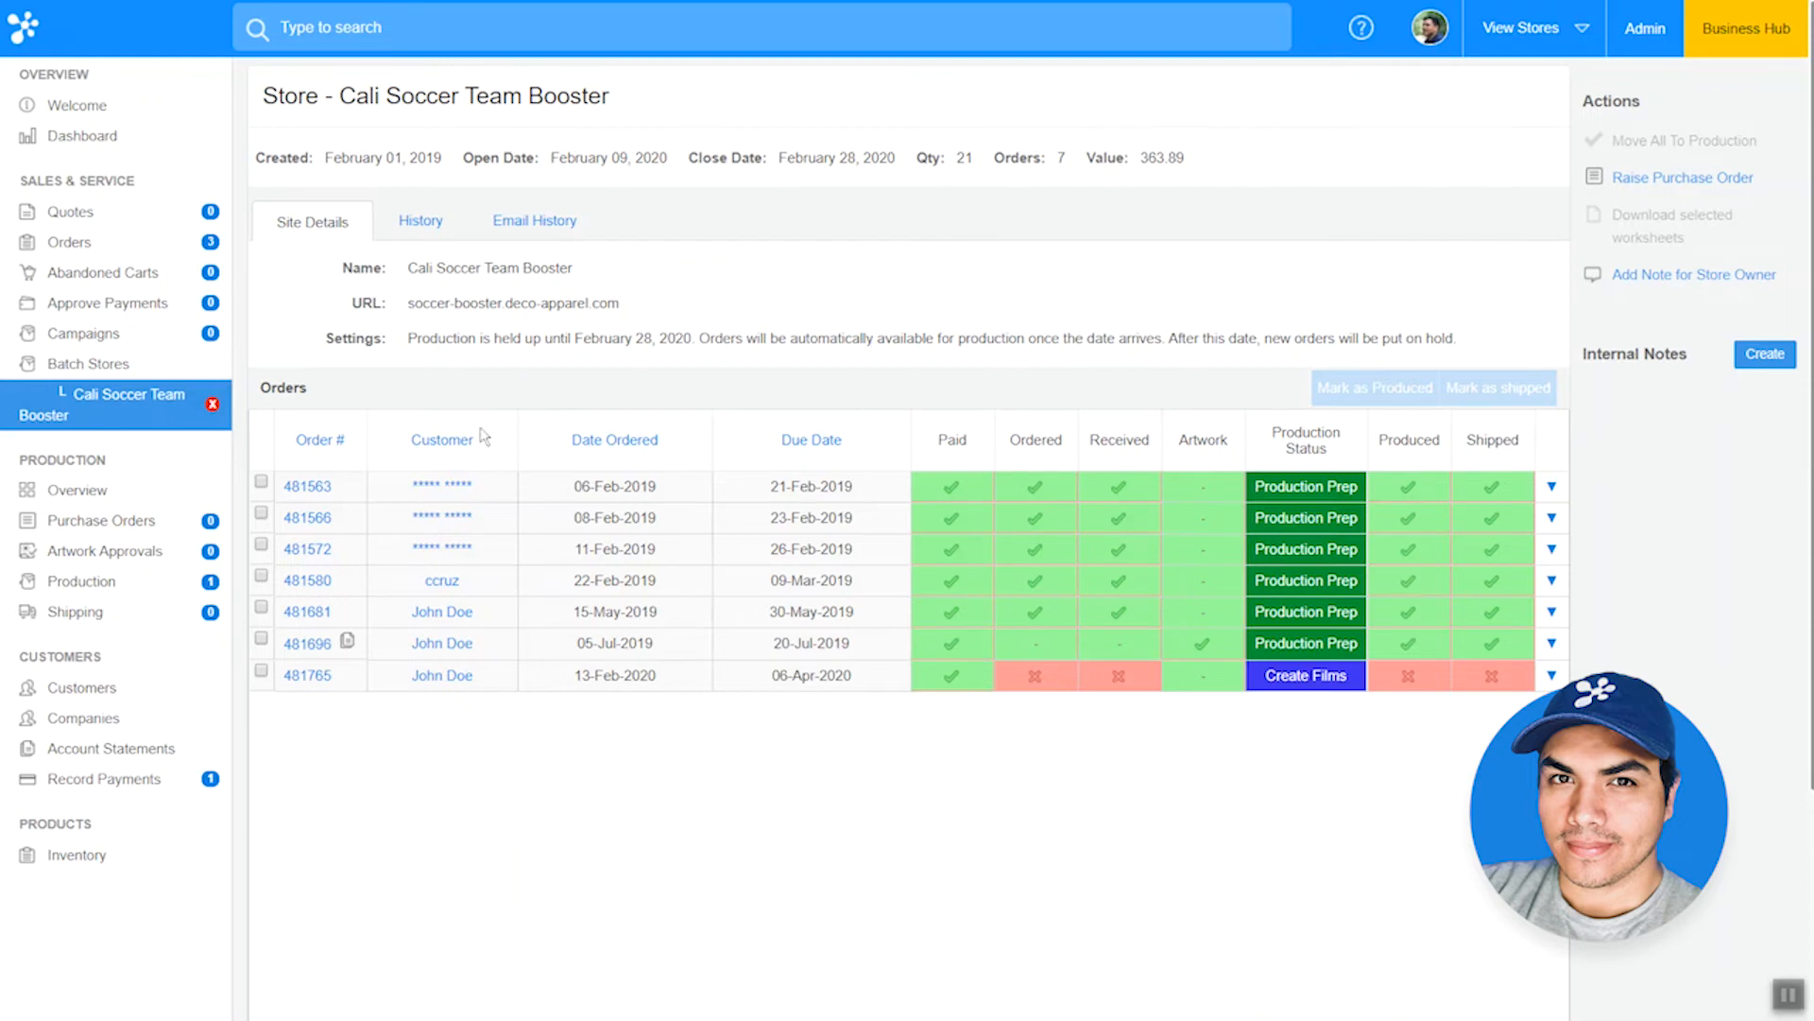
left_click(146, 522)
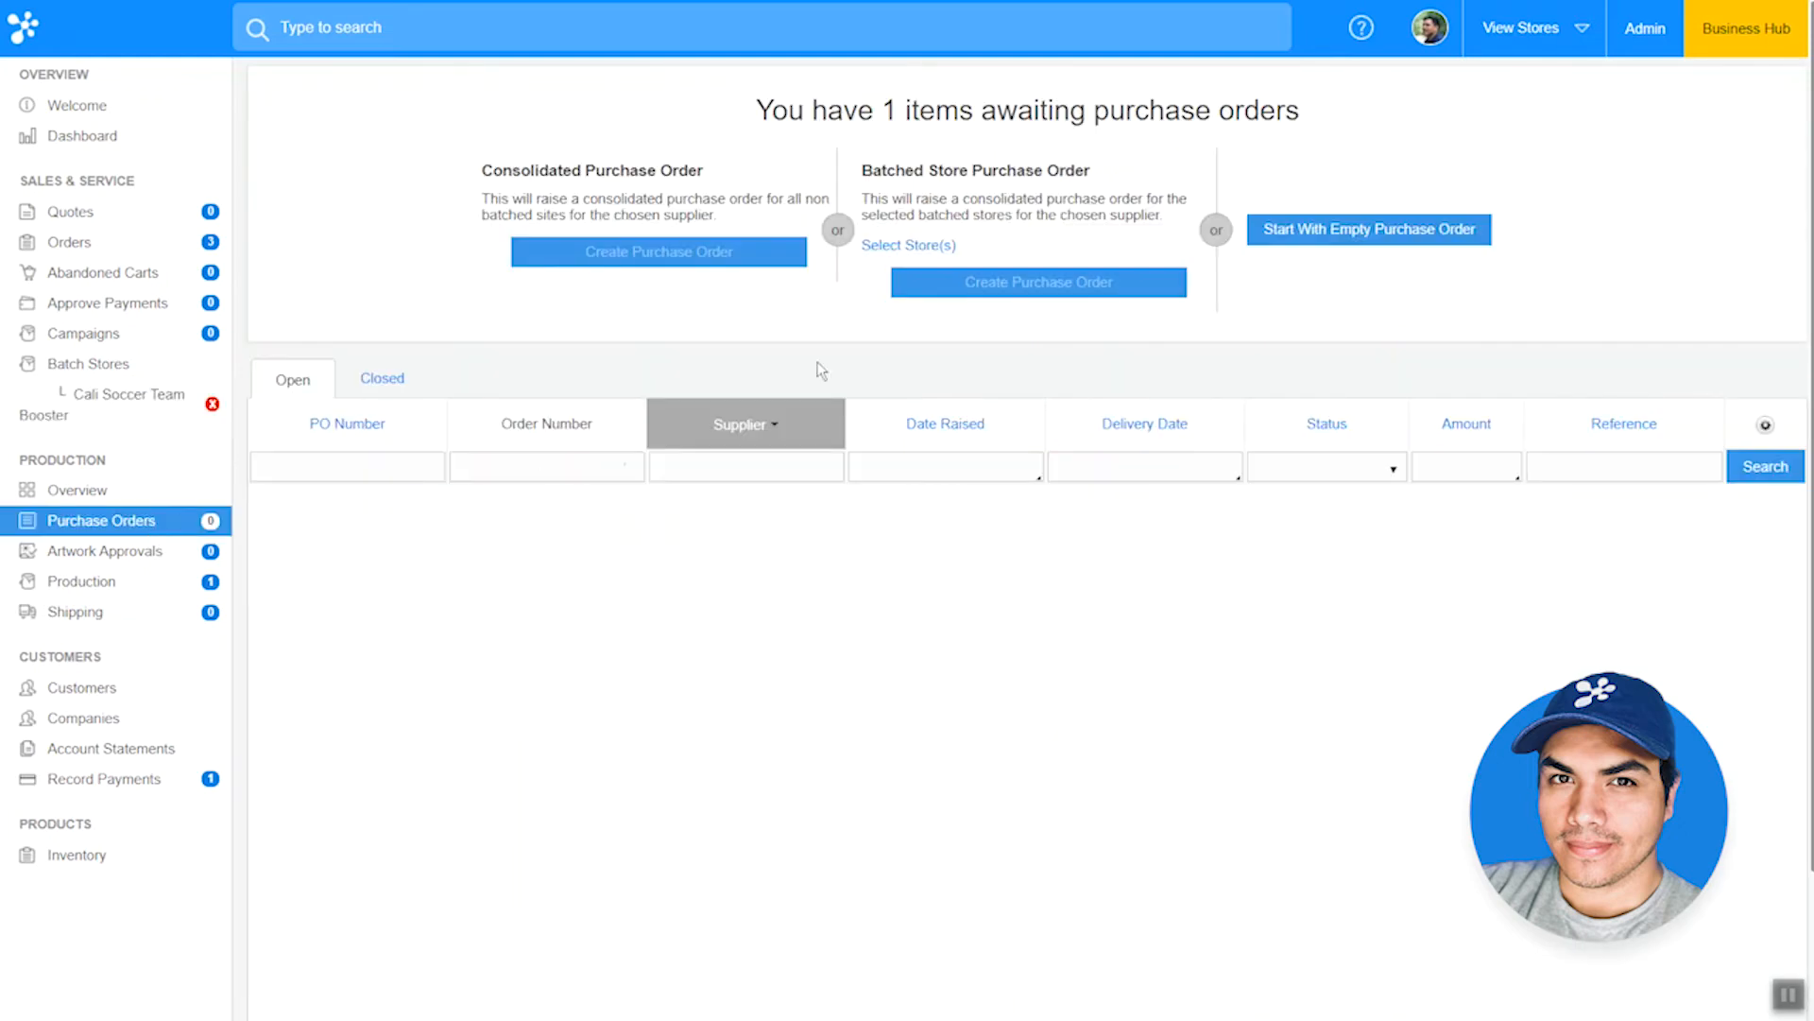
left_click(923, 249)
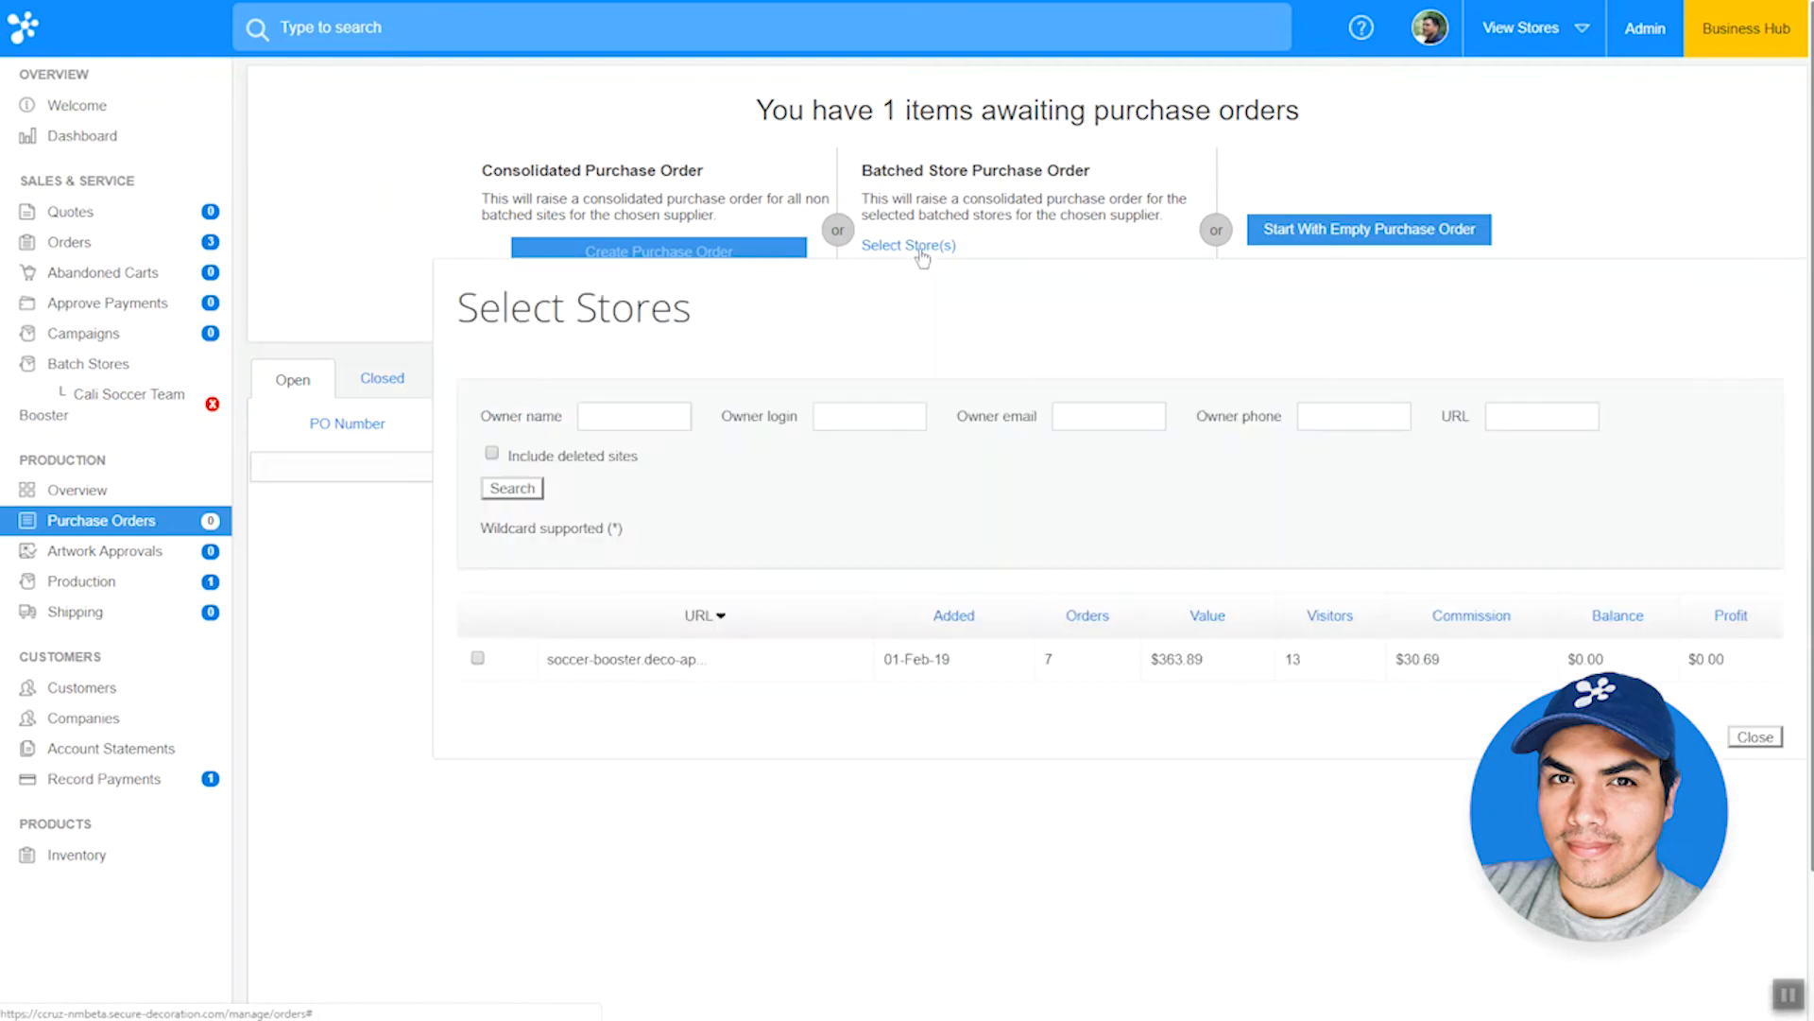
left_click(478, 659)
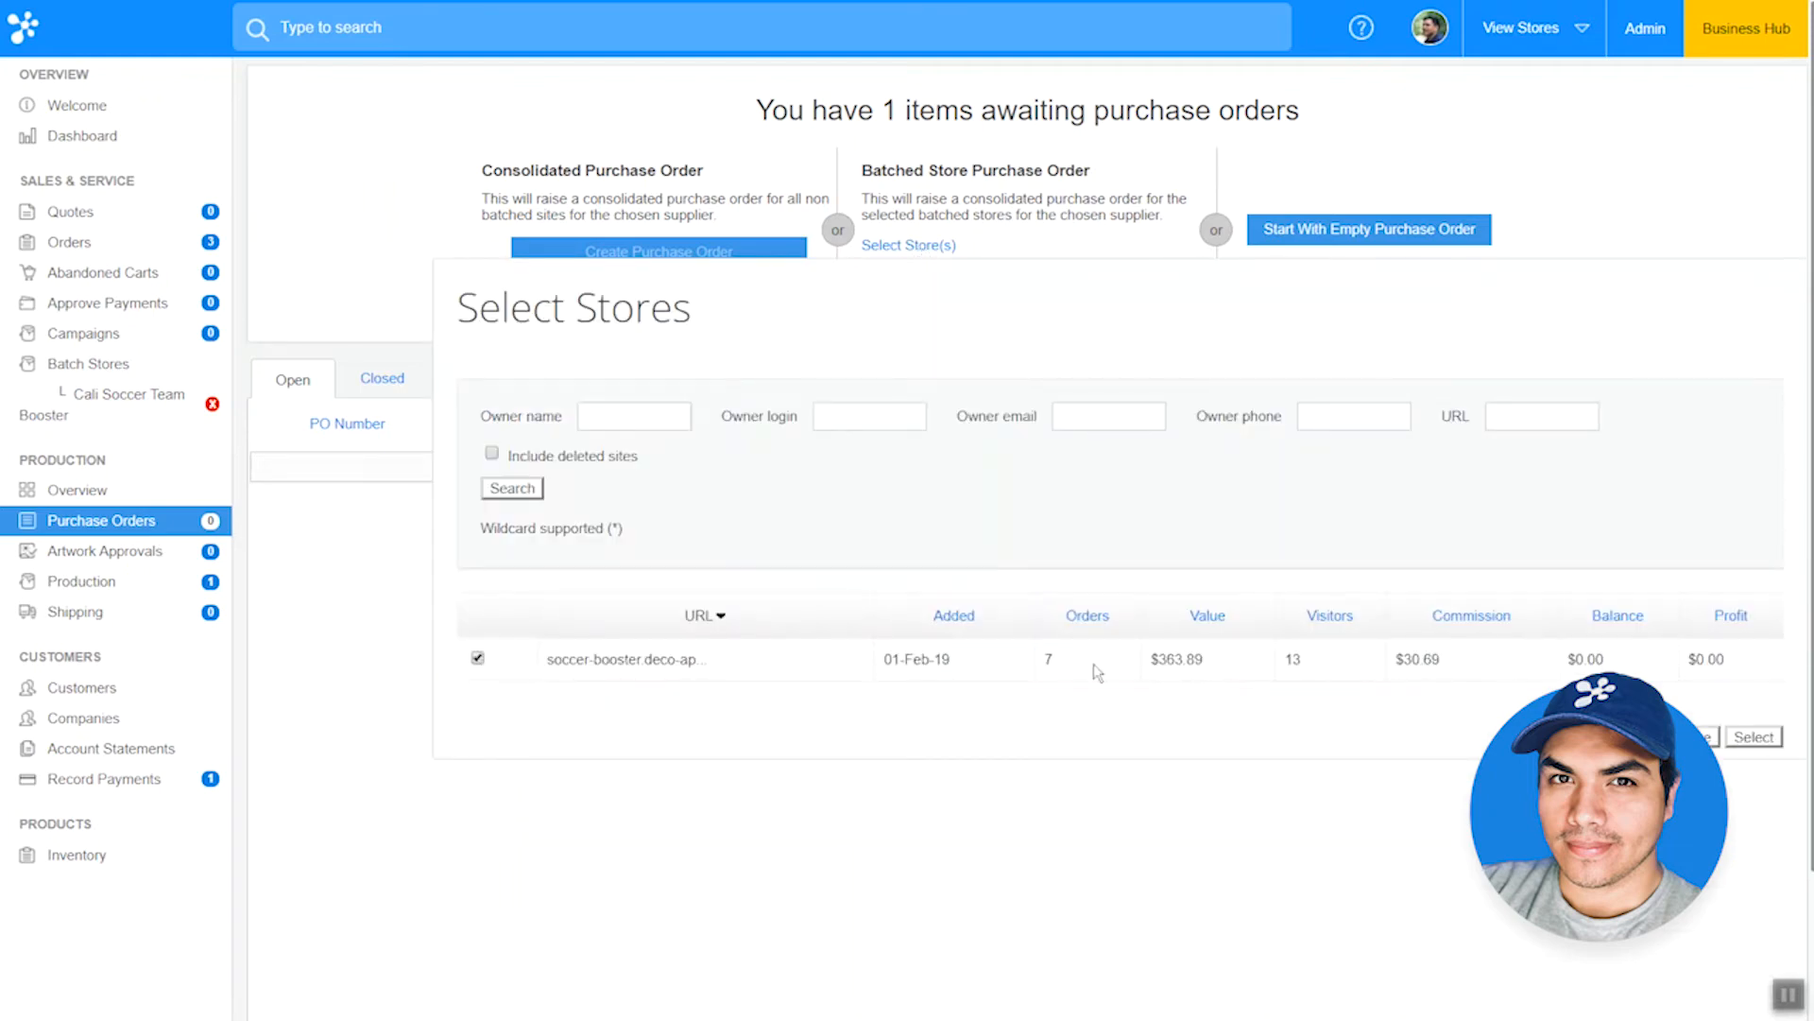
left_click(1755, 737)
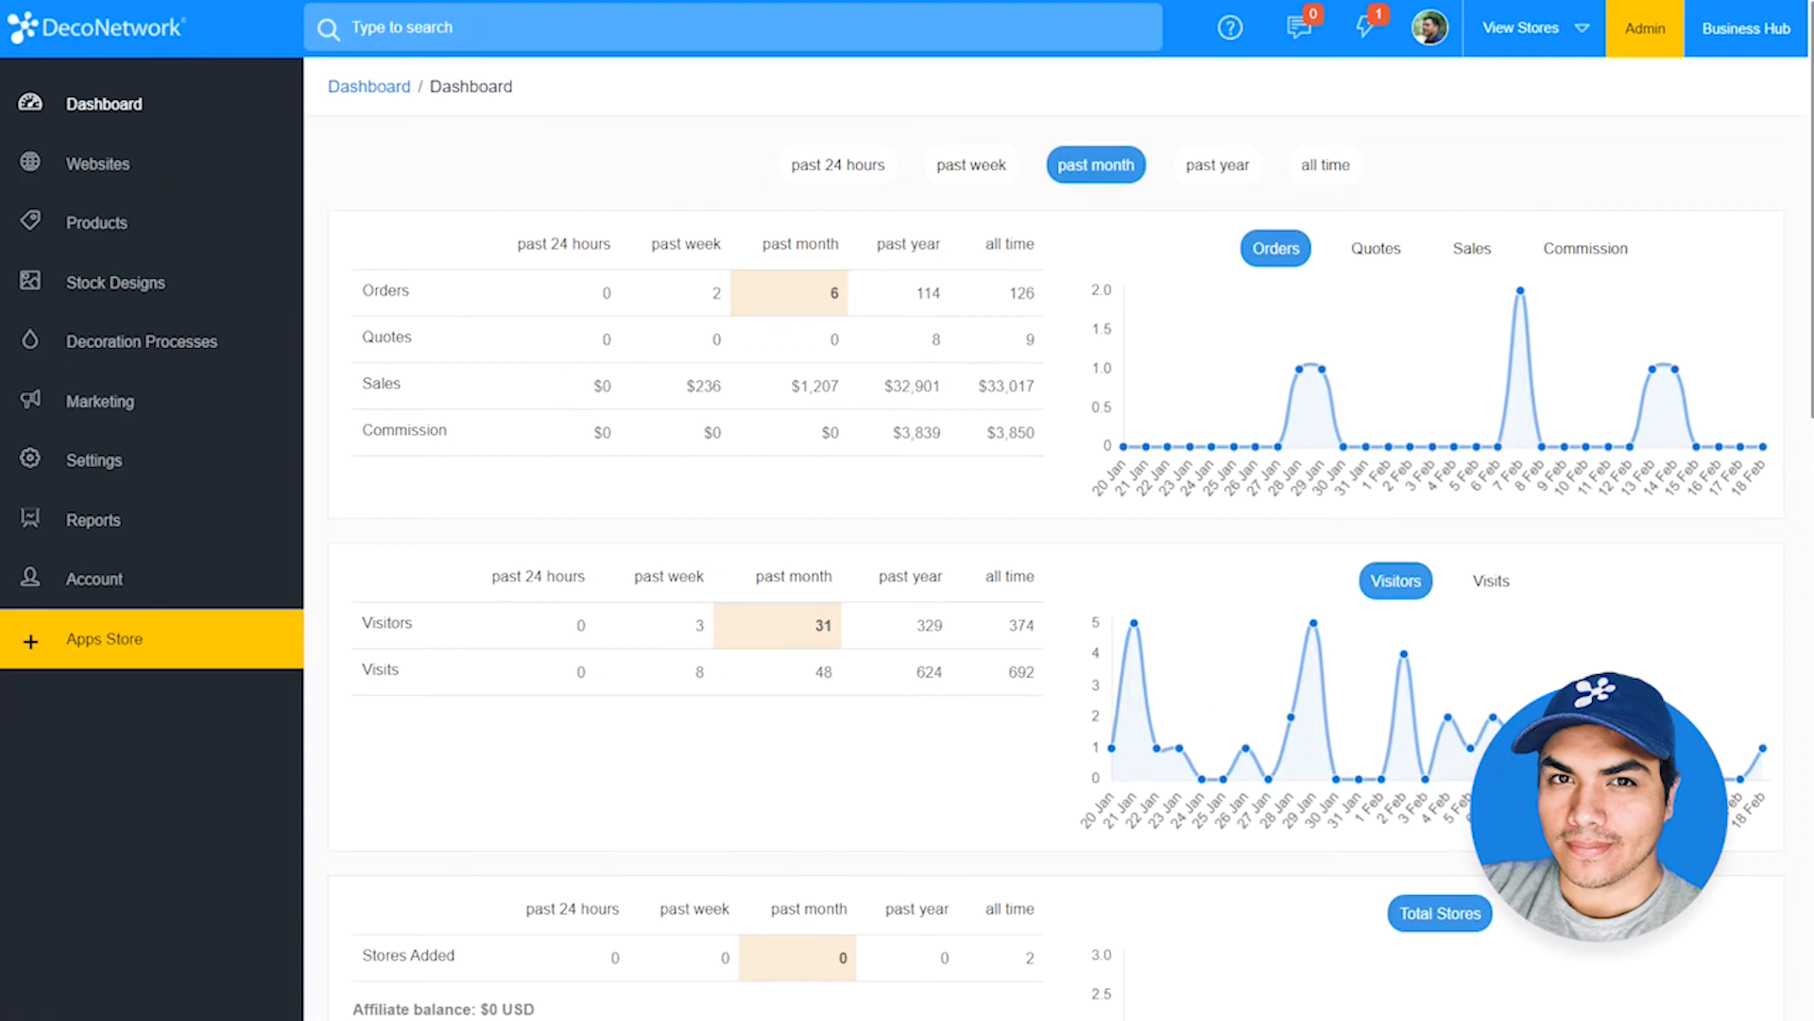
Step: Start a new custom shipping method and view its shipping locations settings
left_click(123, 472)
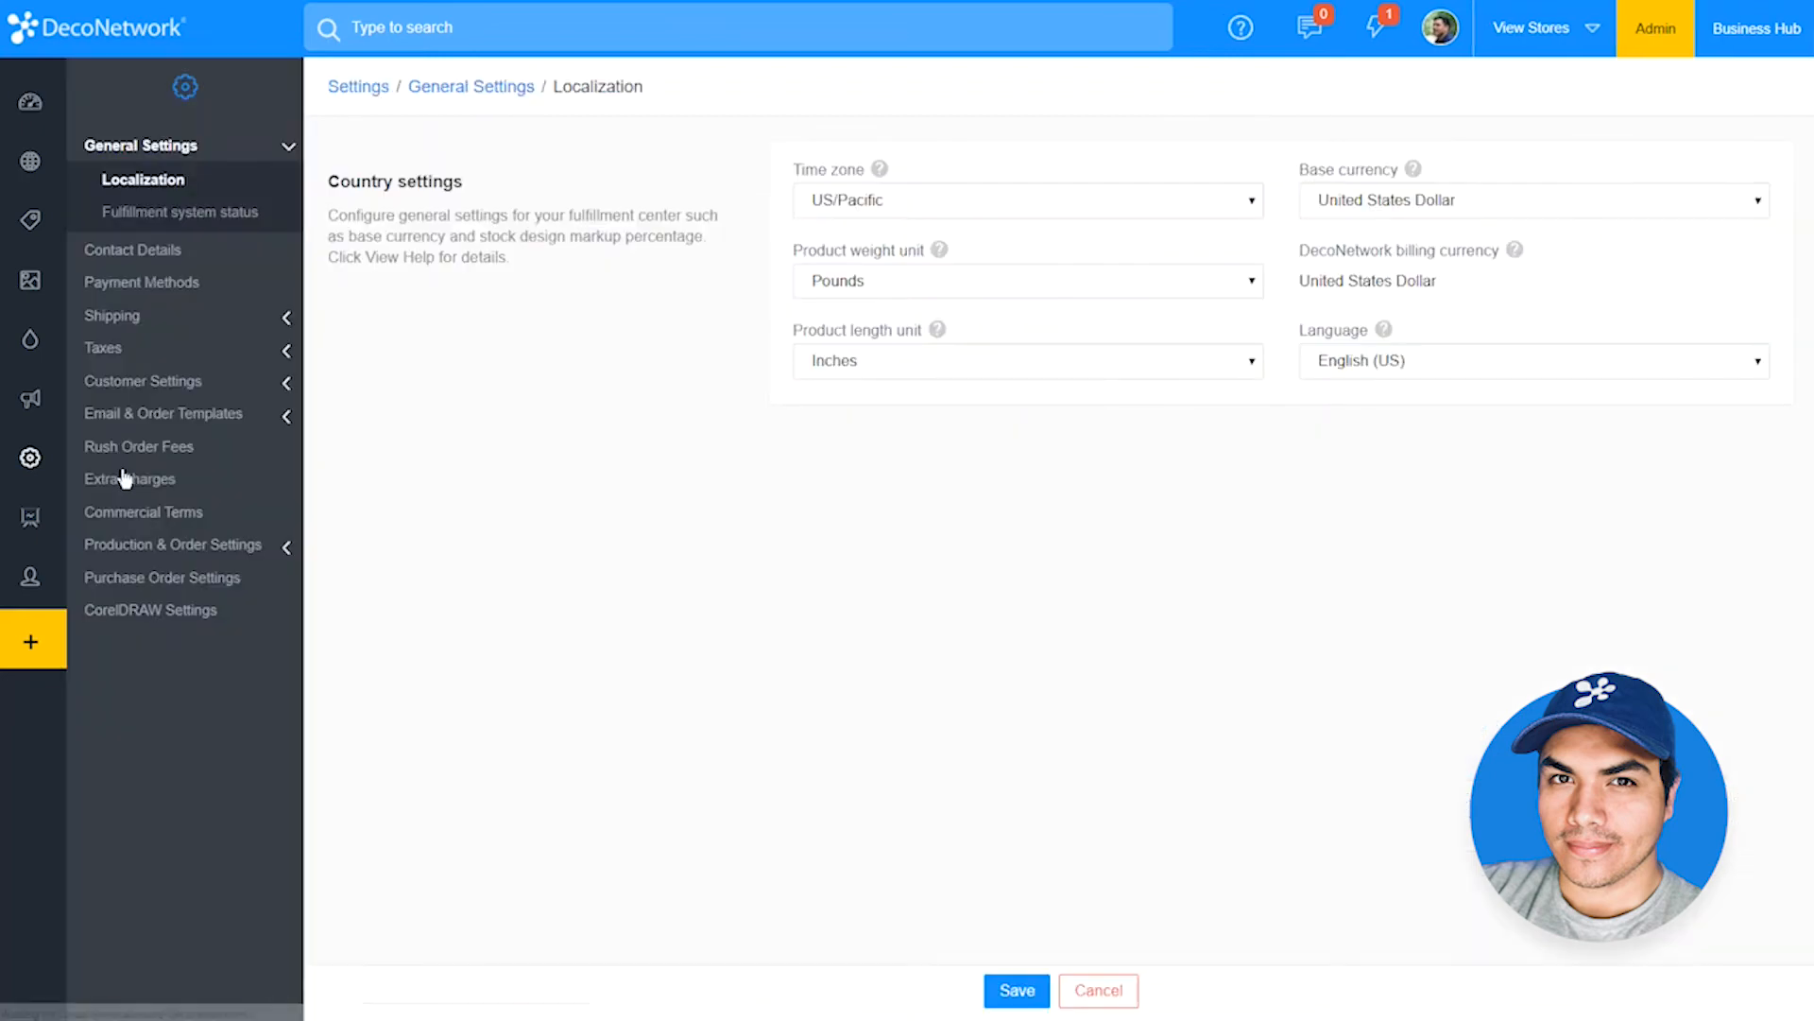
left_click(118, 317)
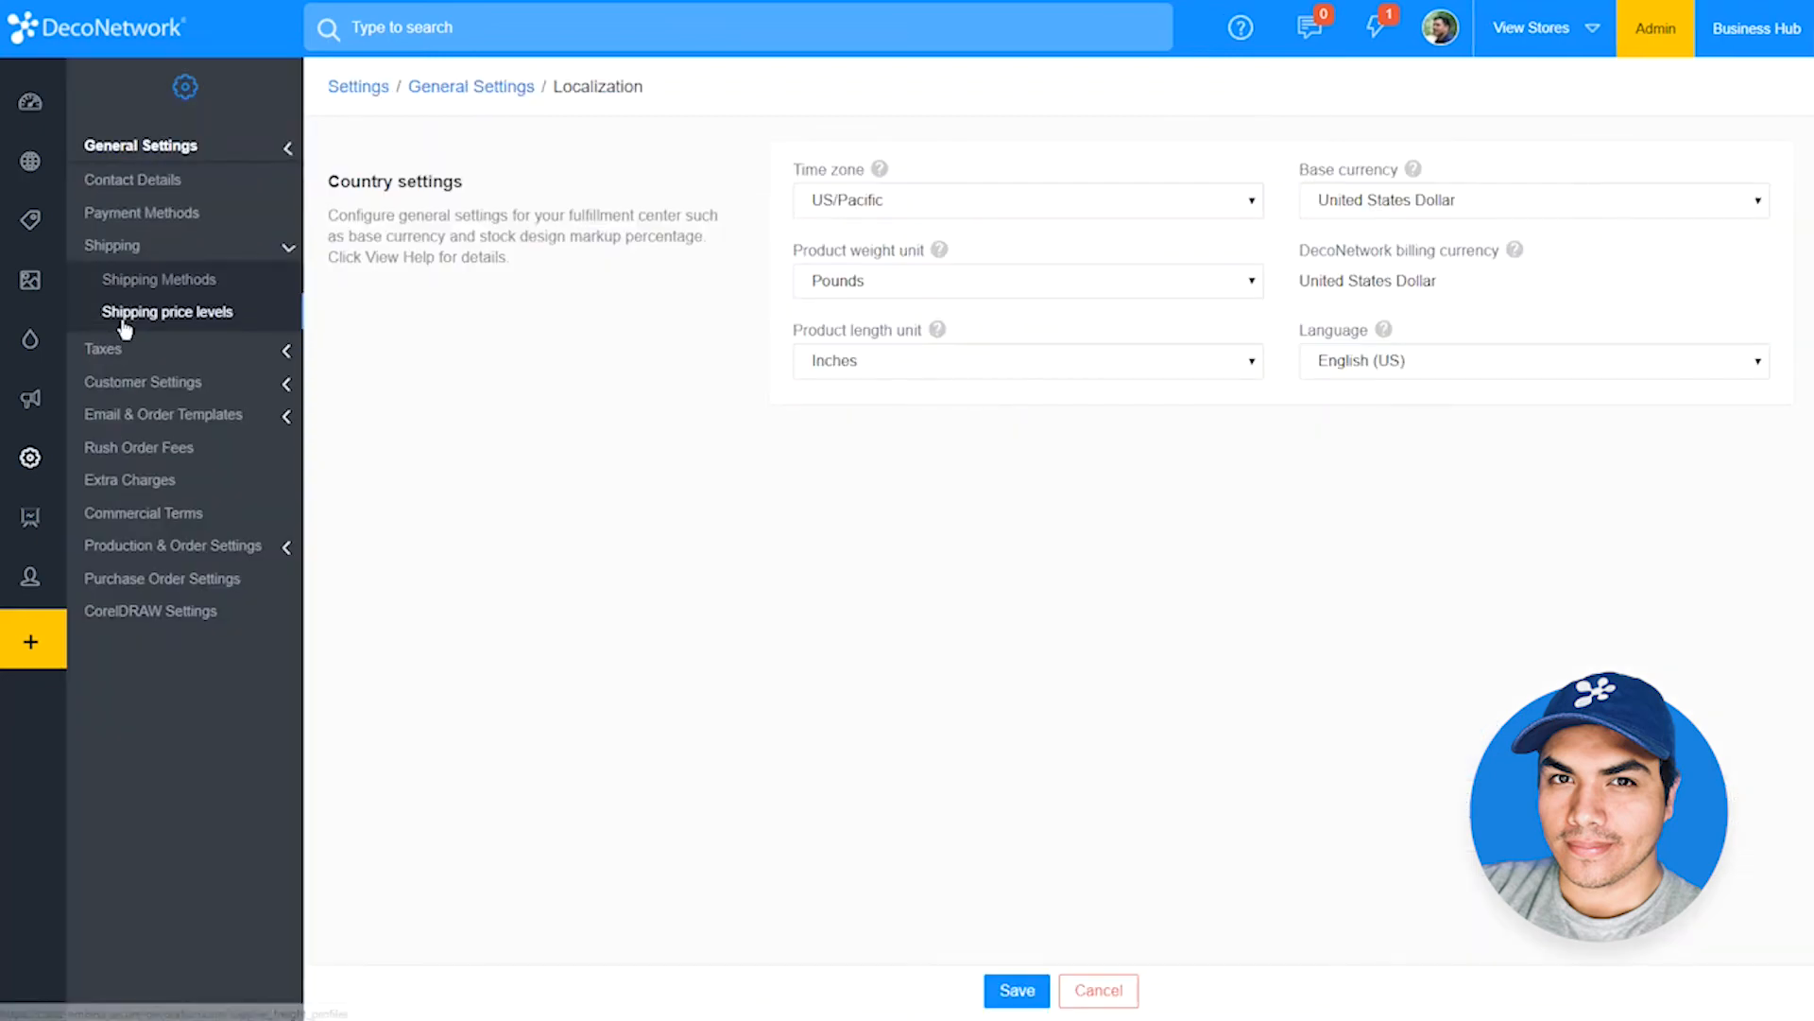
left_click(127, 283)
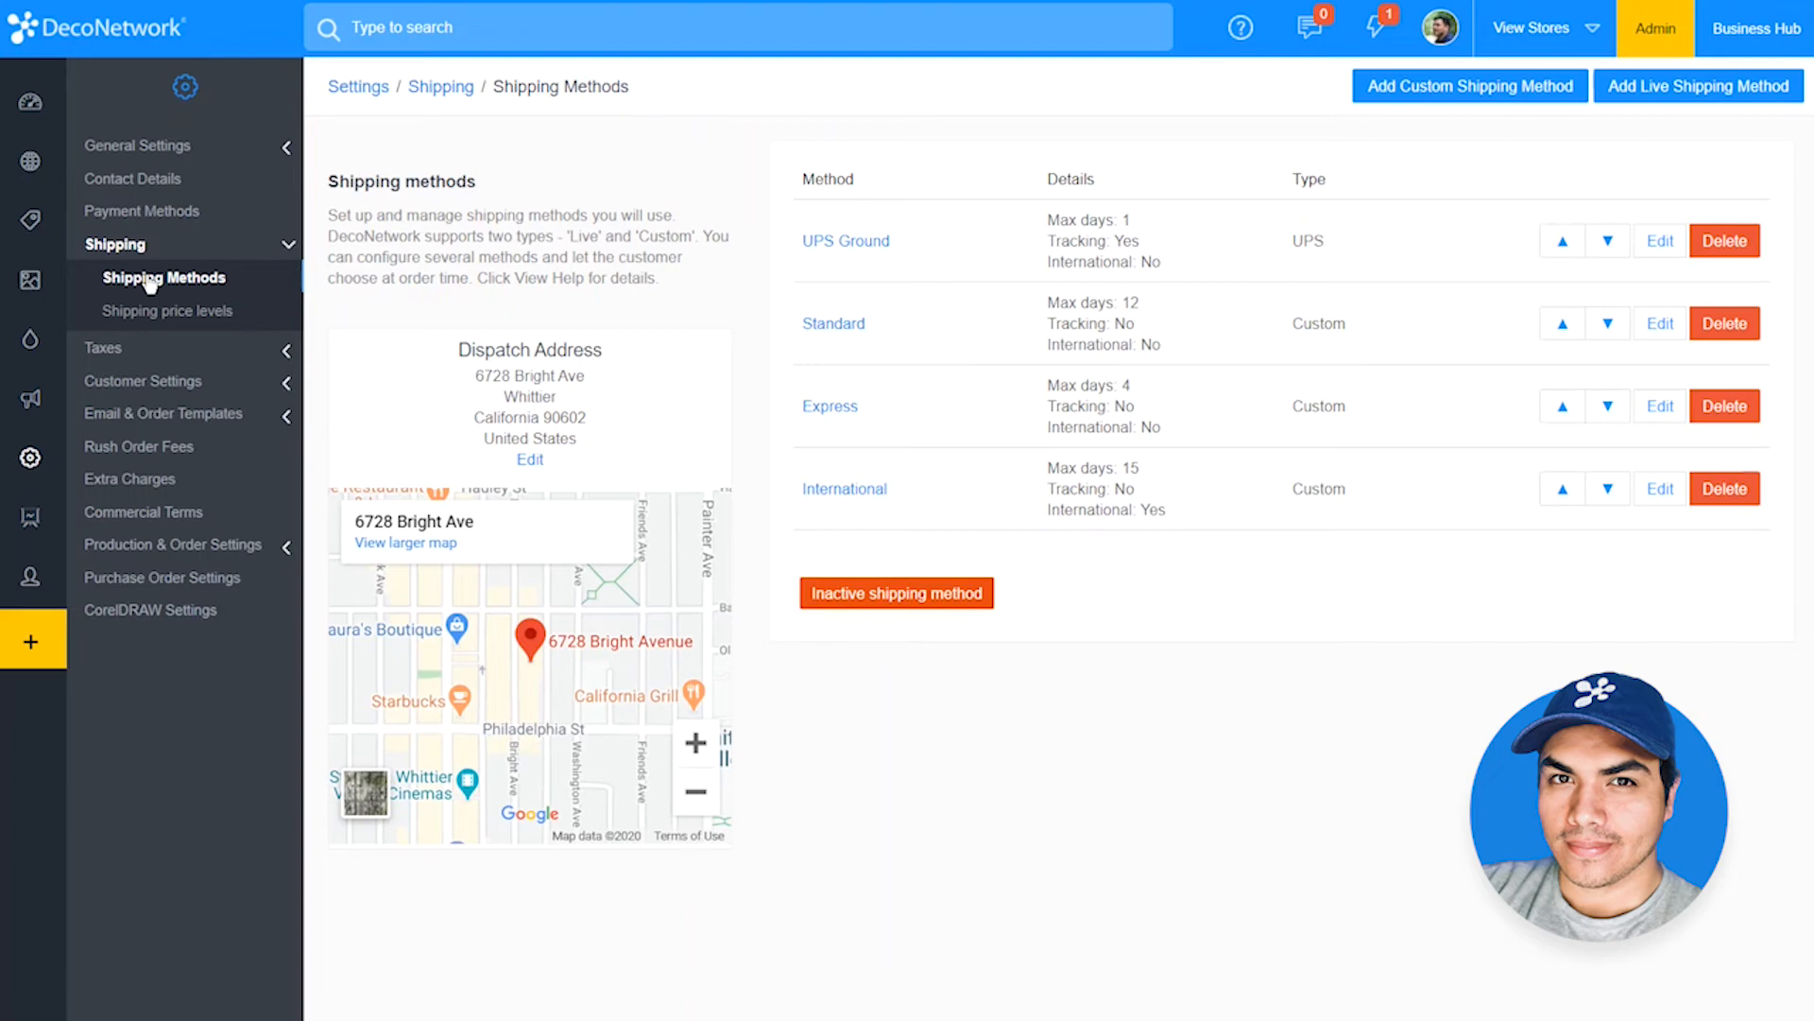
left_click(1486, 98)
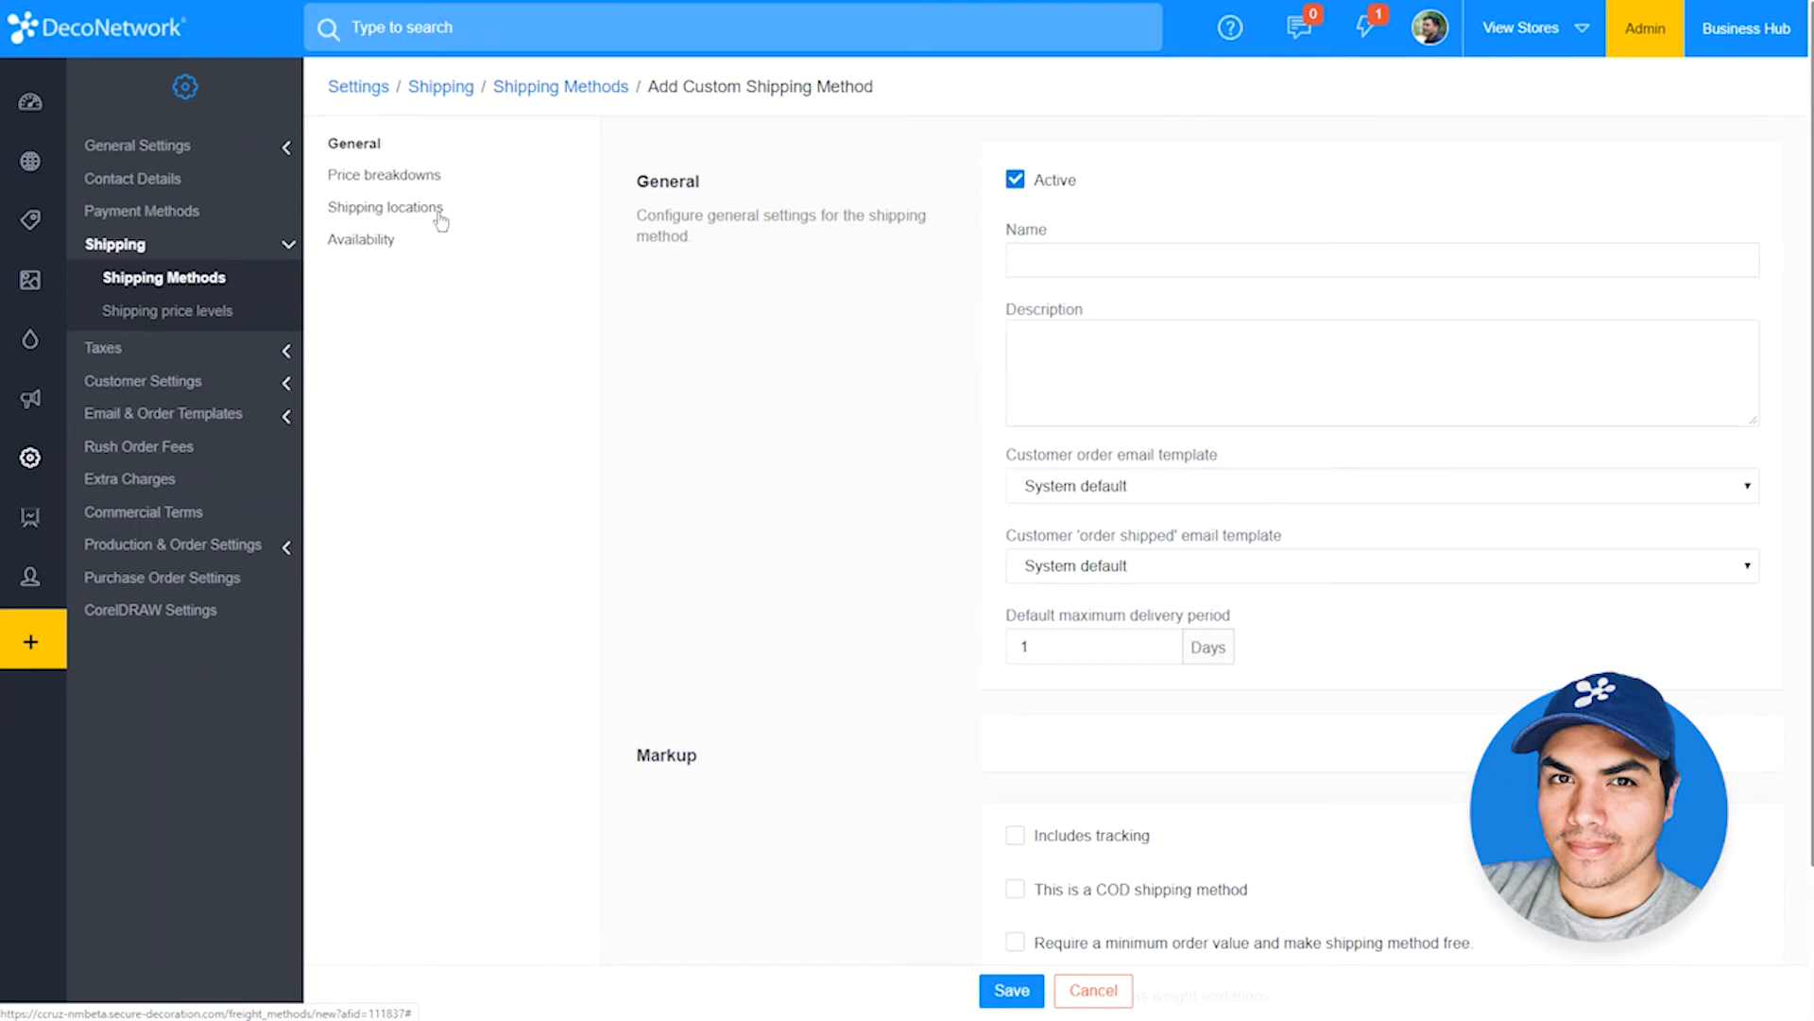
left_click(382, 223)
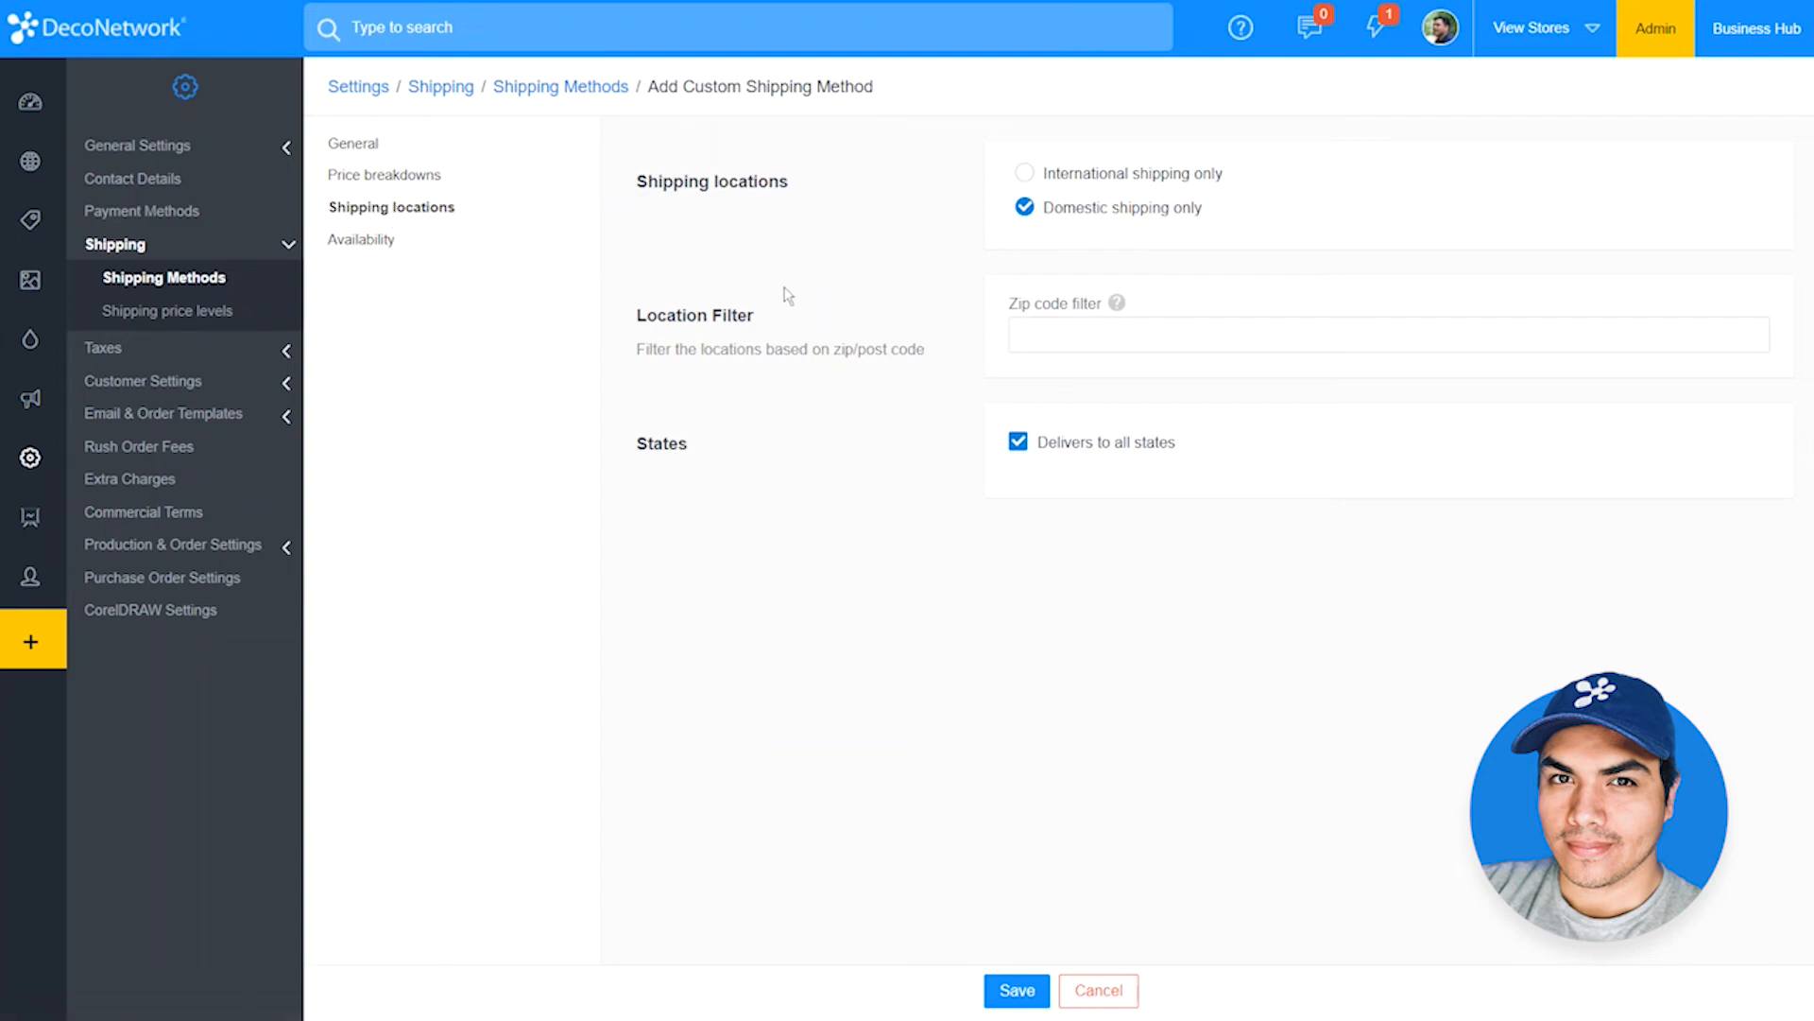
Step: Open the Next Day rush order fee for editing and view its store availability
left_click(142, 447)
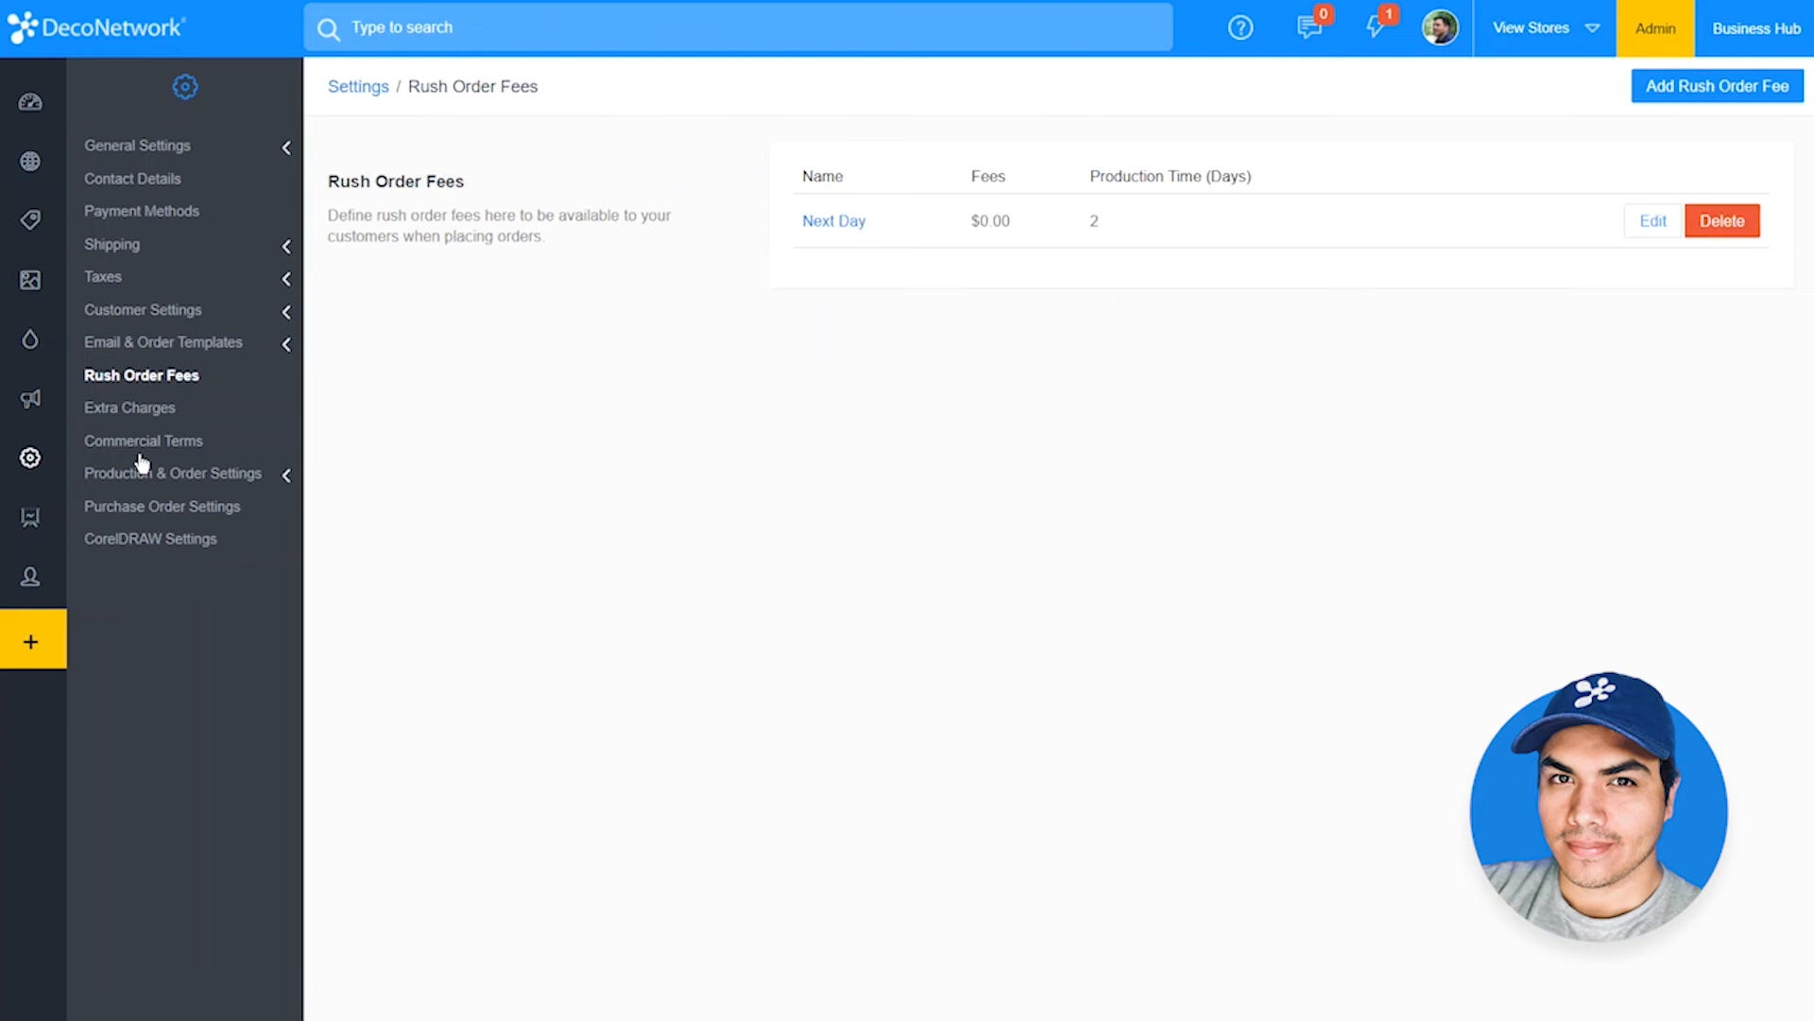
left_click(1661, 228)
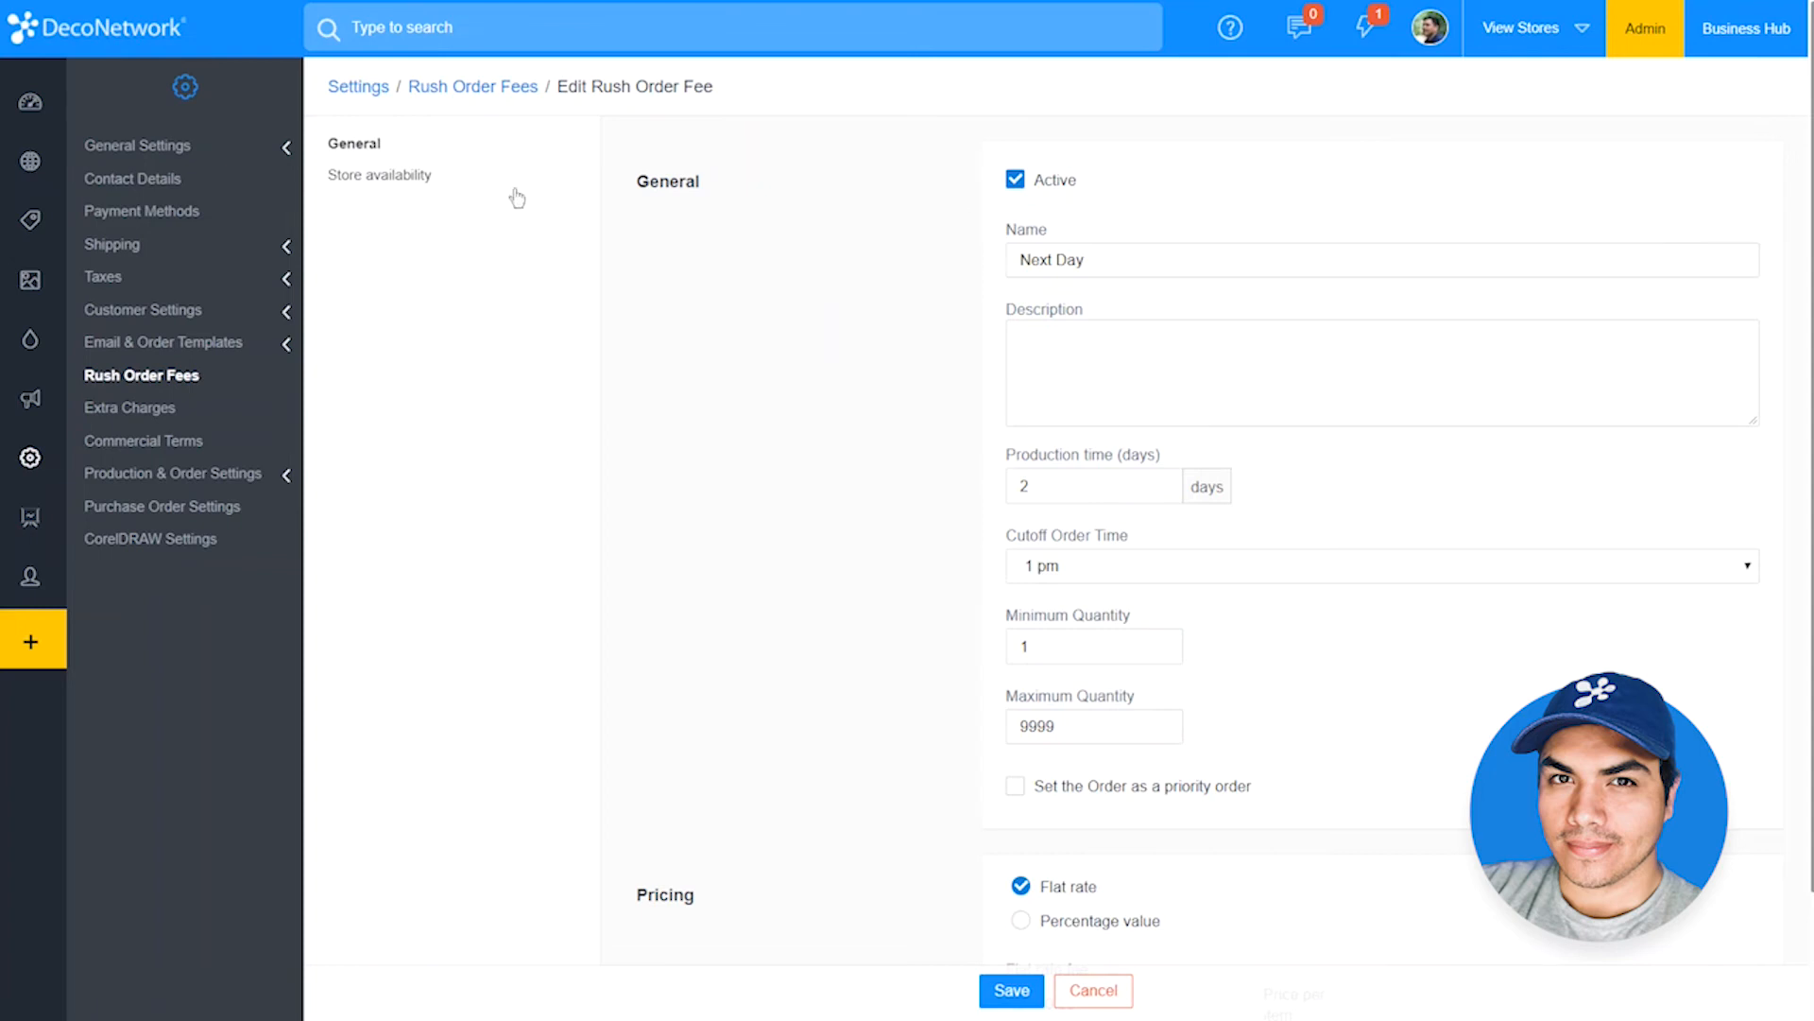
left_click(430, 175)
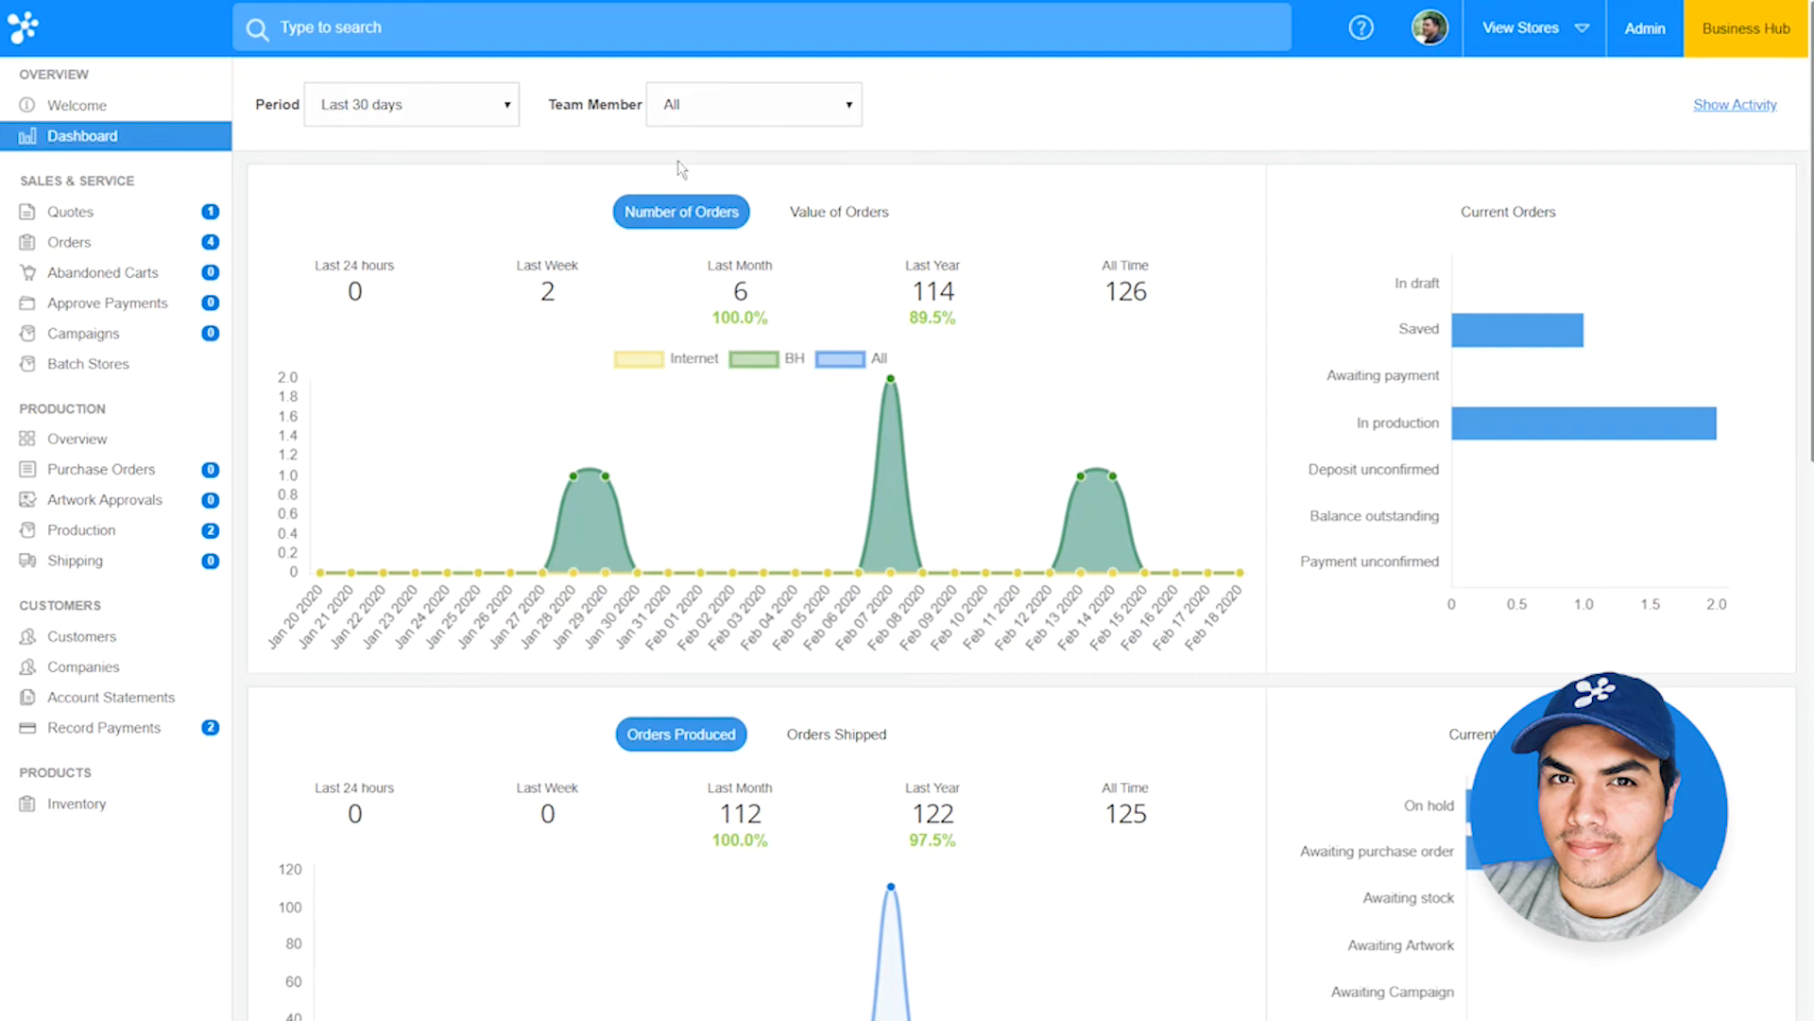
Step: Open the saved quote's payment details and disable Credit card in its customer payment options, leaving only In Person
left_click(159, 218)
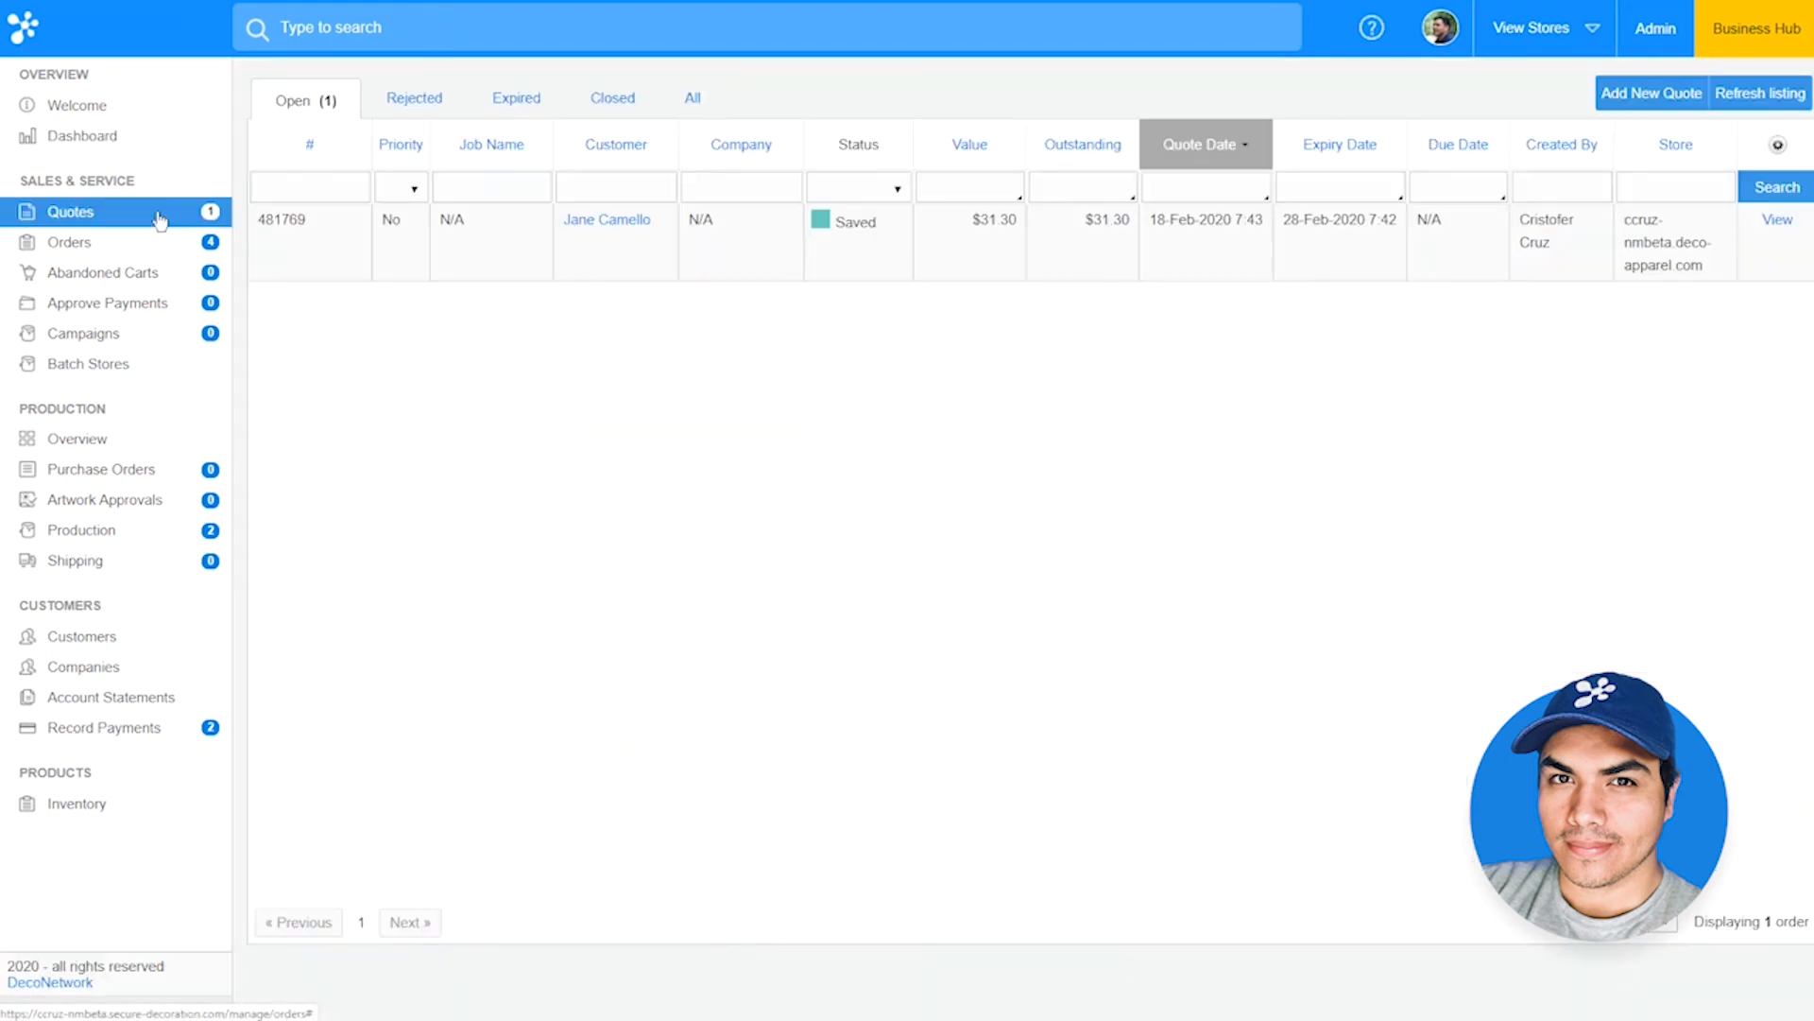
left_click(1800, 241)
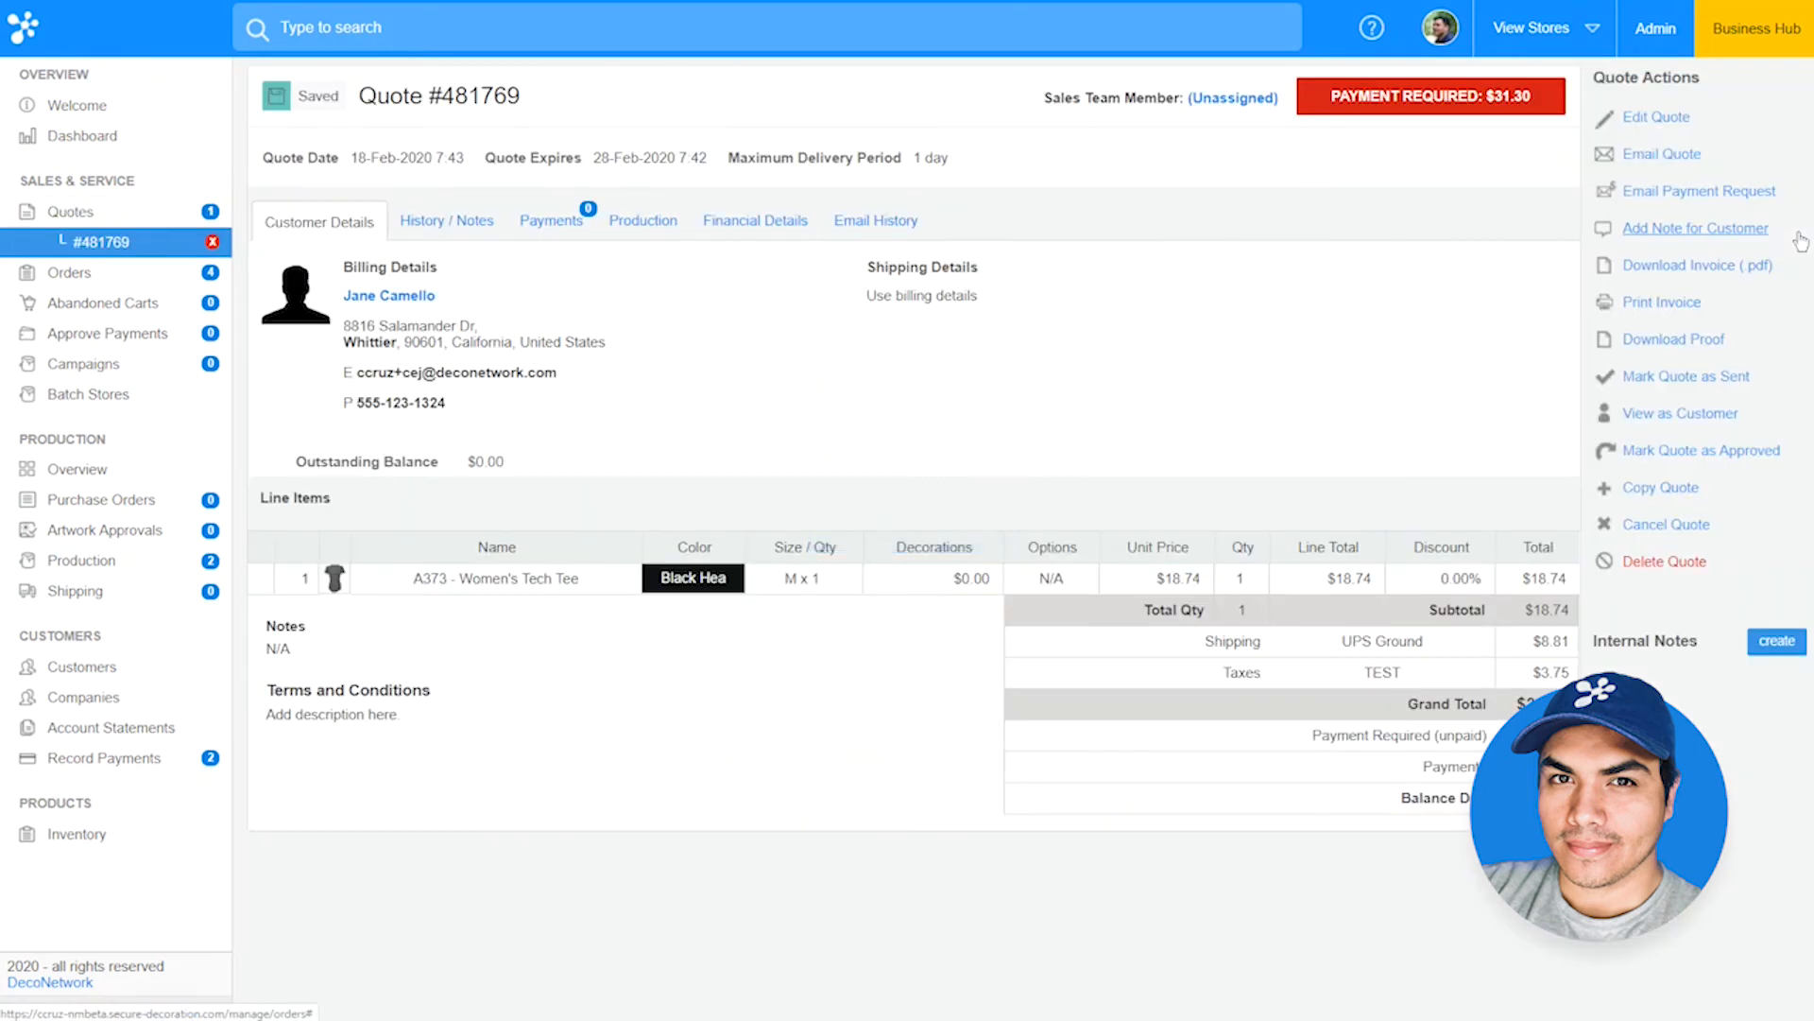
left_click(545, 227)
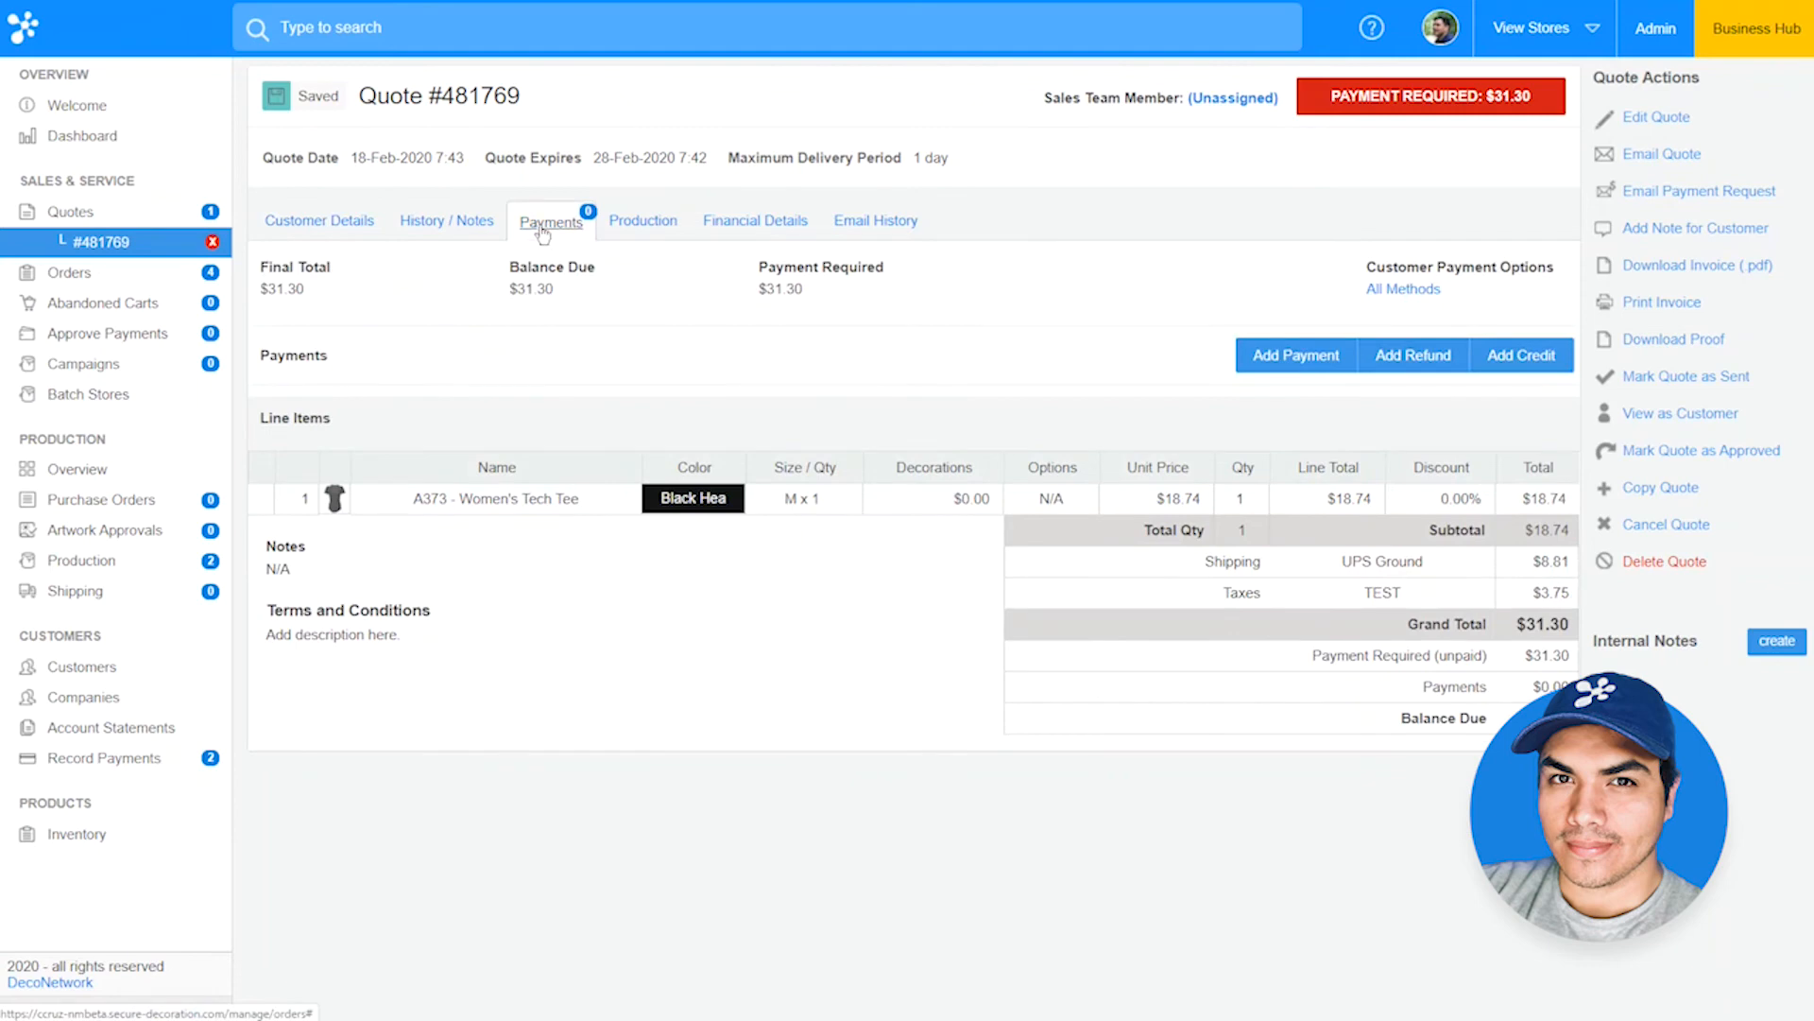
left_click(1390, 289)
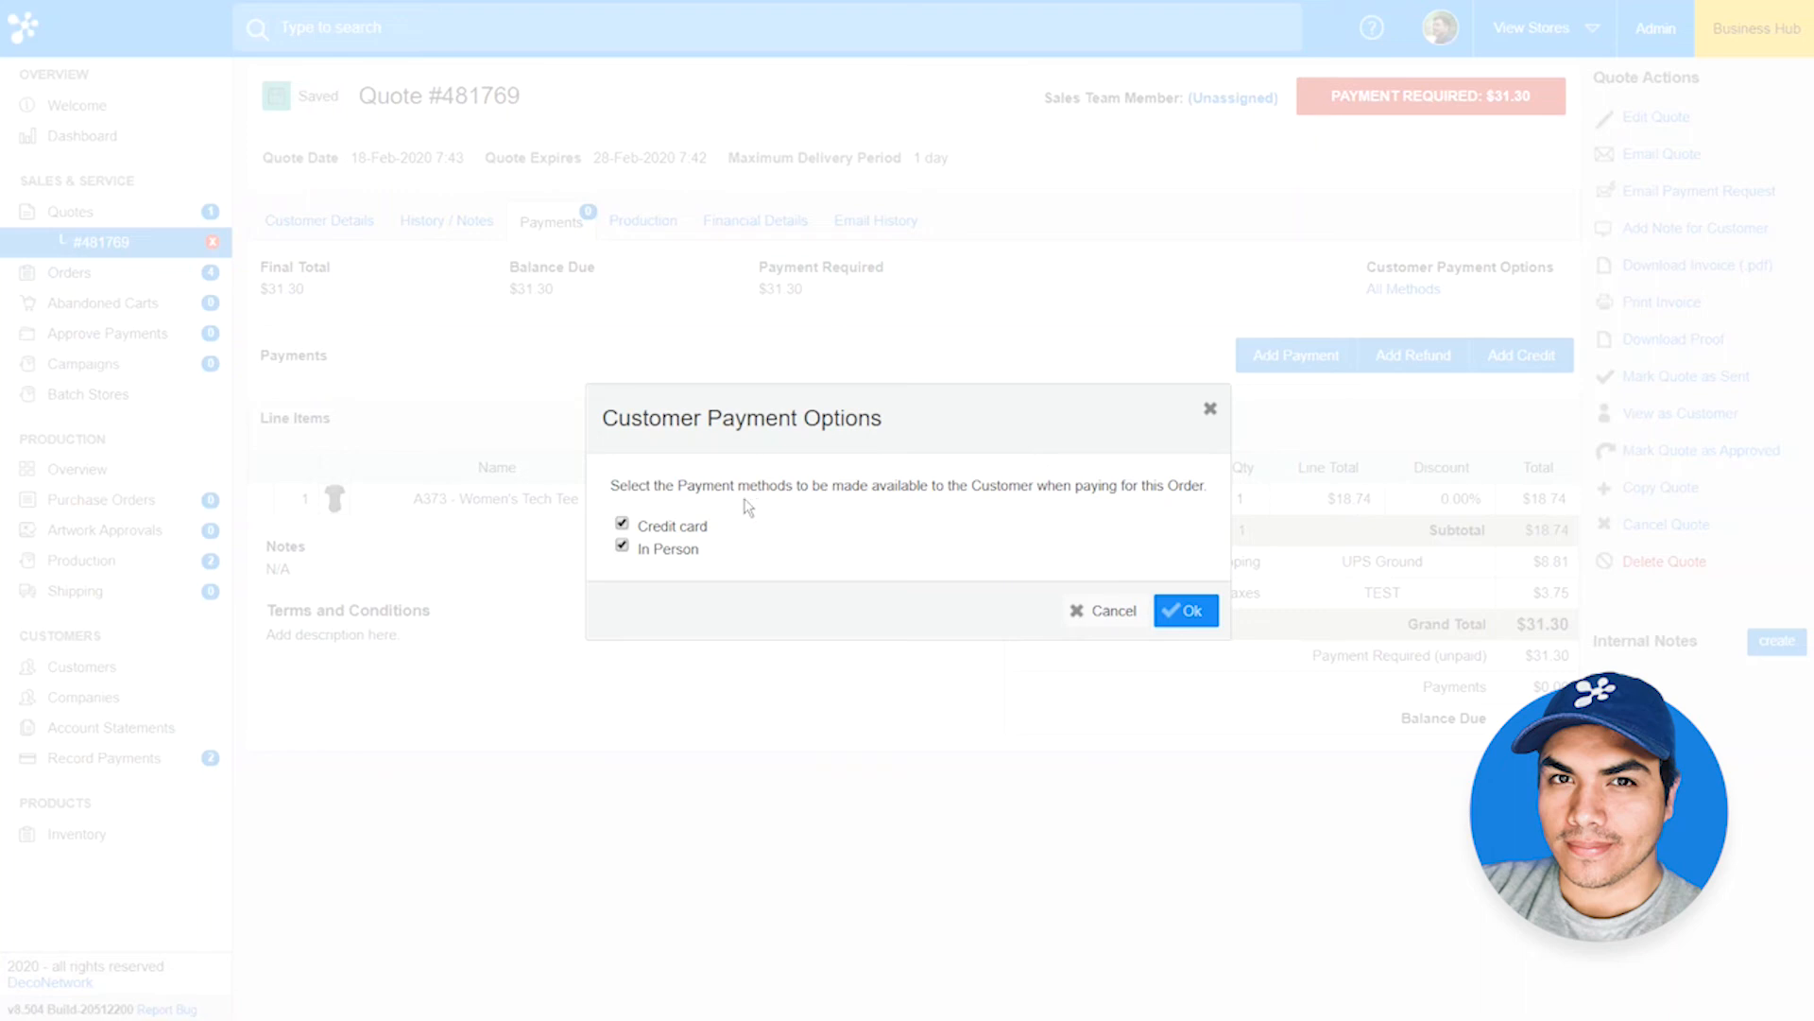
left_click(623, 525)
left_click(1212, 612)
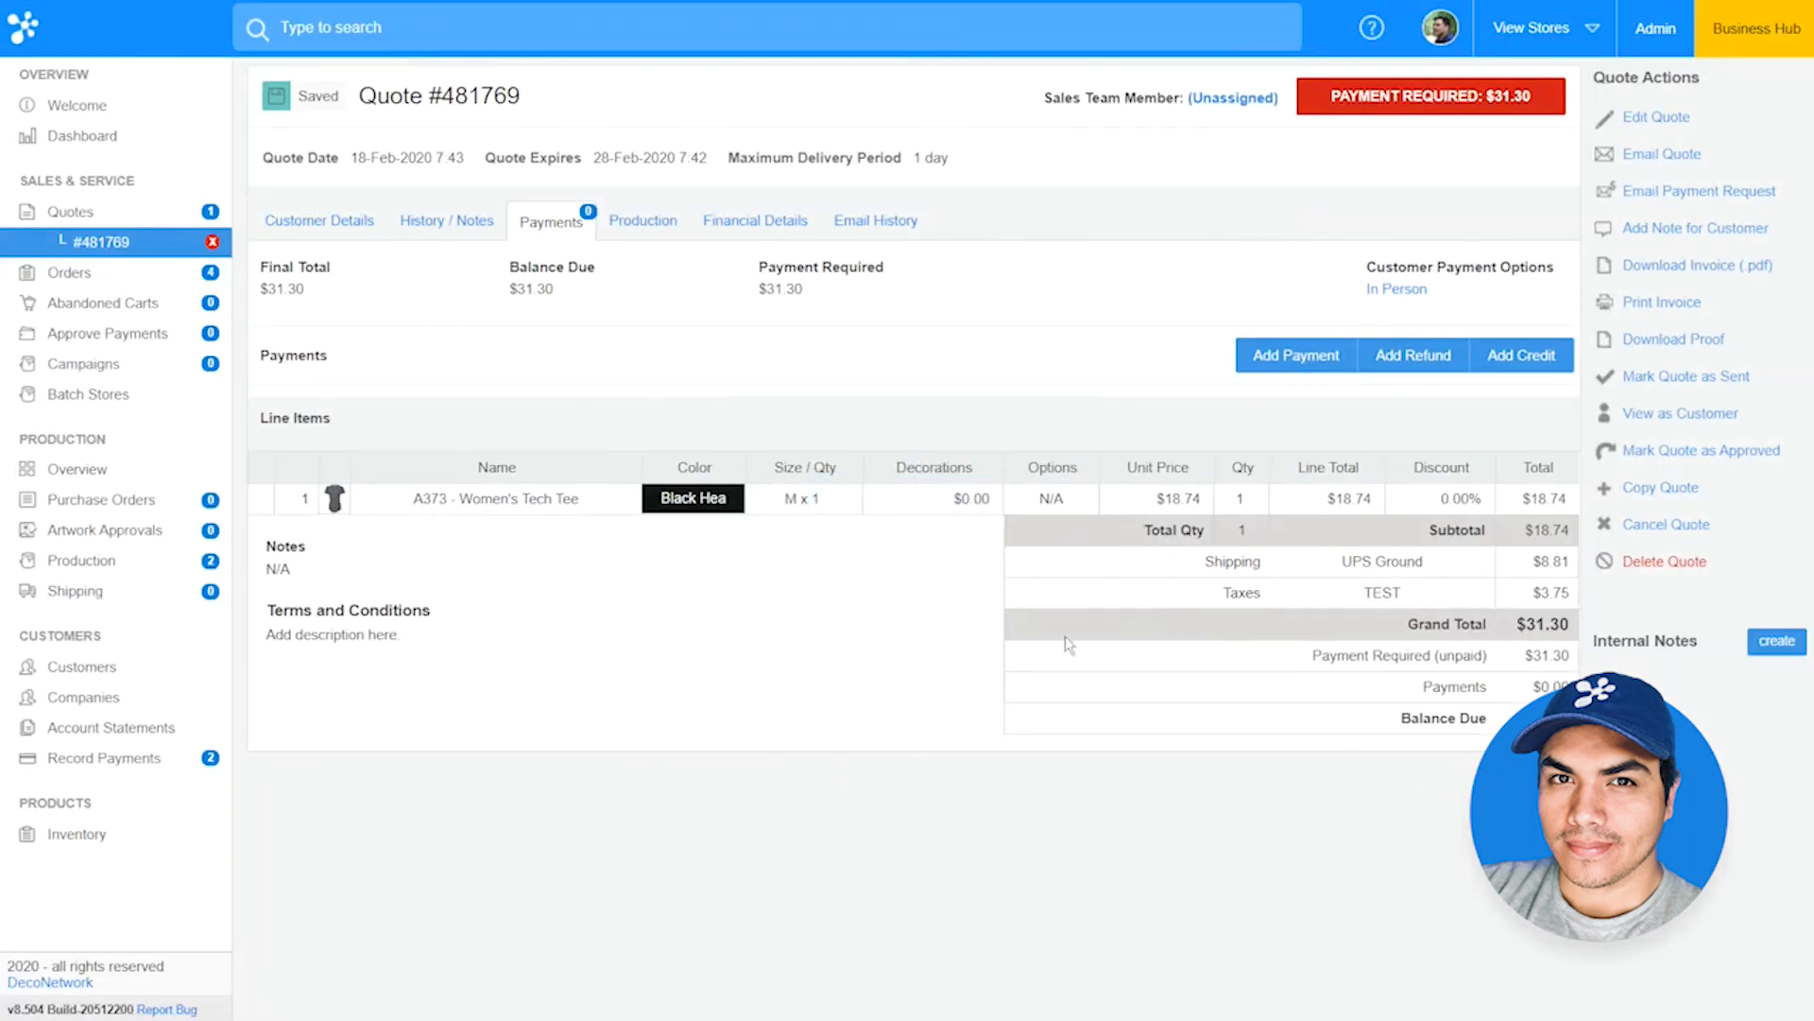
Step: Preview the customer notes on the soccer-booster order in the orders list, and open the order for editing to view its production date calendar
left_click(135, 276)
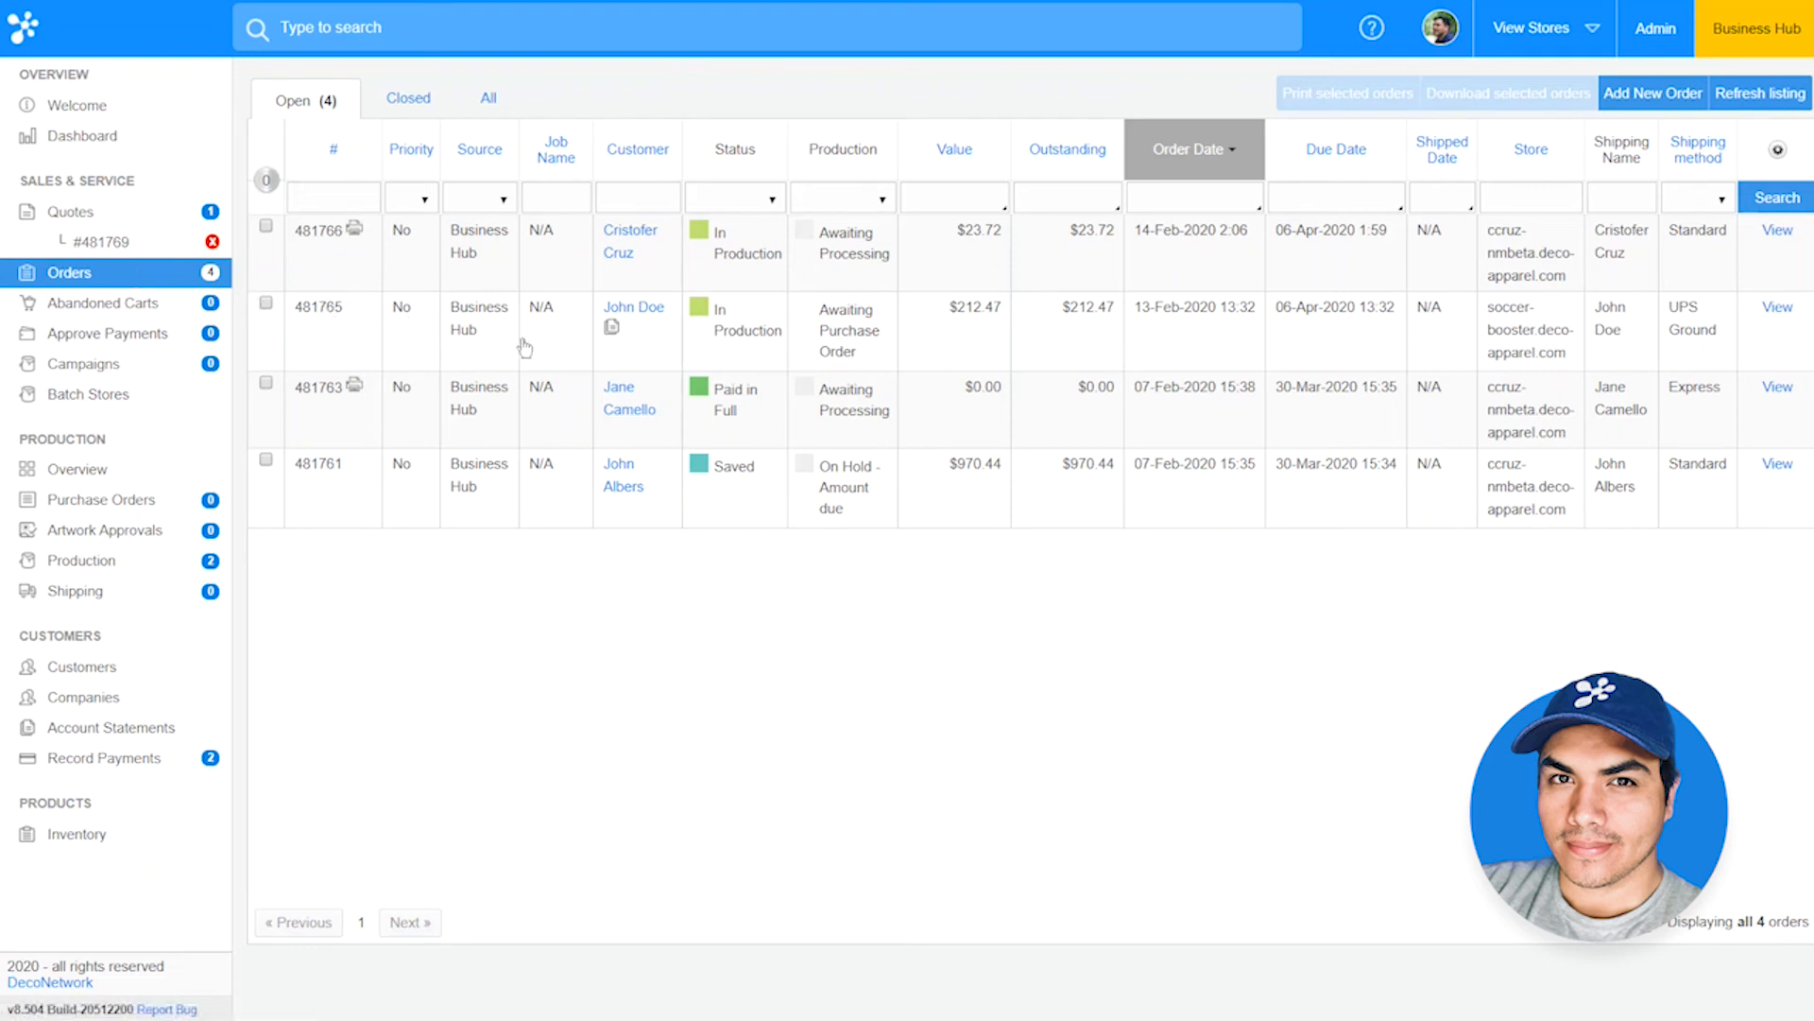
mouse_move(610, 331)
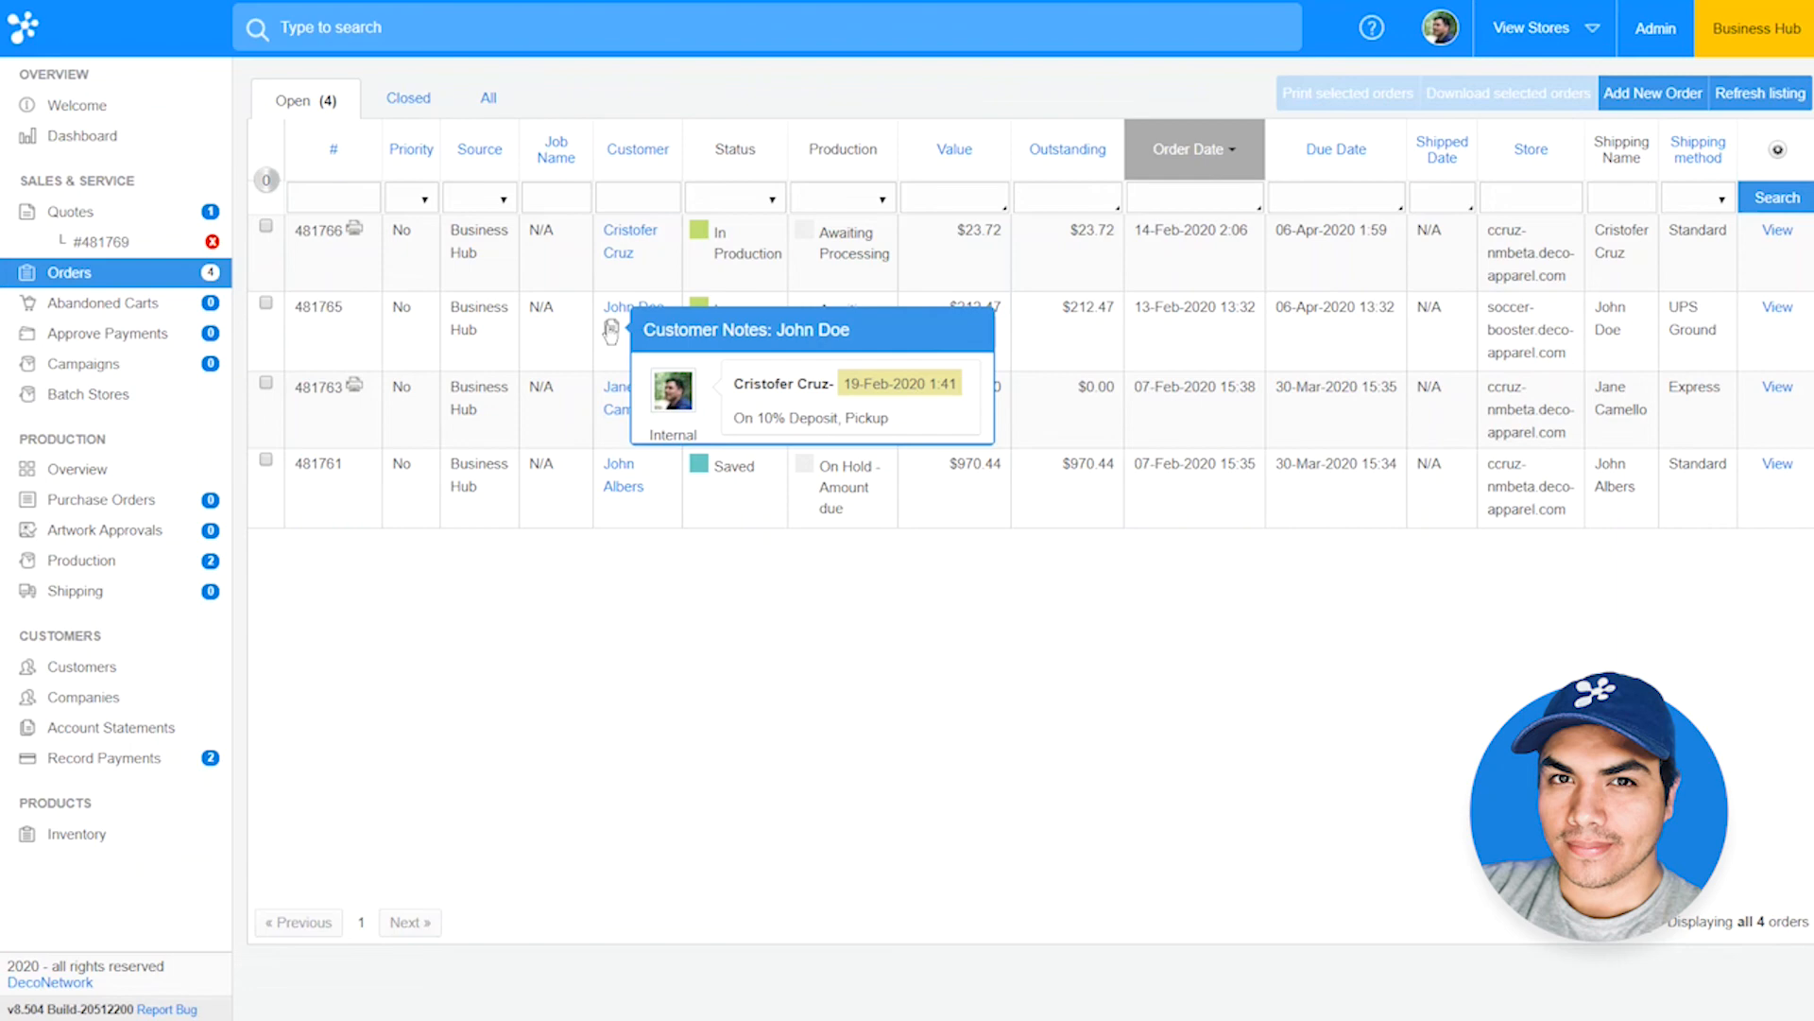
left_click(1764, 320)
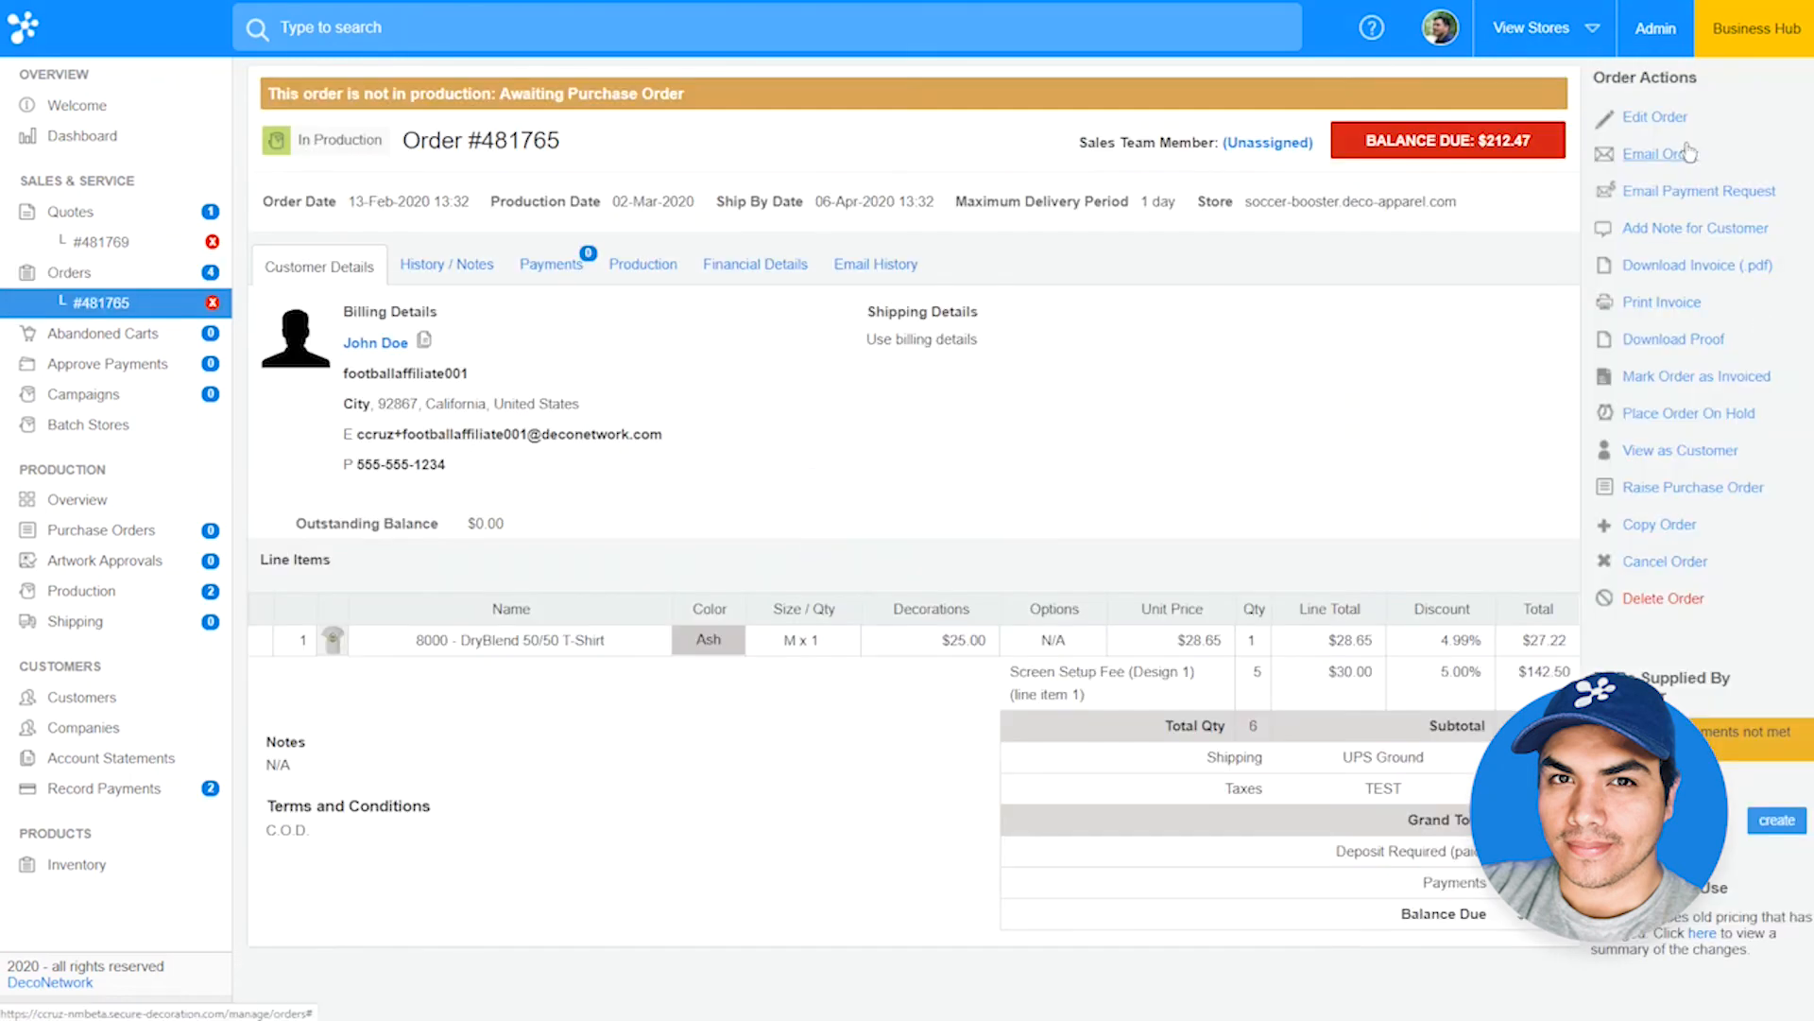
left_click(1662, 115)
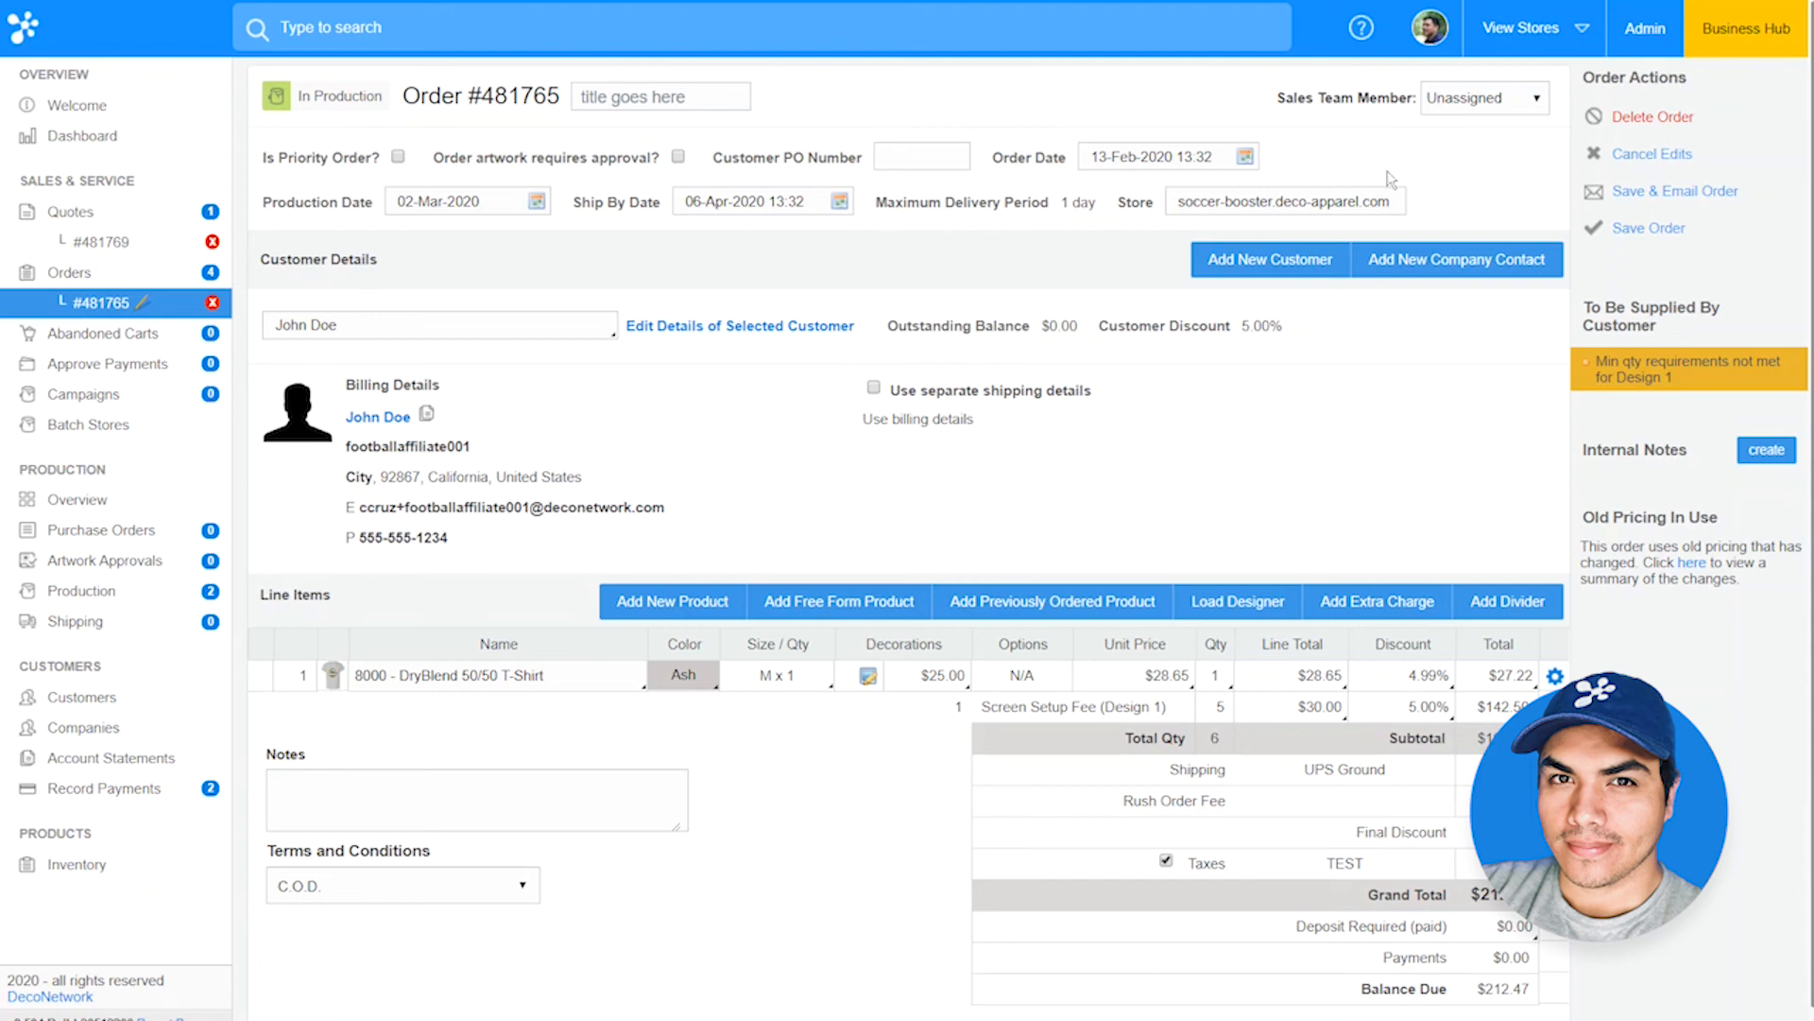
left_click(537, 202)
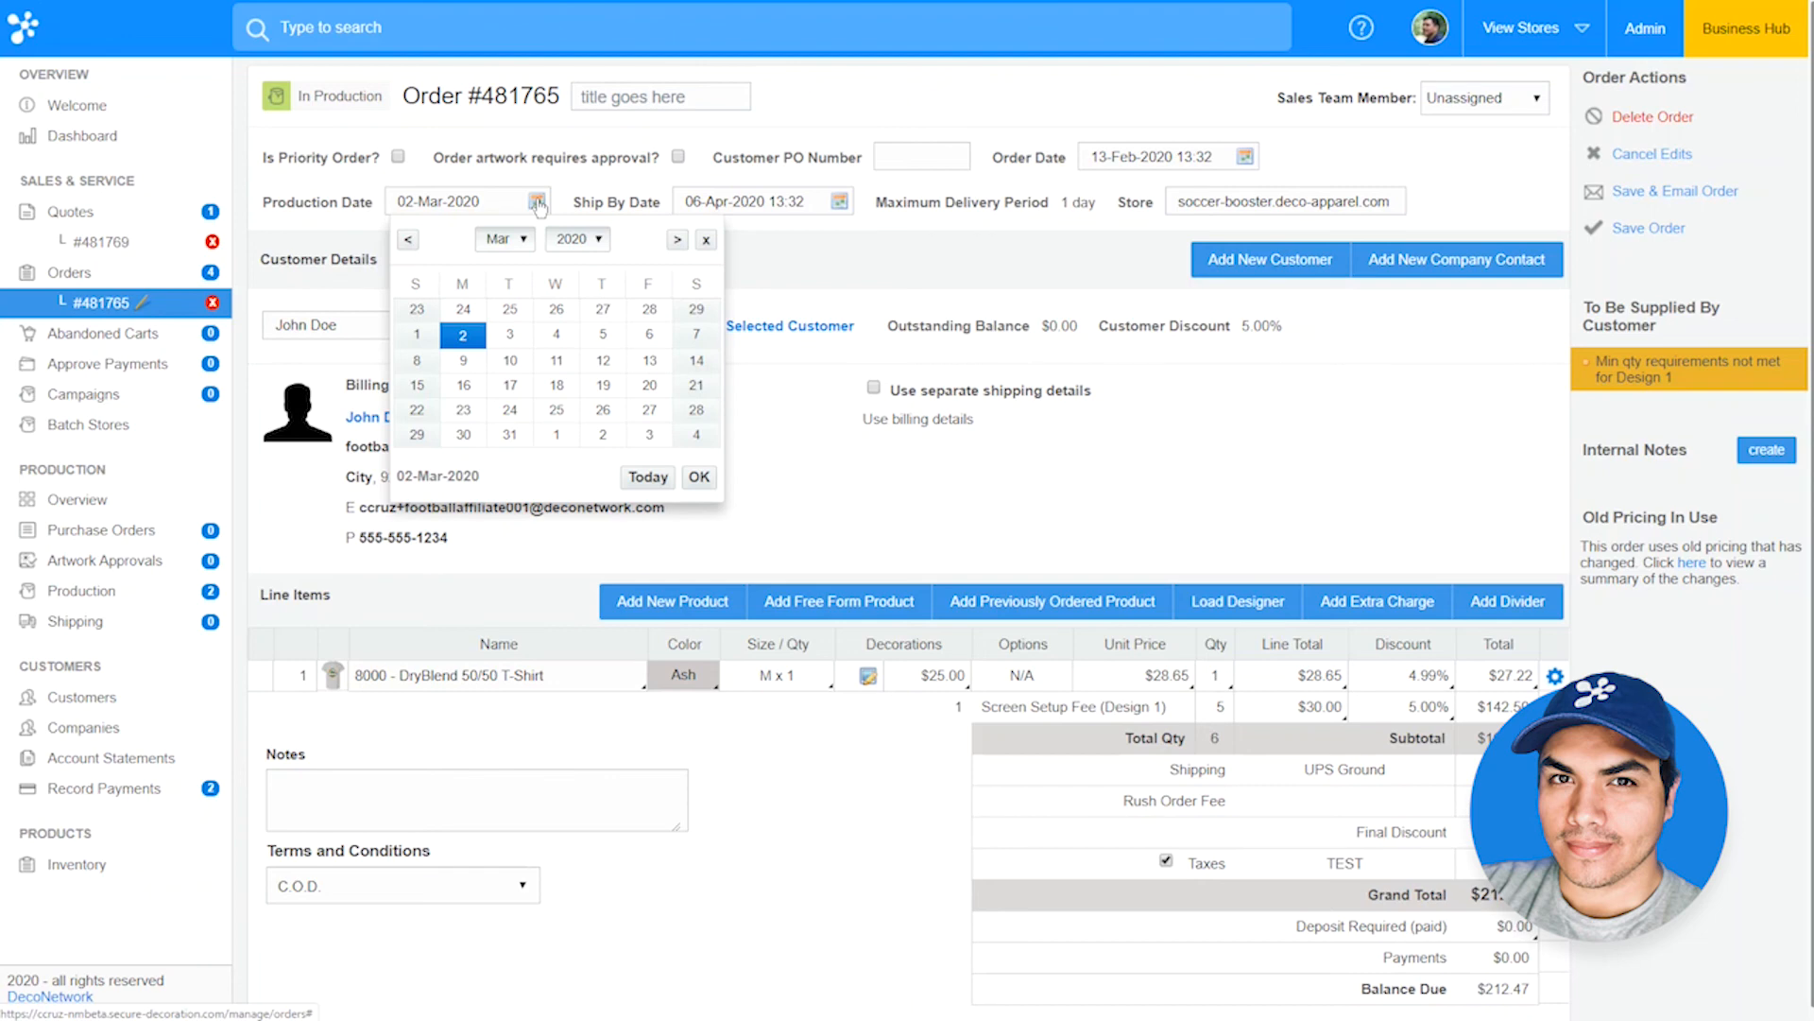
left_click(818, 286)
Step: Add a Digitizing Fee extra charge to the order and move it above the Screen Setup Fee line
left_click(1373, 608)
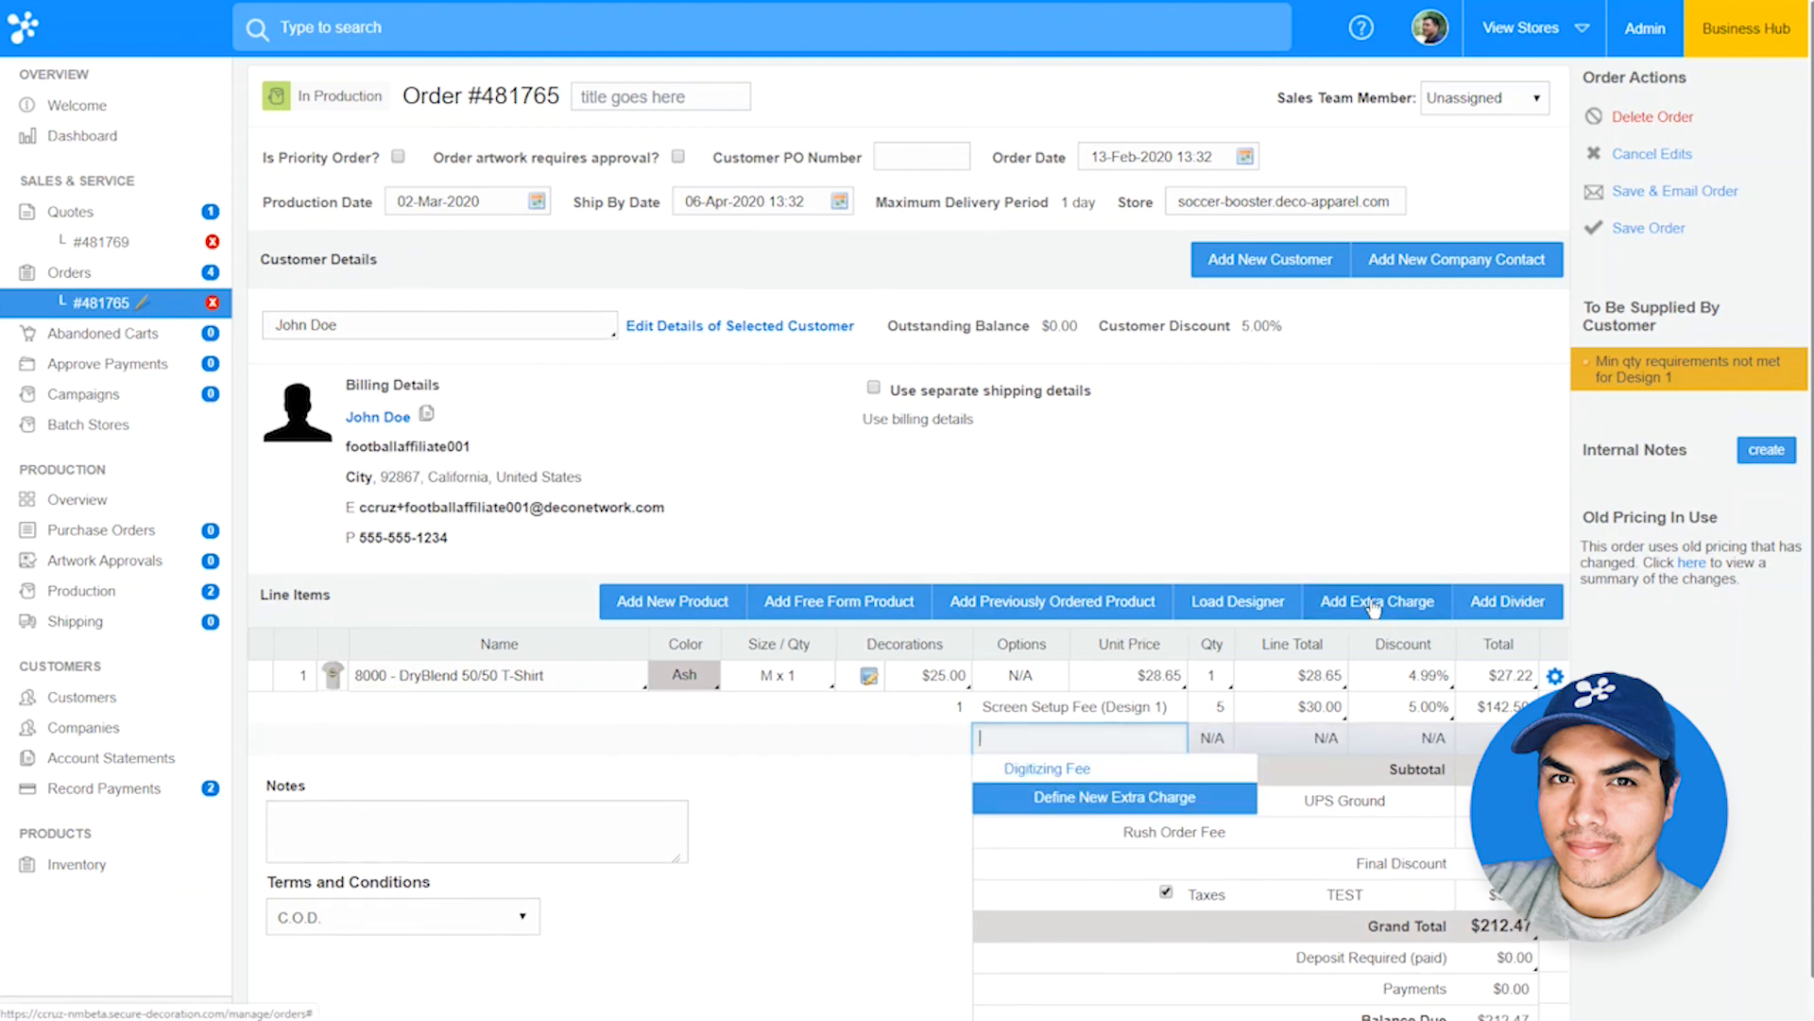
left_click(1155, 770)
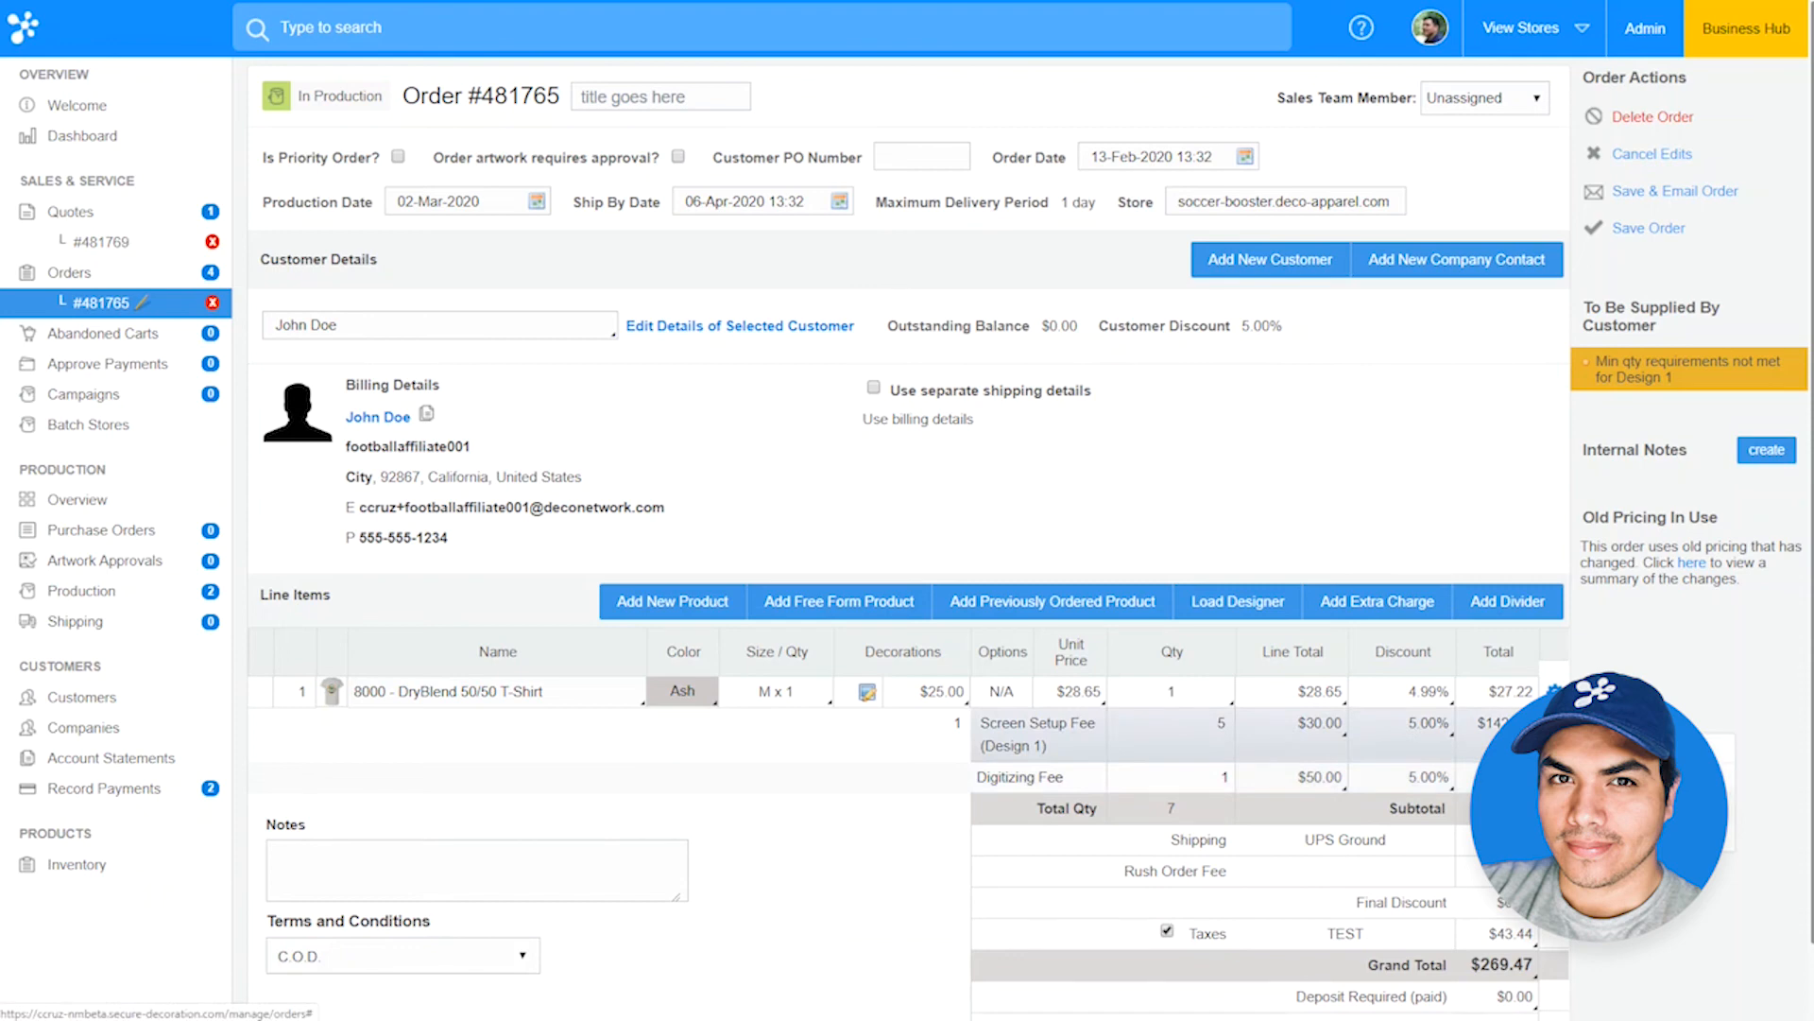
left_click(1635, 798)
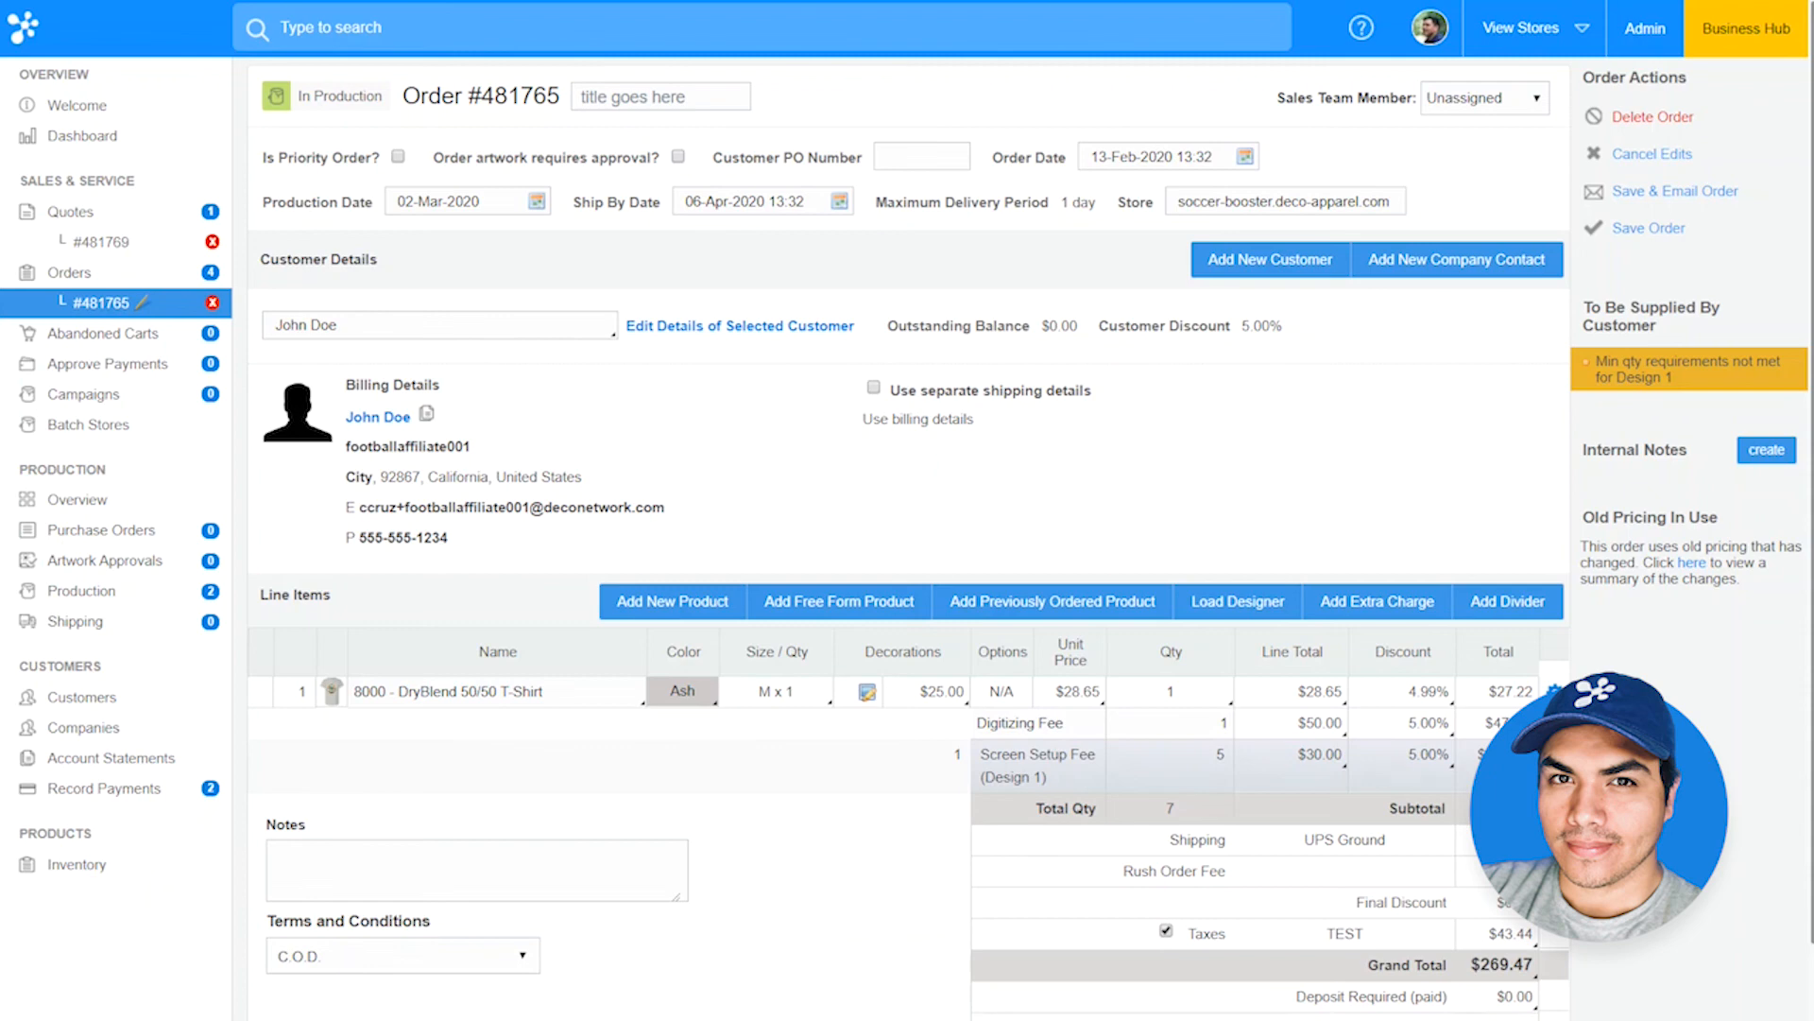
Step: Open the order's customer record and assign the second listed team member as Sales Team Member in the account details
left_click(385, 426)
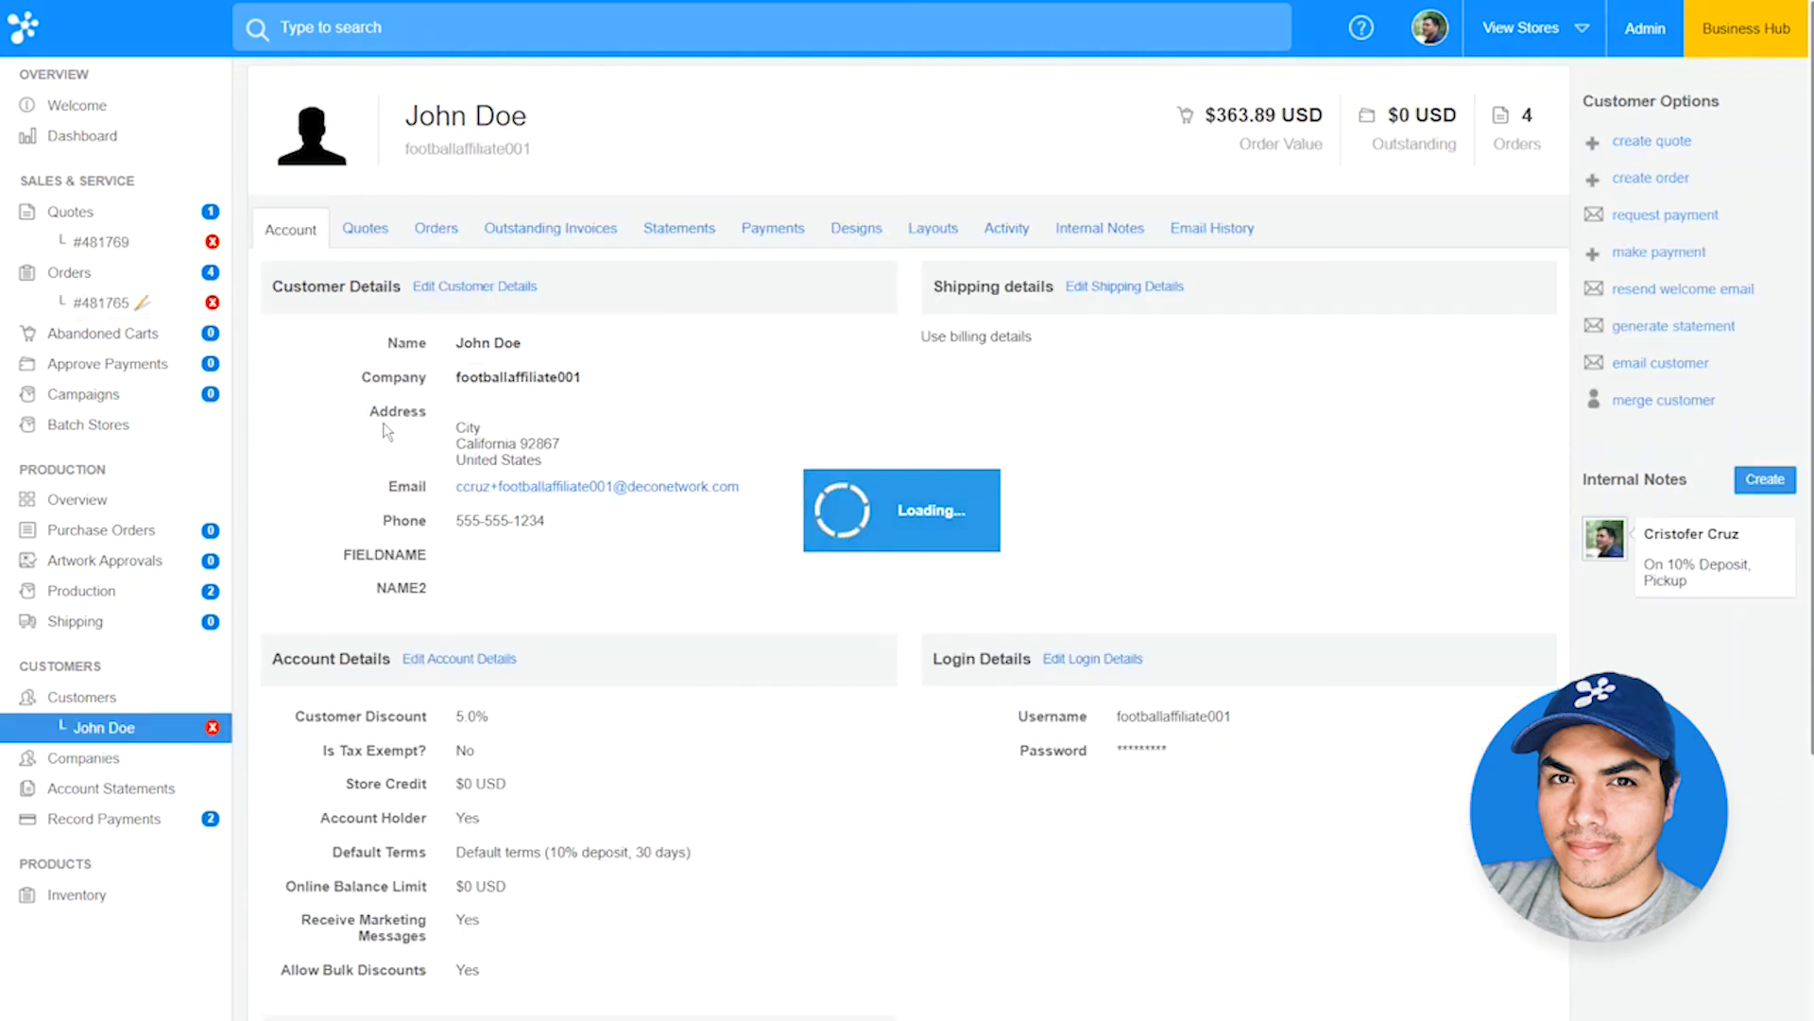
left_click(453, 660)
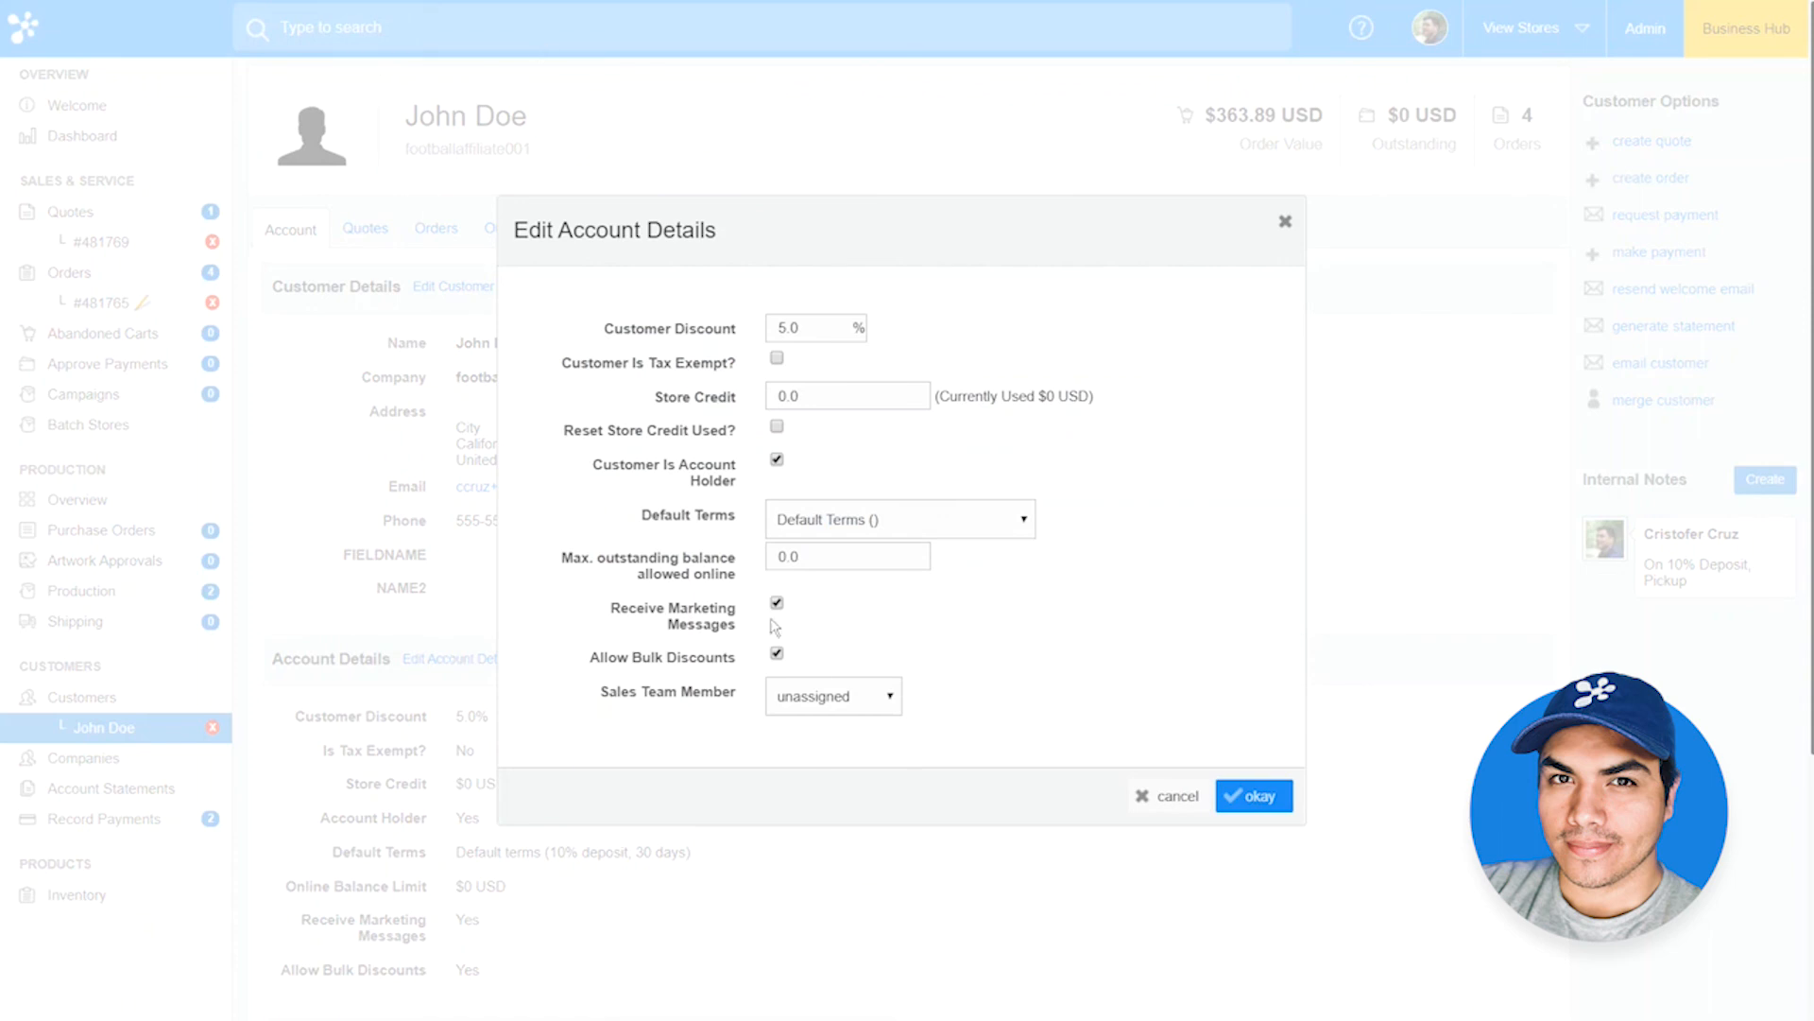
left_click(862, 704)
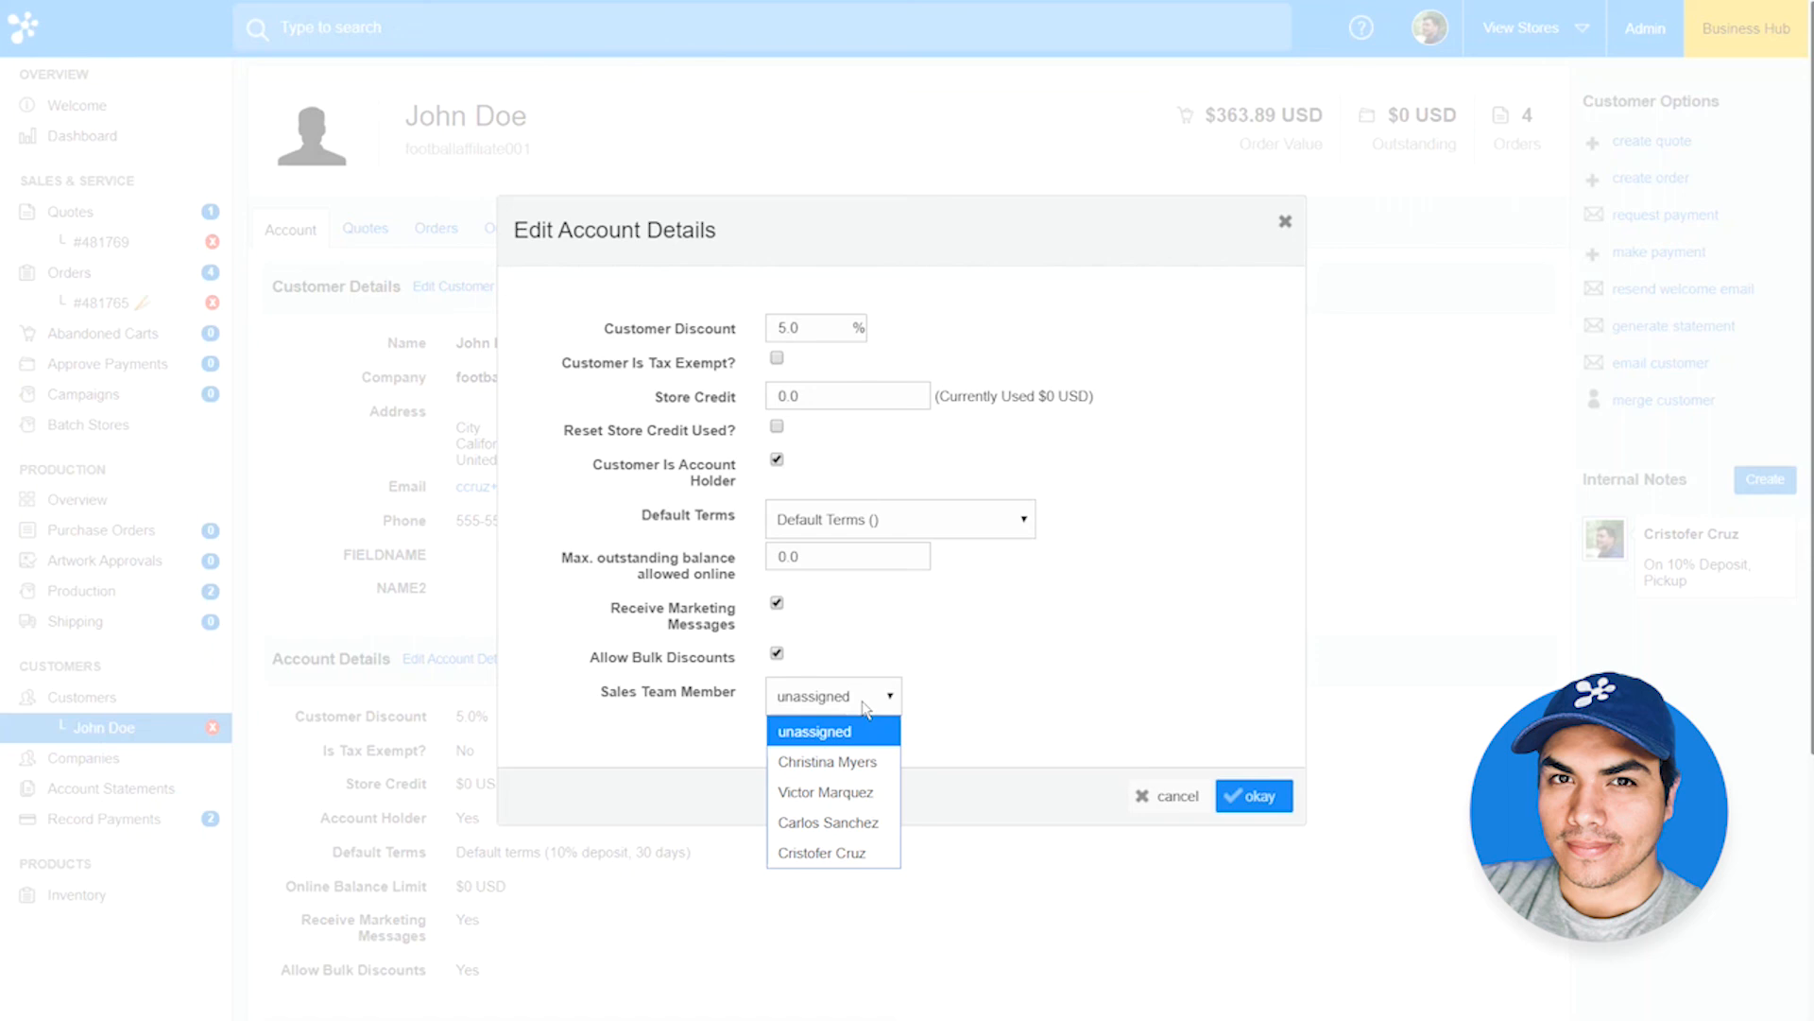
left_click(827, 792)
left_click(1249, 794)
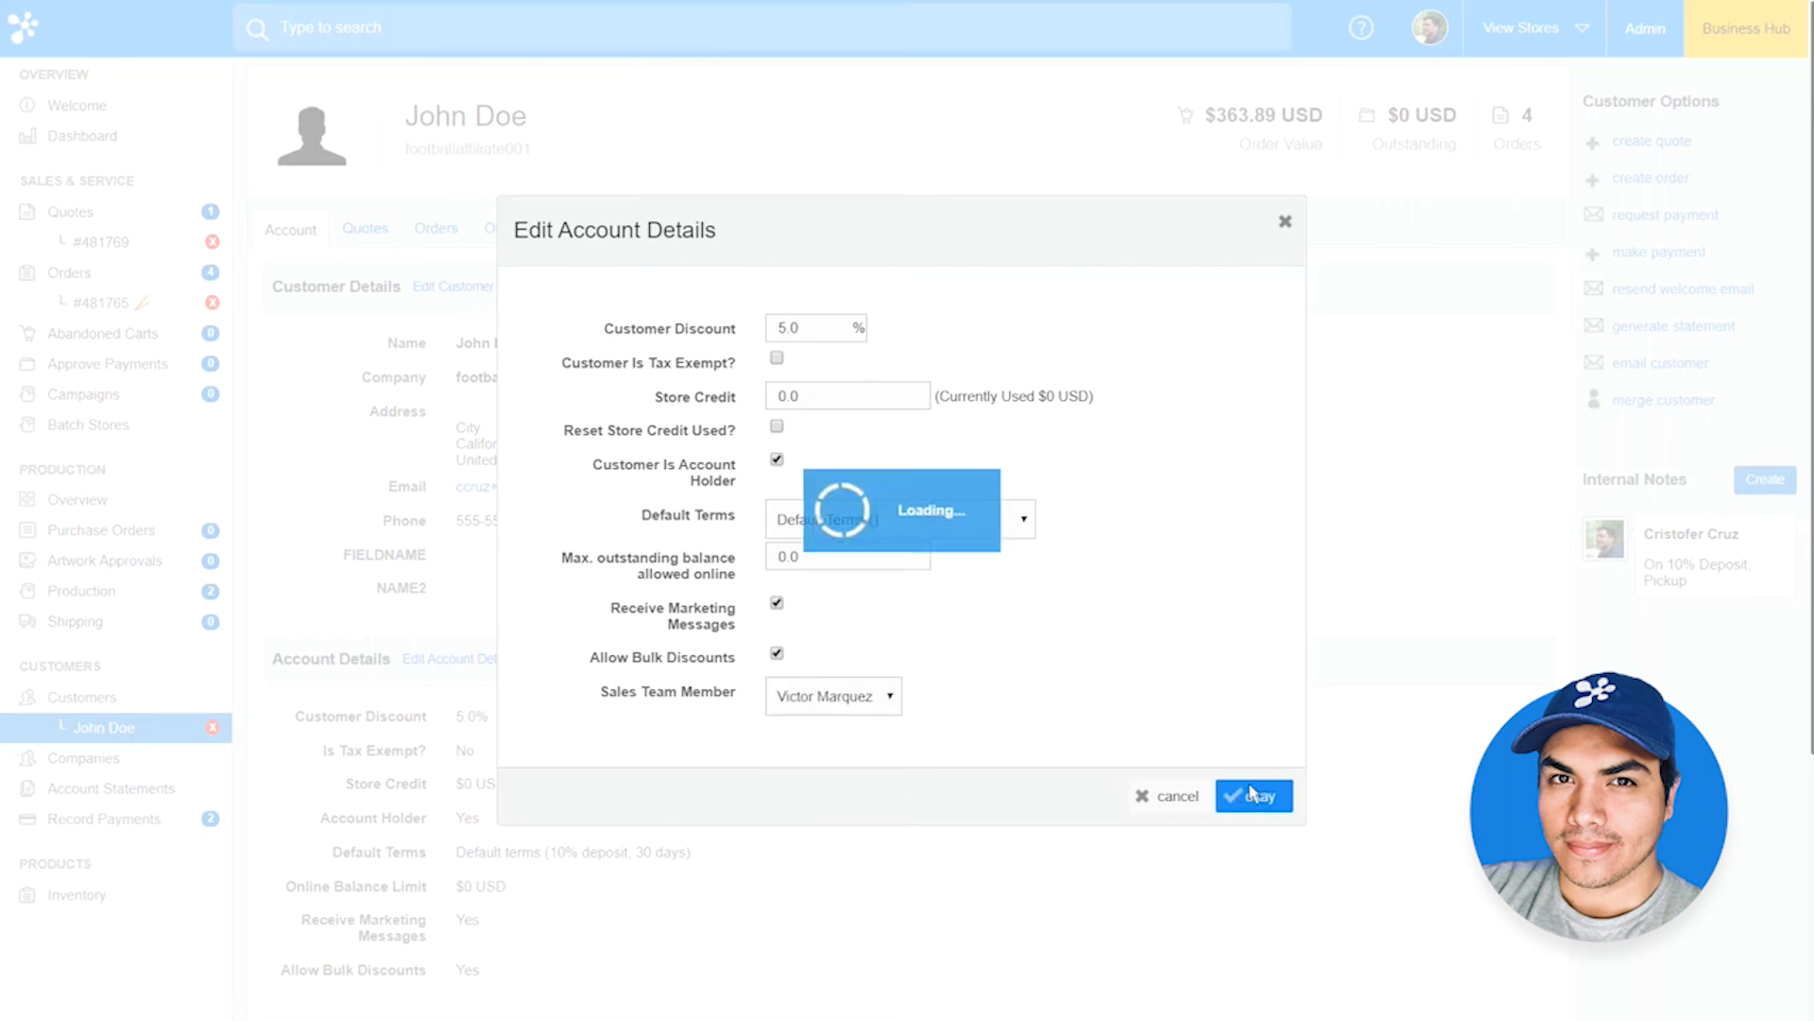